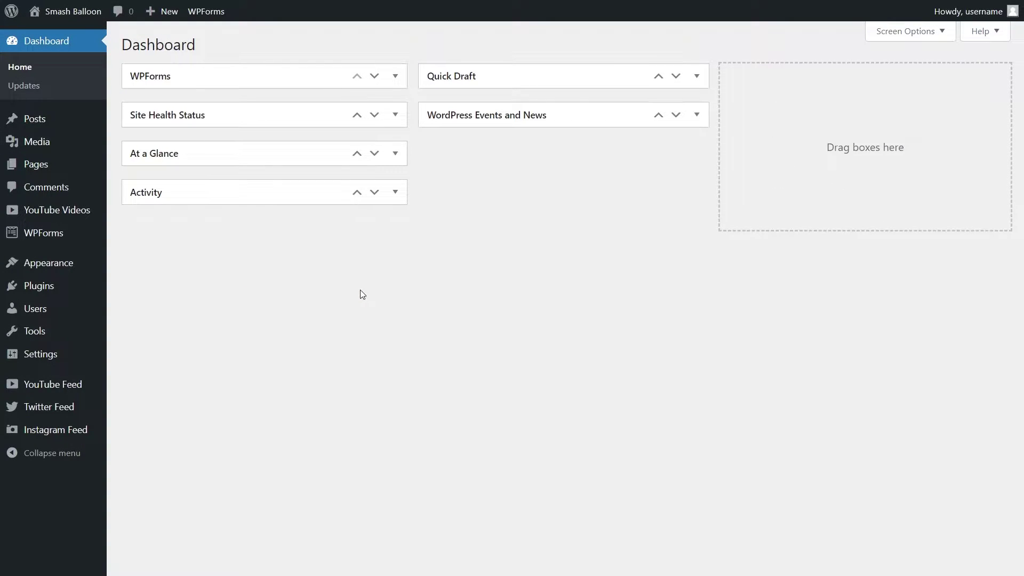
Step: Upload Custom-Facebook-Feed-WP-Plugin-4.3.3-Smash.zip as a new plugin, install it, and activate it
mouse_move(102, 288)
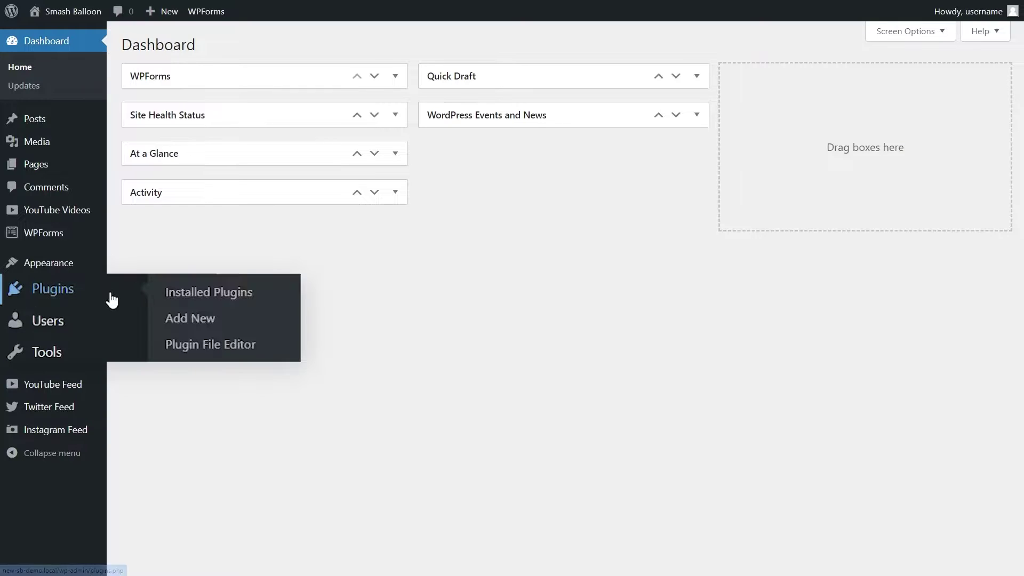
left_click(178, 321)
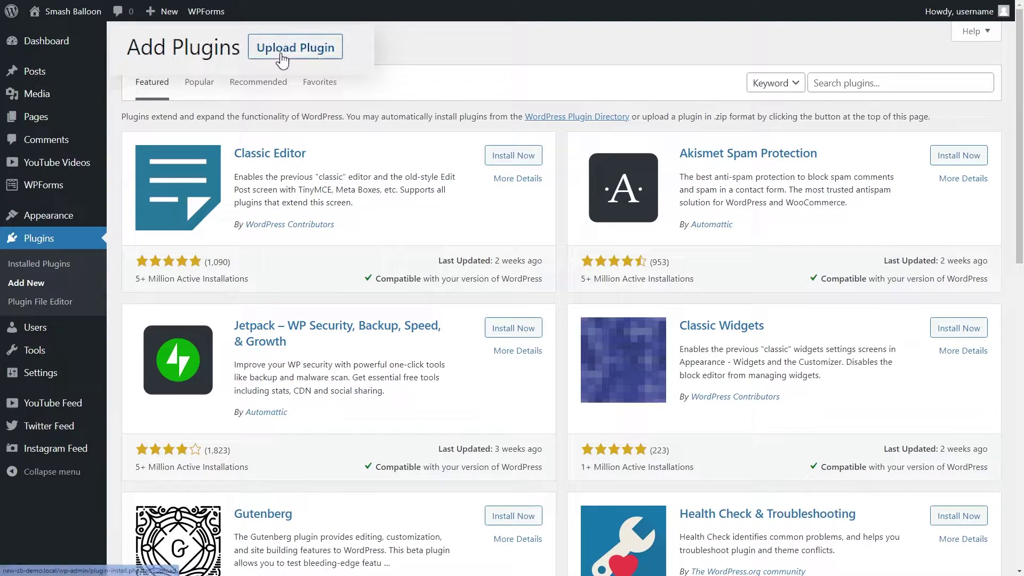
left_click(232, 49)
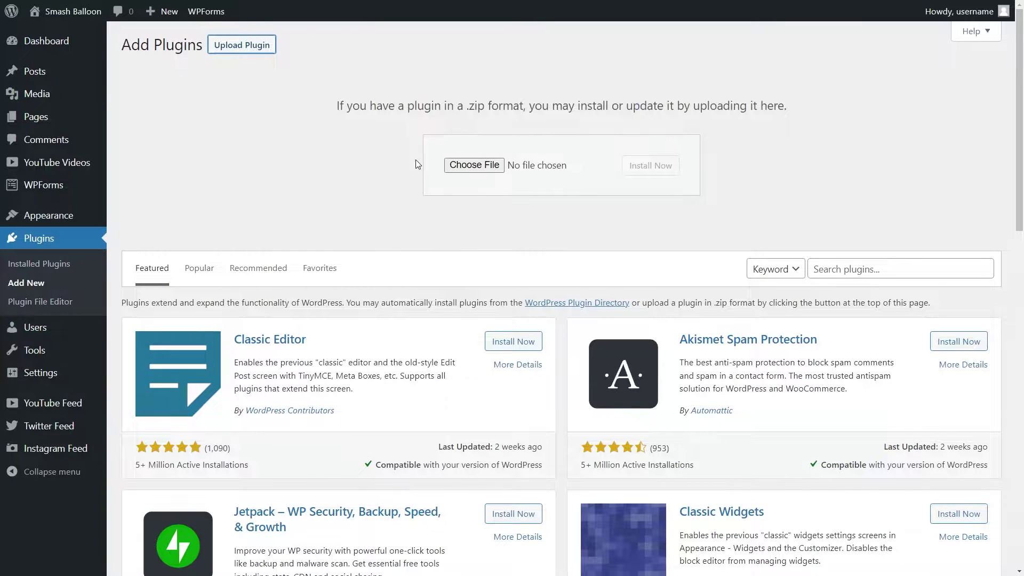
left_click(474, 165)
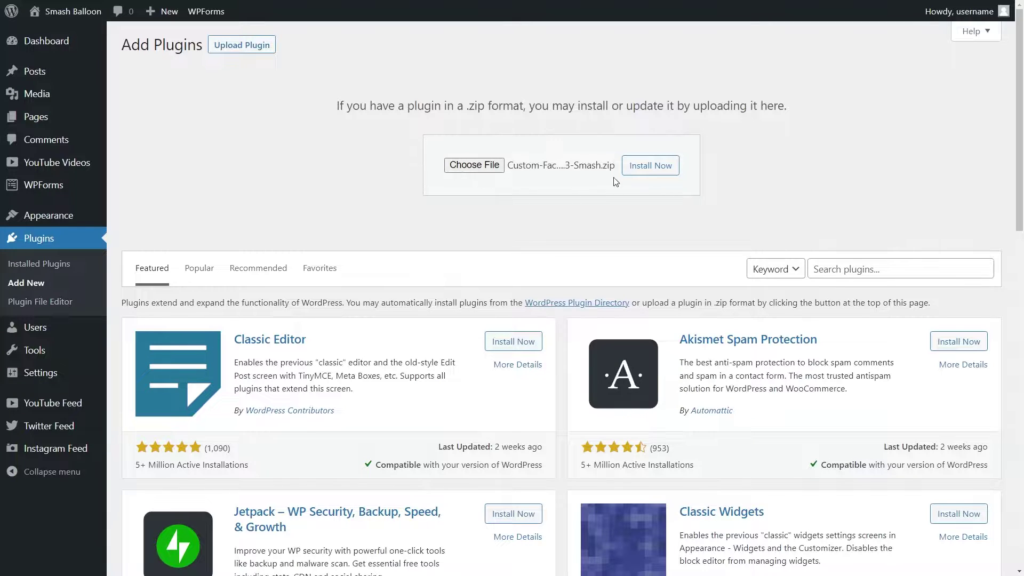
left_click(644, 173)
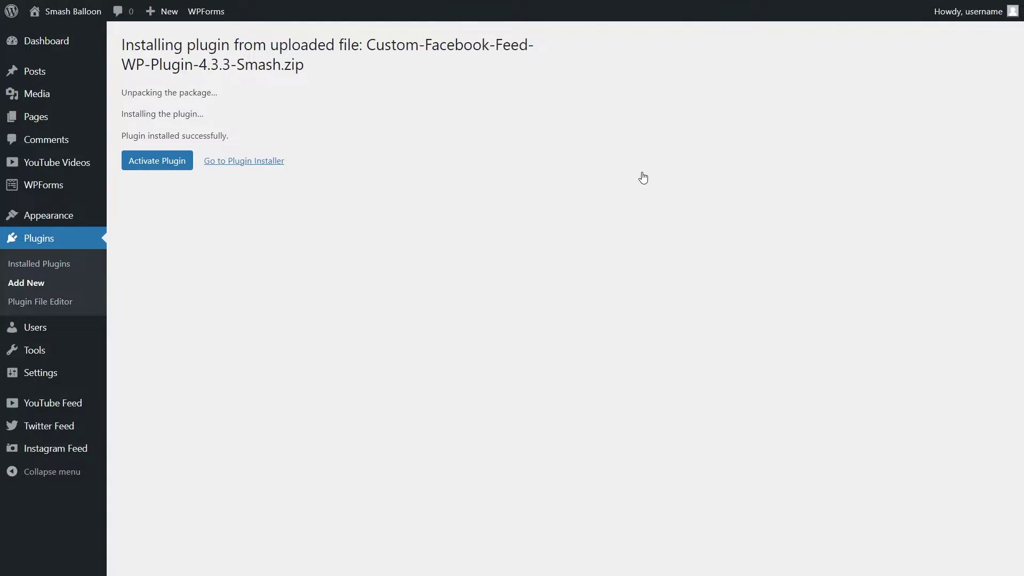
left_click(176, 162)
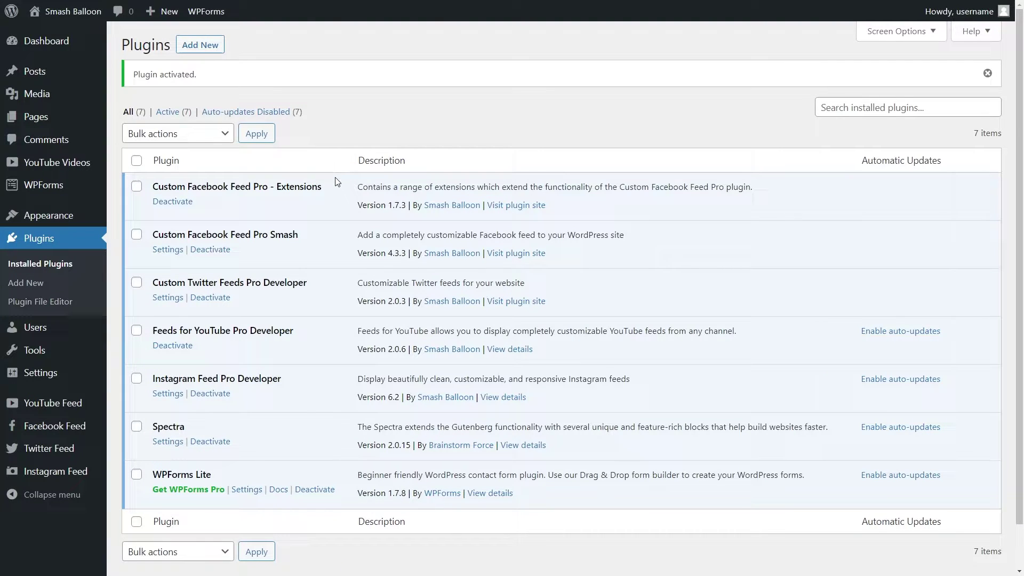
Step: In Facebook Feed Settings, paste the licence key into the Custom Facebook Feed Pro field and activate it
mouse_move(58, 406)
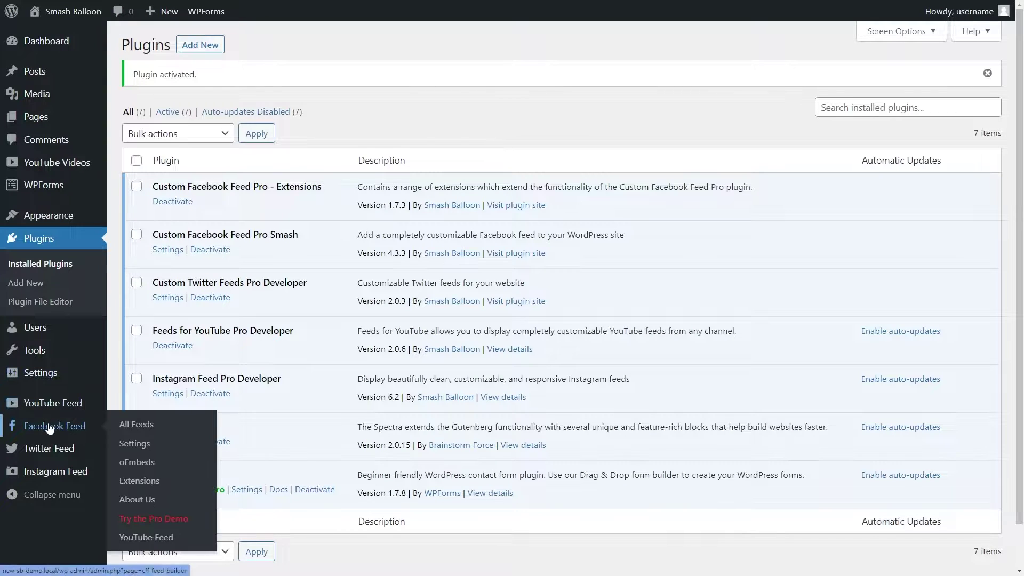
mouse_move(56, 476)
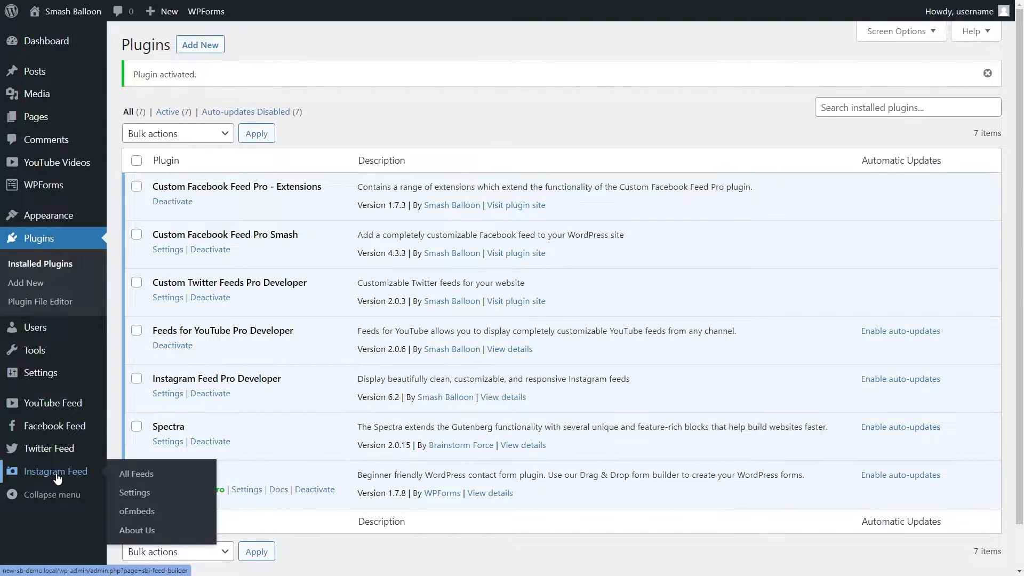
mouse_move(62, 433)
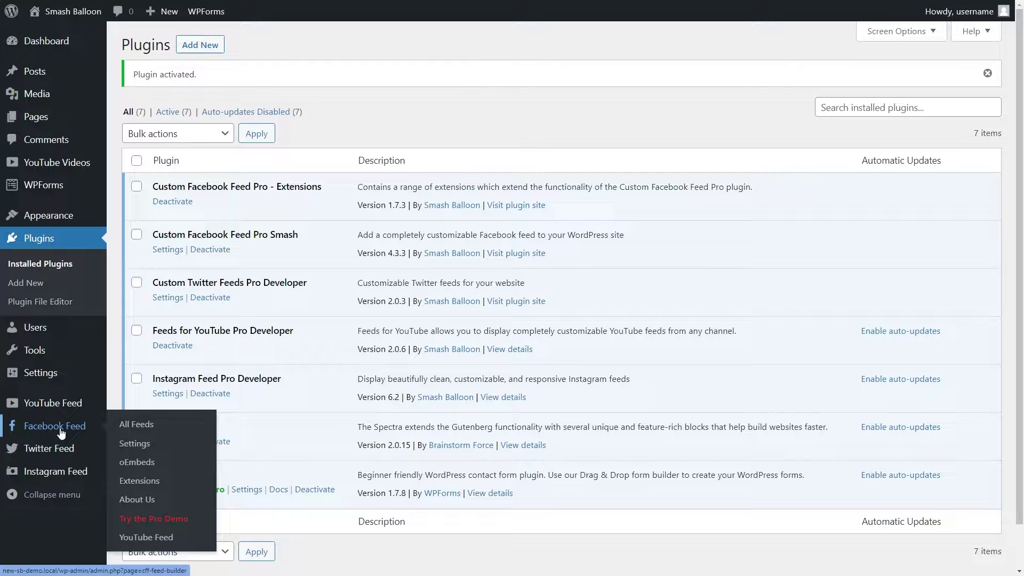
left_click(135, 444)
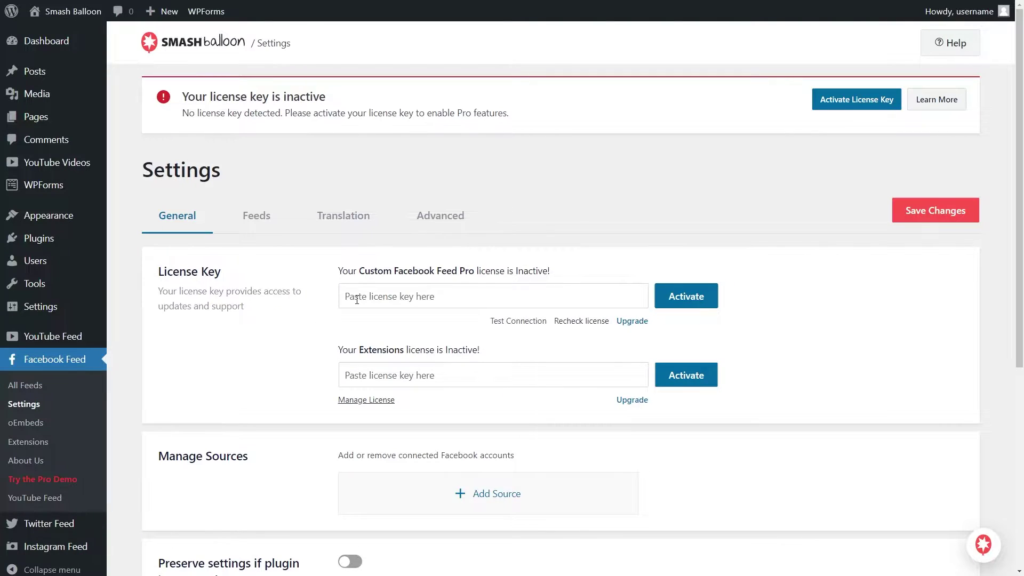
left_click(357, 300)
key("ctrl+v")
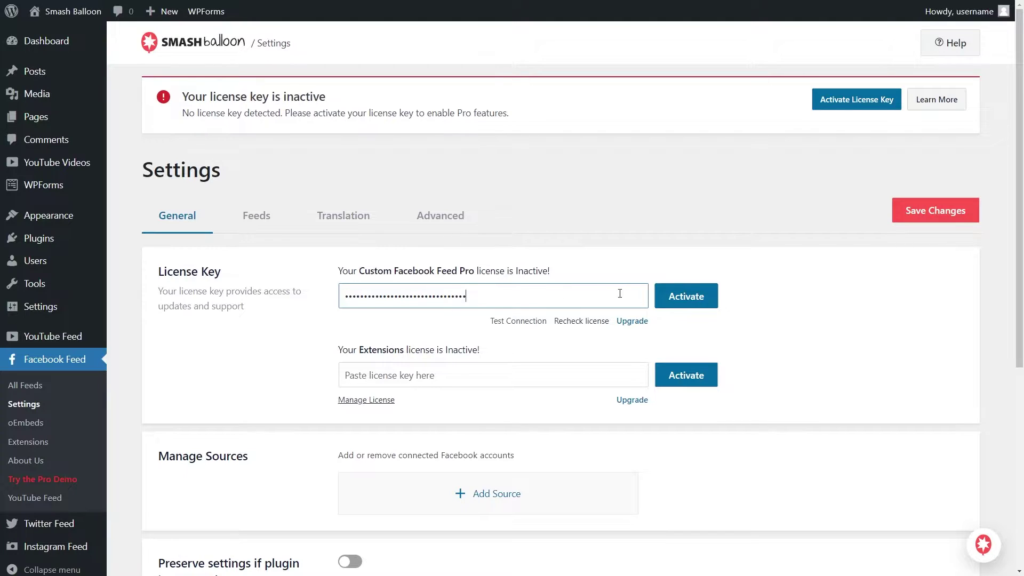
left_click(686, 296)
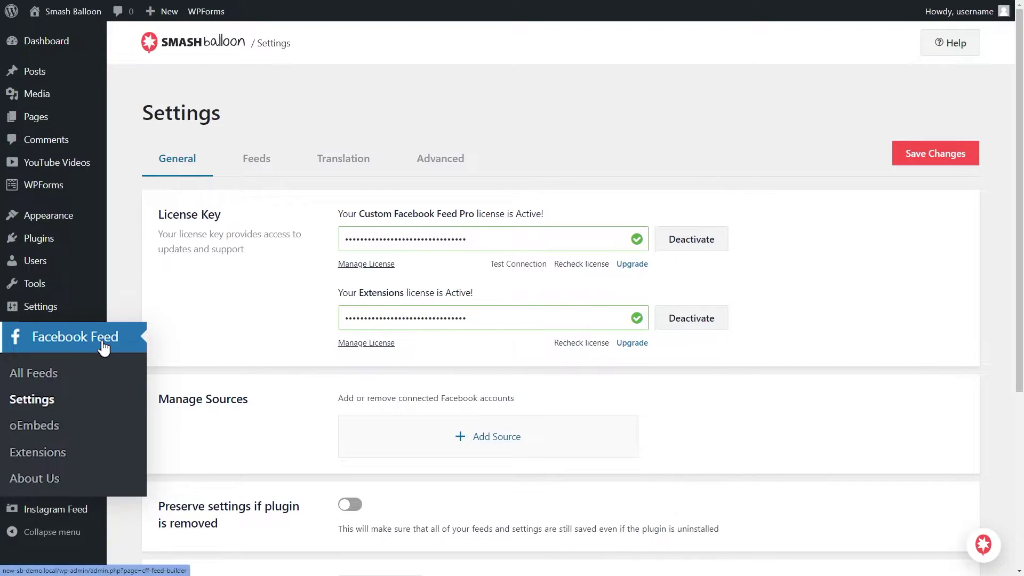
Step: Start a new Facebook feed of type Timeline and add a new source
left_click(38, 373)
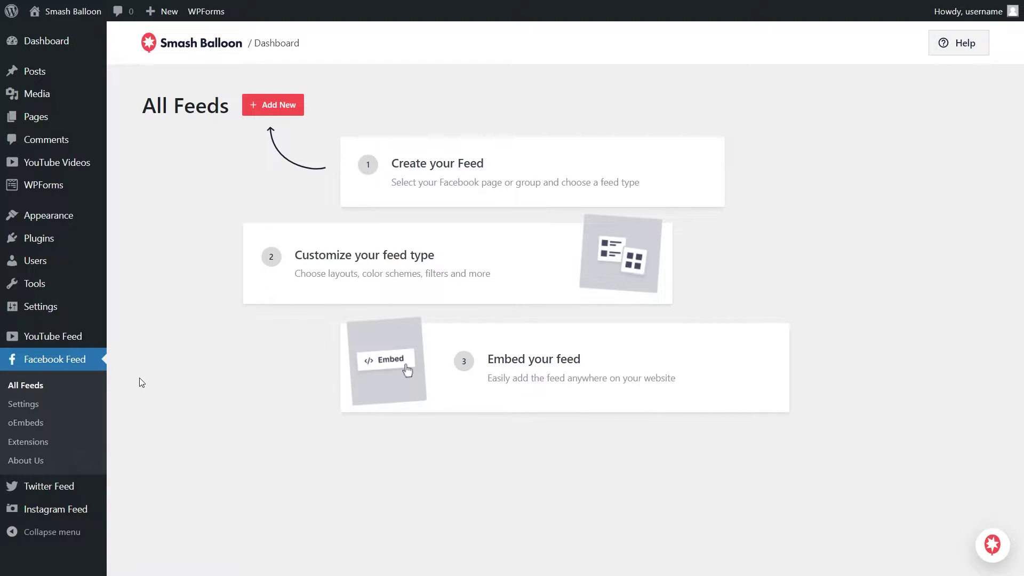
left_click(273, 105)
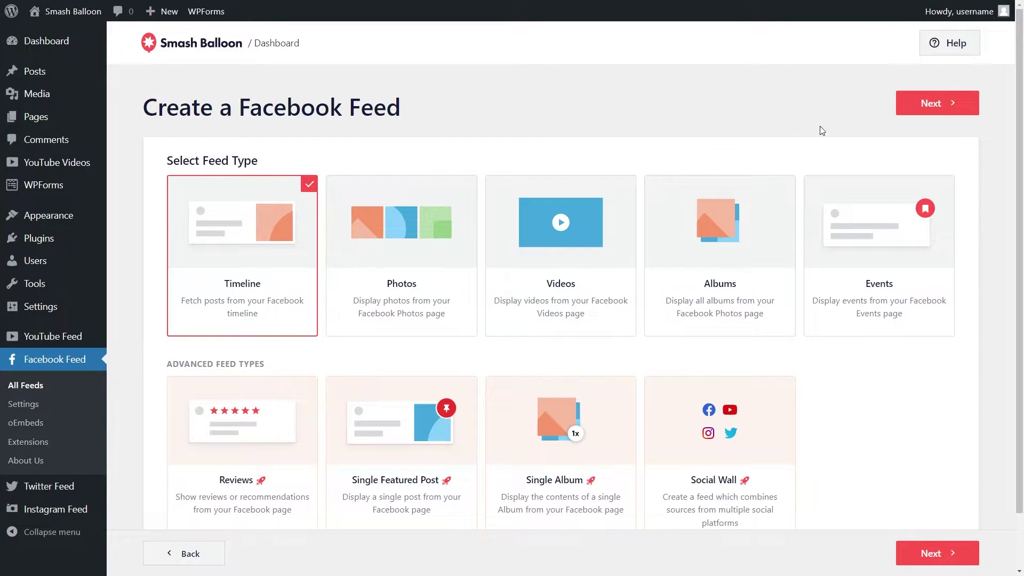
left_click(907, 106)
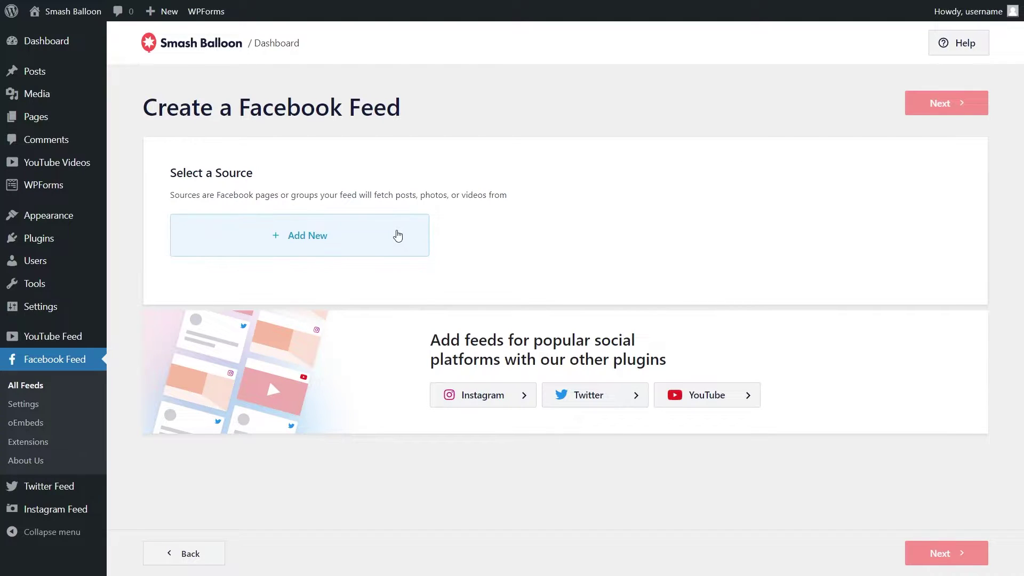
left_click(398, 235)
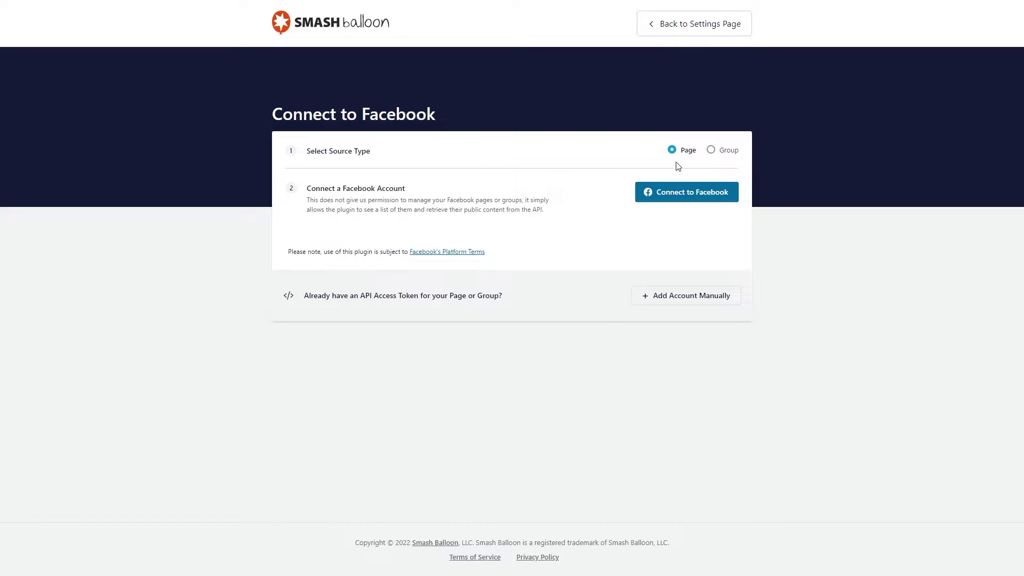
Step: Connect Facebook, granting access to Landscapes We Love and two other pages with default permissions
left_click(679, 197)
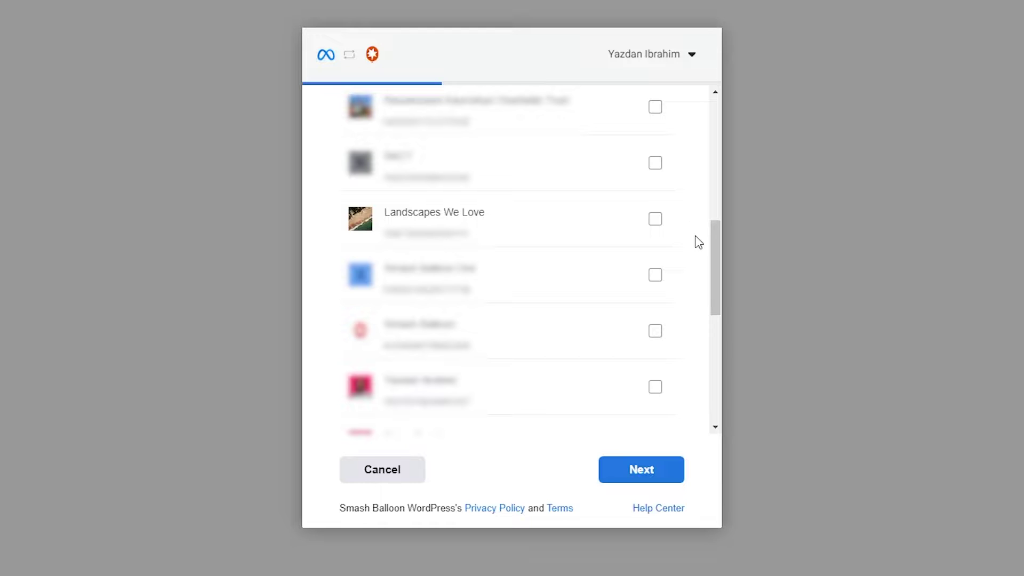
left_click(656, 220)
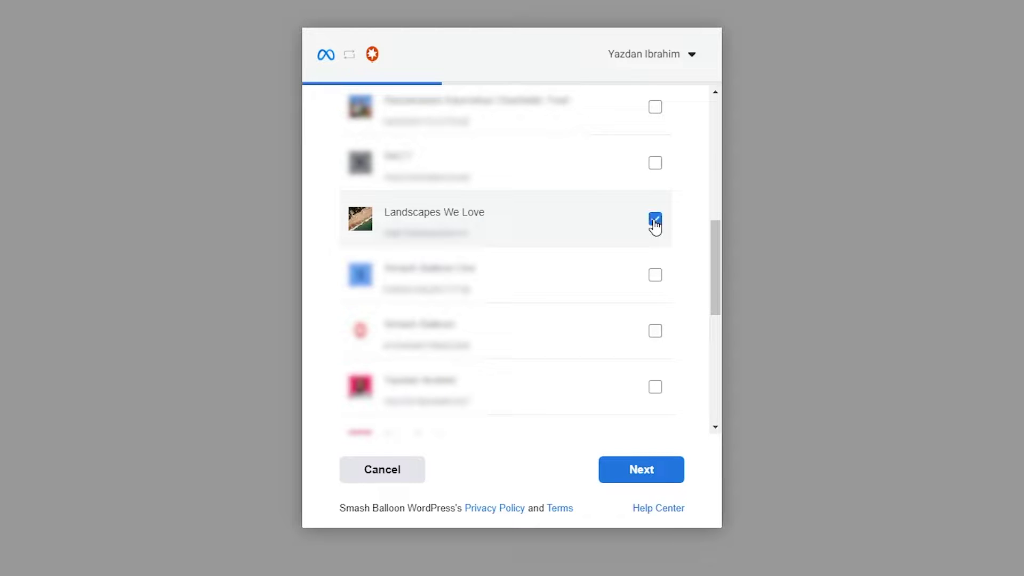
left_click(655, 275)
left_click(656, 331)
left_click(663, 478)
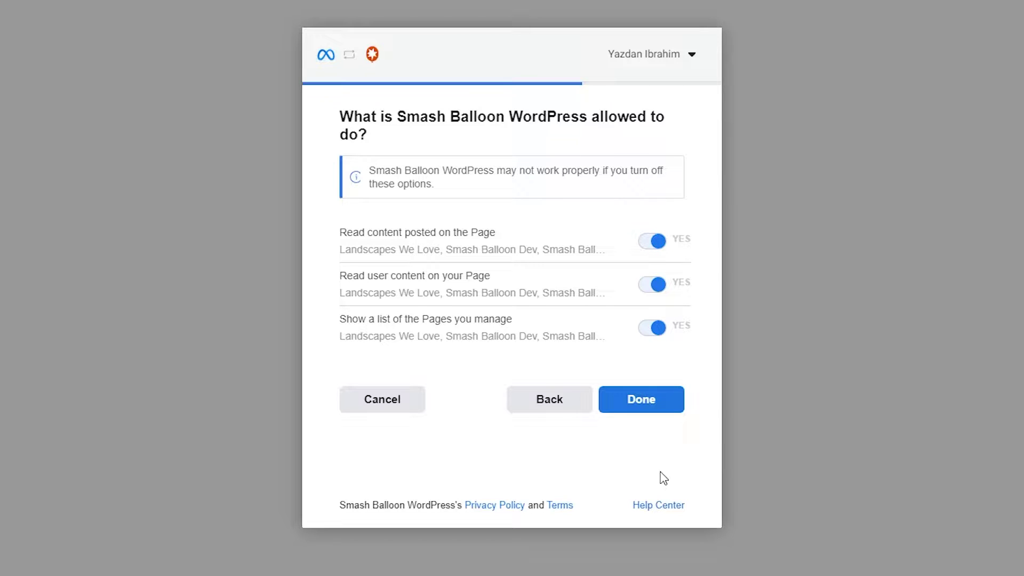
left_click(643, 409)
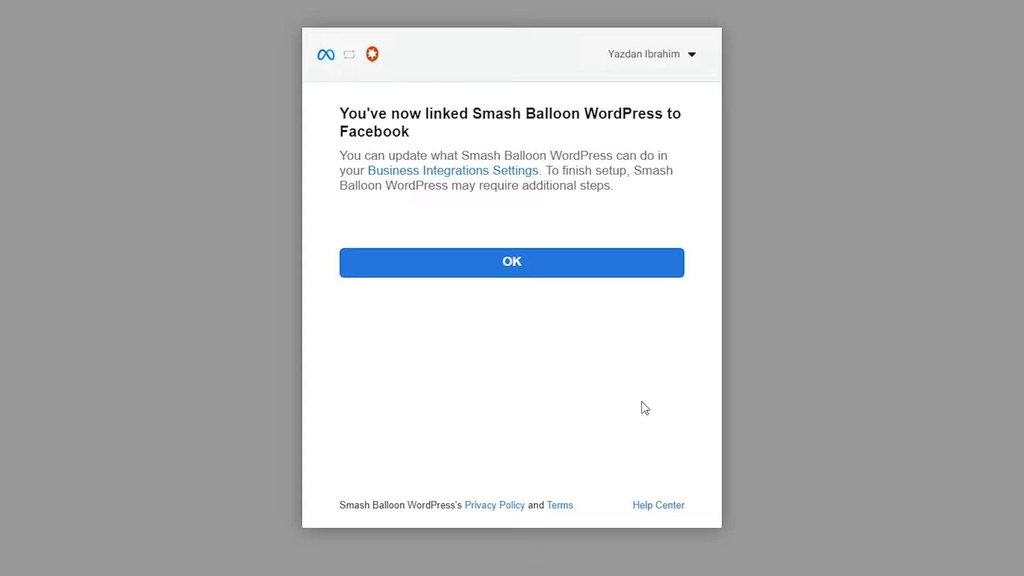
left_click(551, 274)
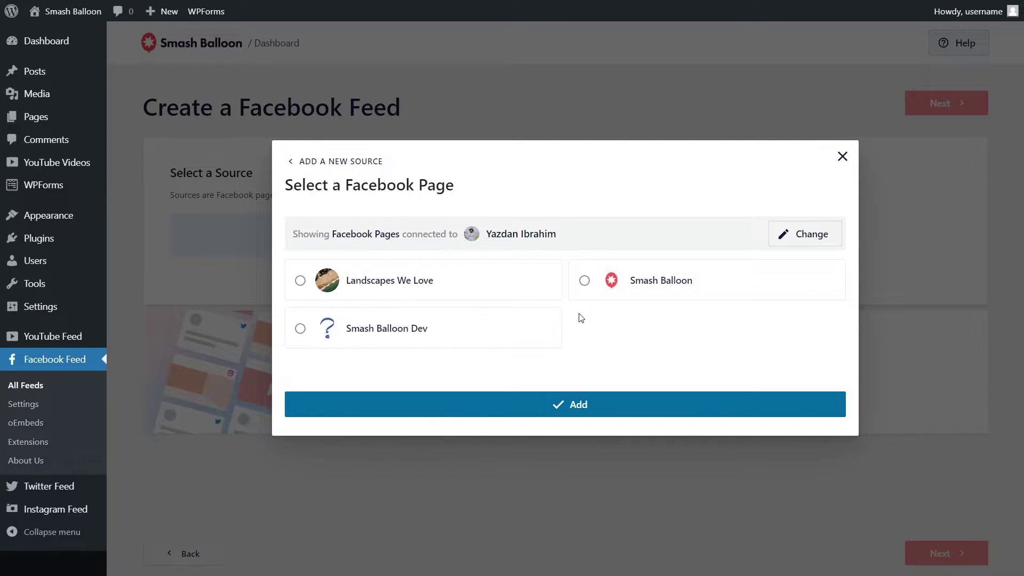
Step: Add Landscapes We Love as the feed source and create the feed with the Simple Masonry template
left_click(521, 293)
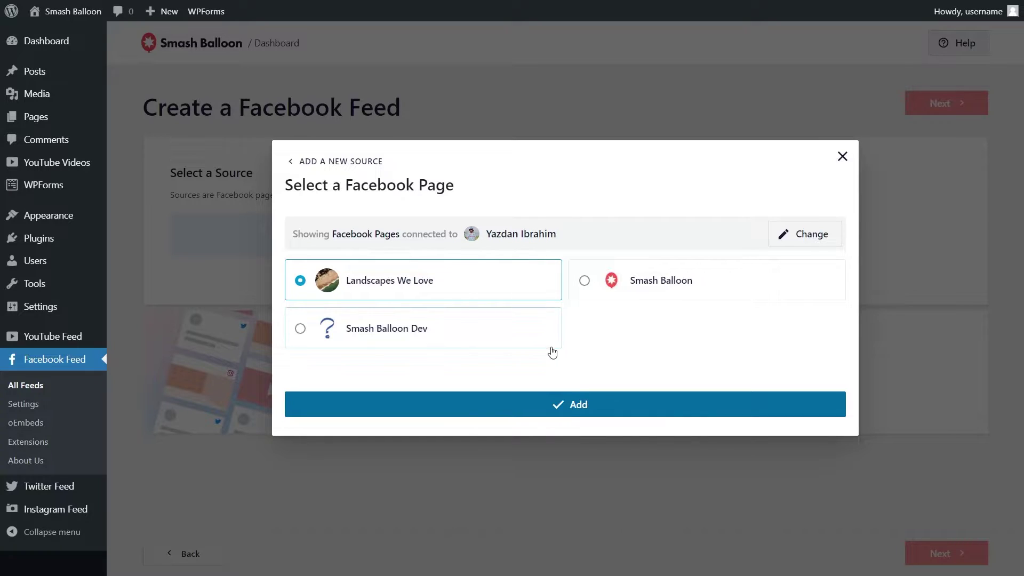
left_click(579, 405)
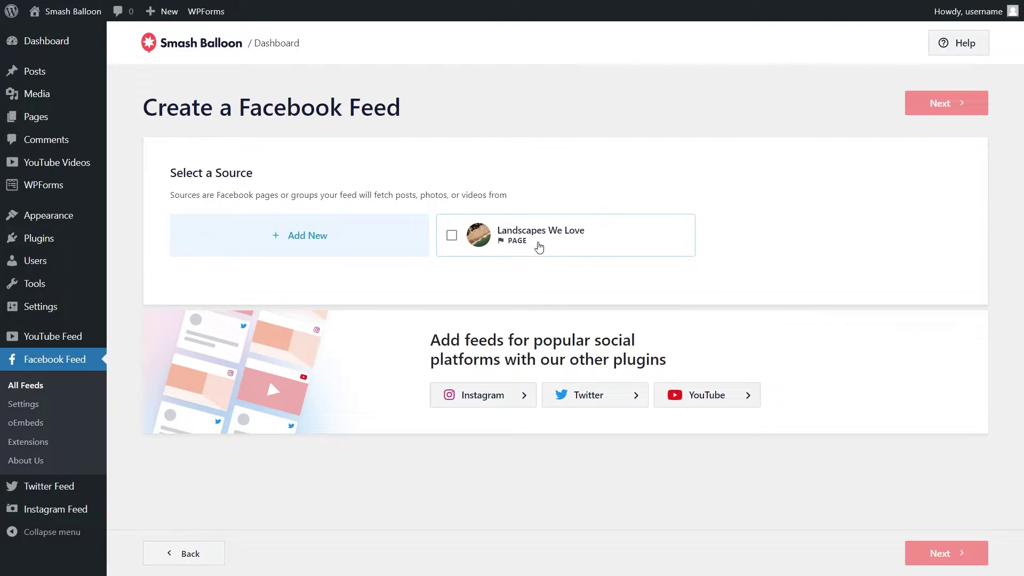
left_click(540, 253)
left_click(913, 109)
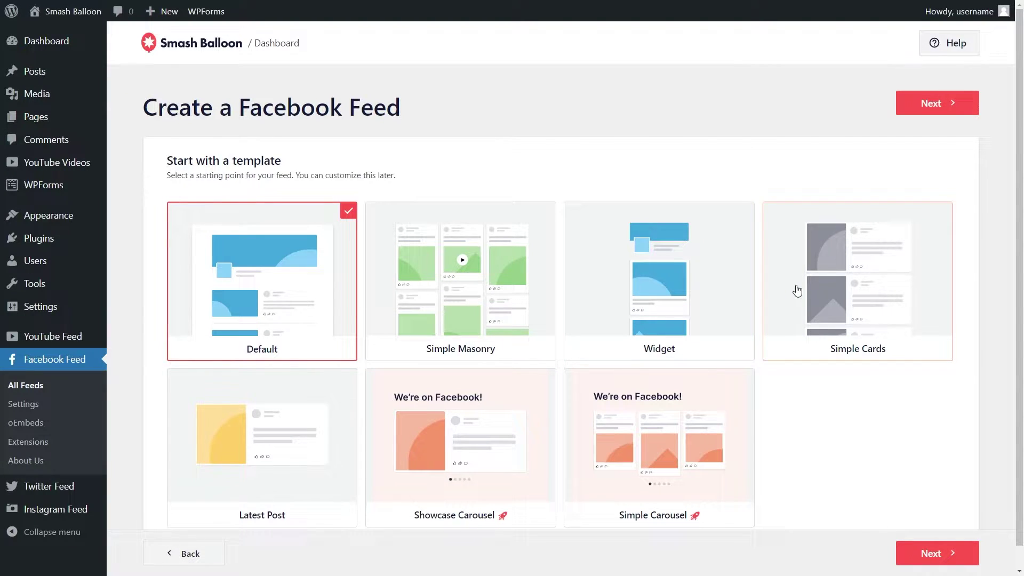
left_click(515, 293)
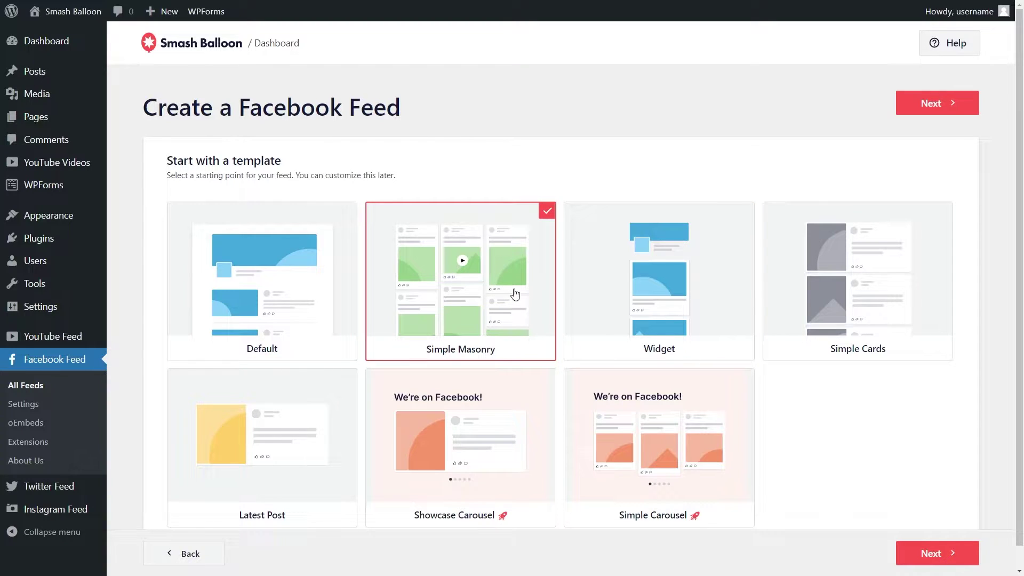
left_click(928, 103)
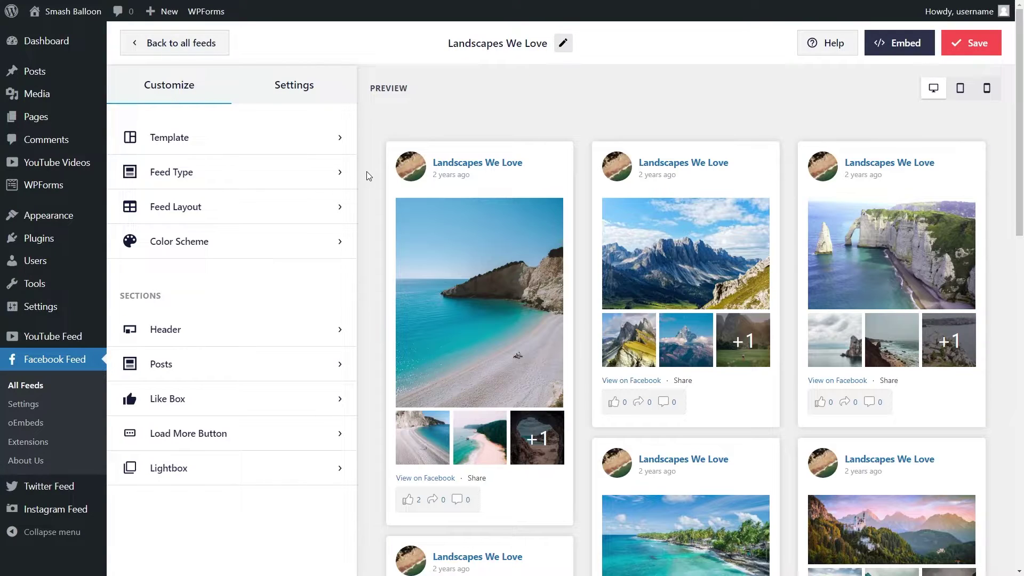
Step: In Feed Layout, preview the List and Carousel layouts, stepping through carousel slides
scroll(367, 176, "down", 4)
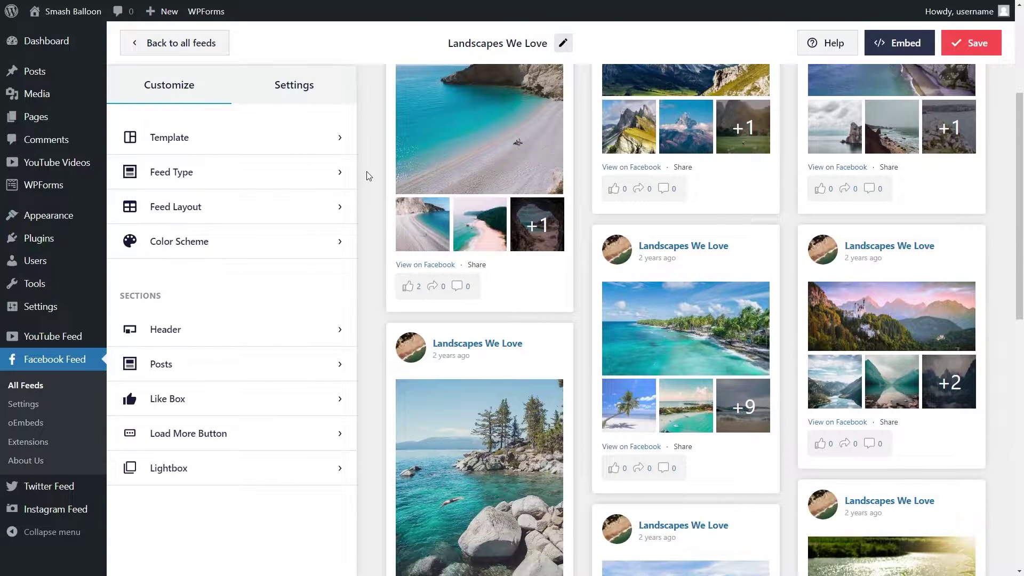
scroll(367, 176, "down", 5)
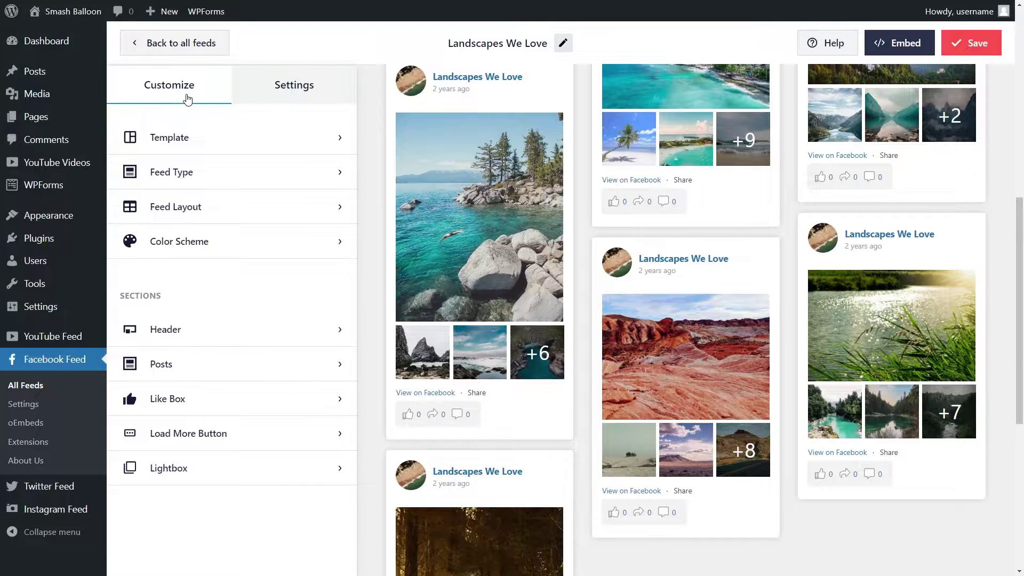
left_click(256, 206)
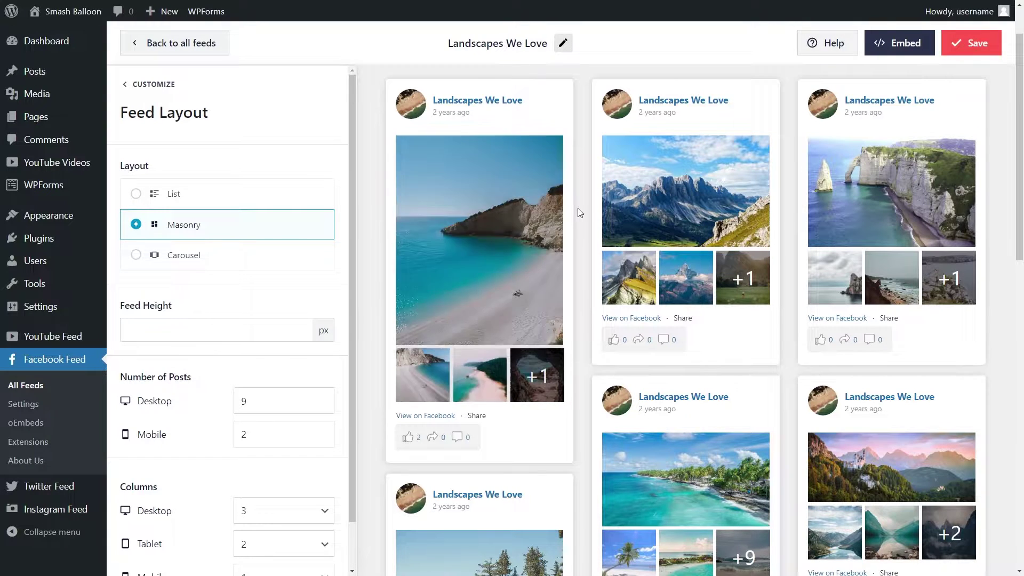
scroll(580, 221, "down", 4)
scroll(580, 226, "down", 2)
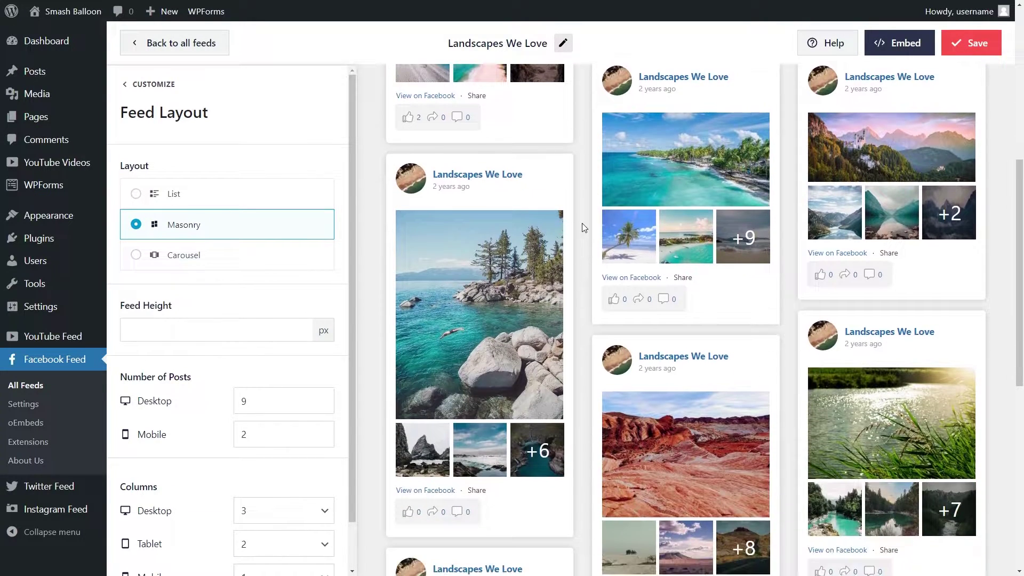
left_click(308, 193)
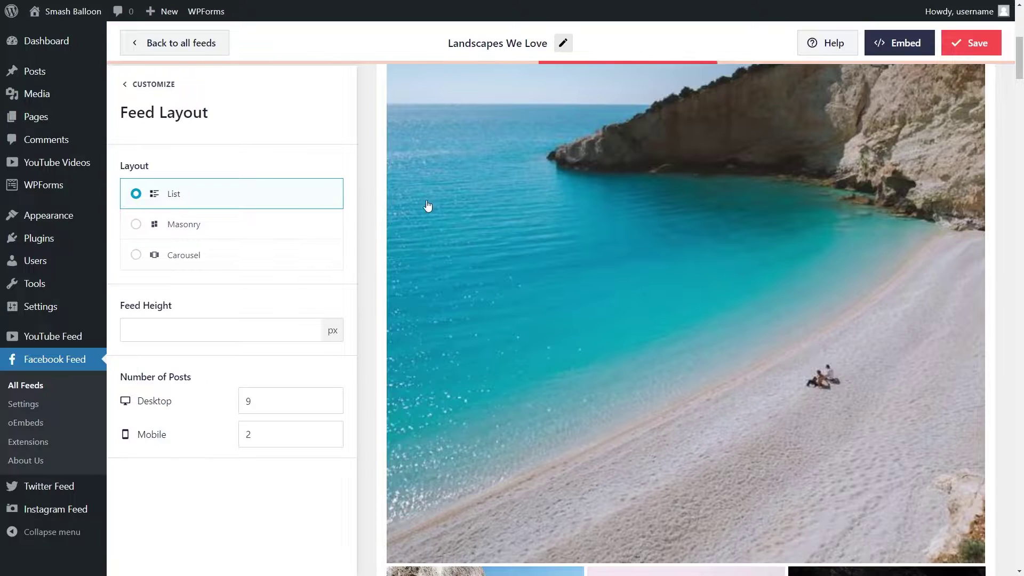
scroll(505, 213, "down", 10)
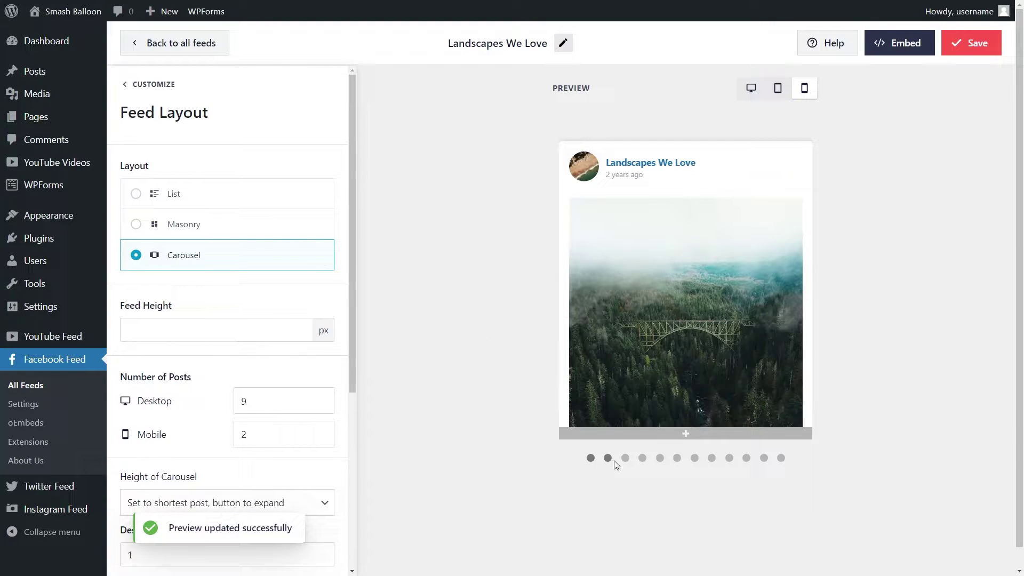
left_click(607, 458)
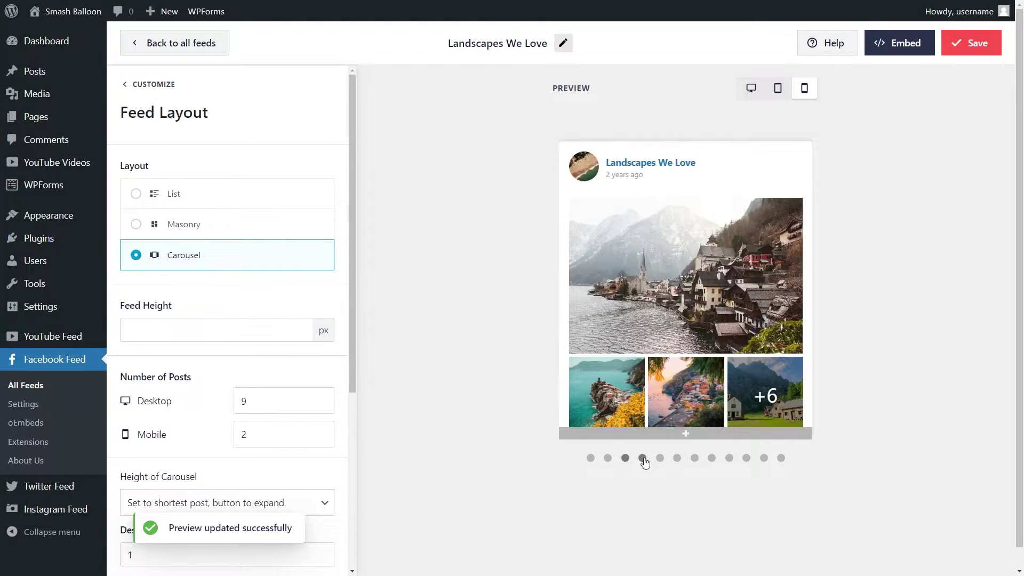
left_click(643, 458)
Step: Switch back to Masonry with 3 desktop columns and save the feed
left_click(319, 227)
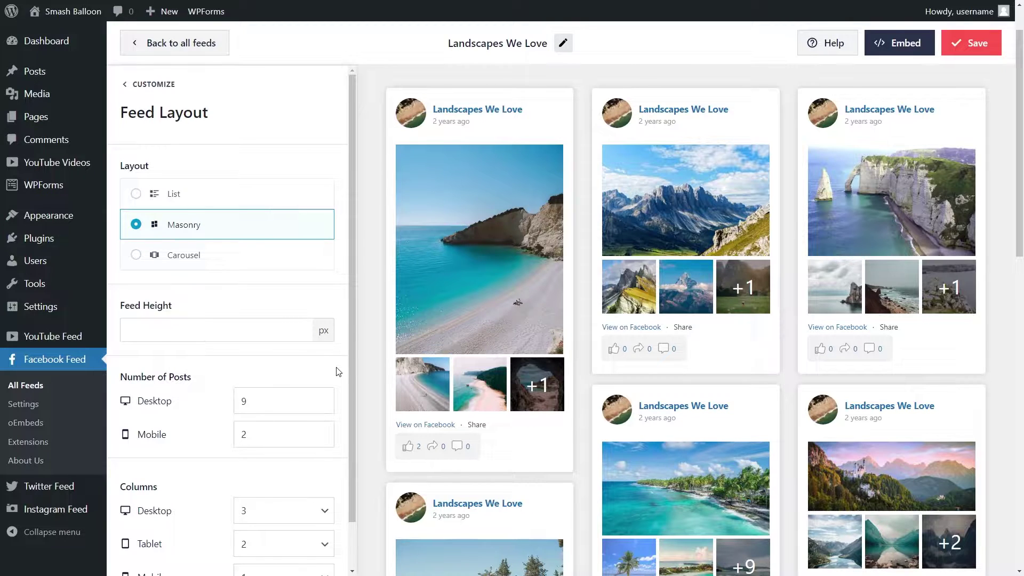
scroll(339, 372, "down", 1)
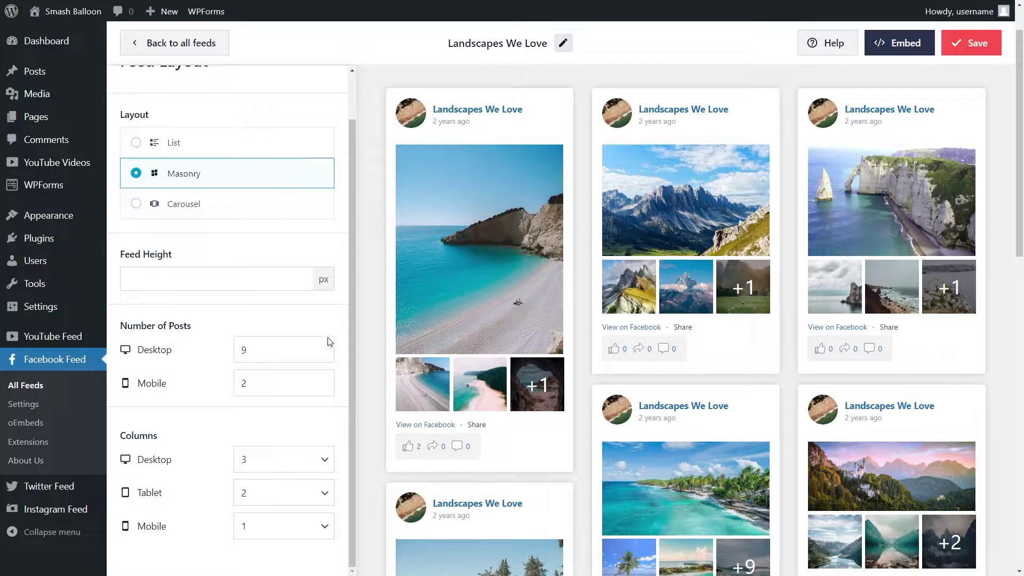
left_click(324, 461)
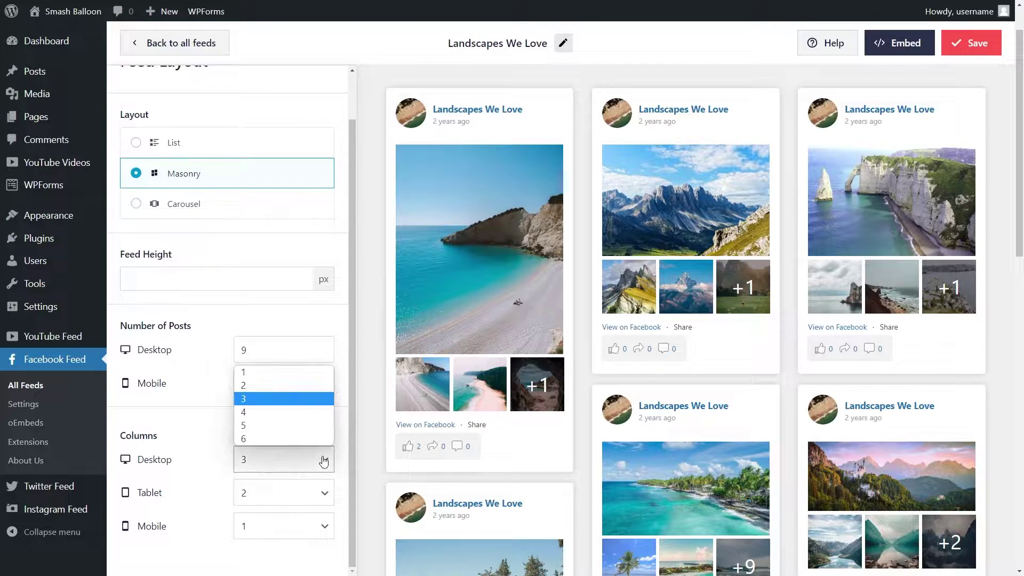
left_click(293, 399)
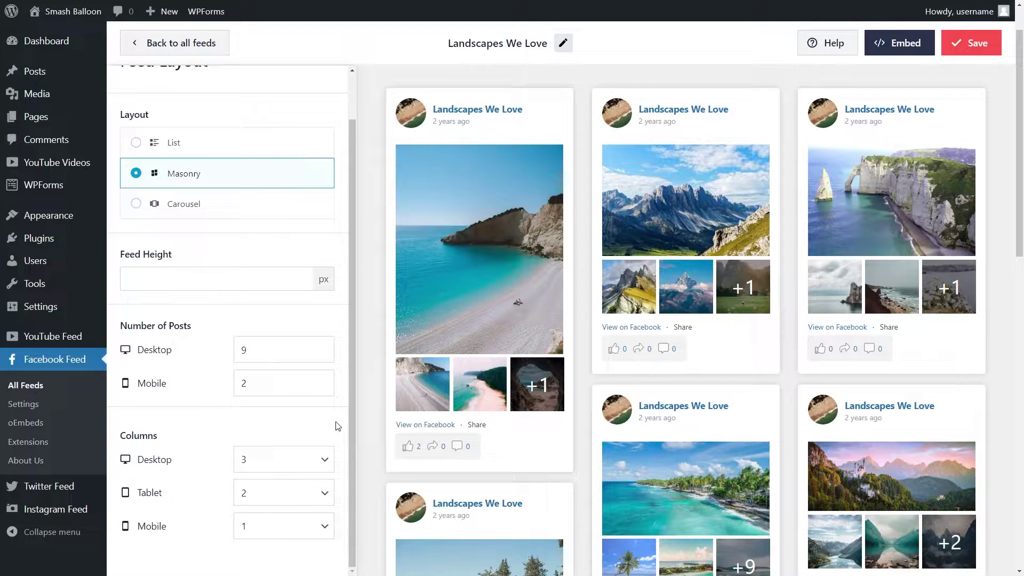
left_click(982, 53)
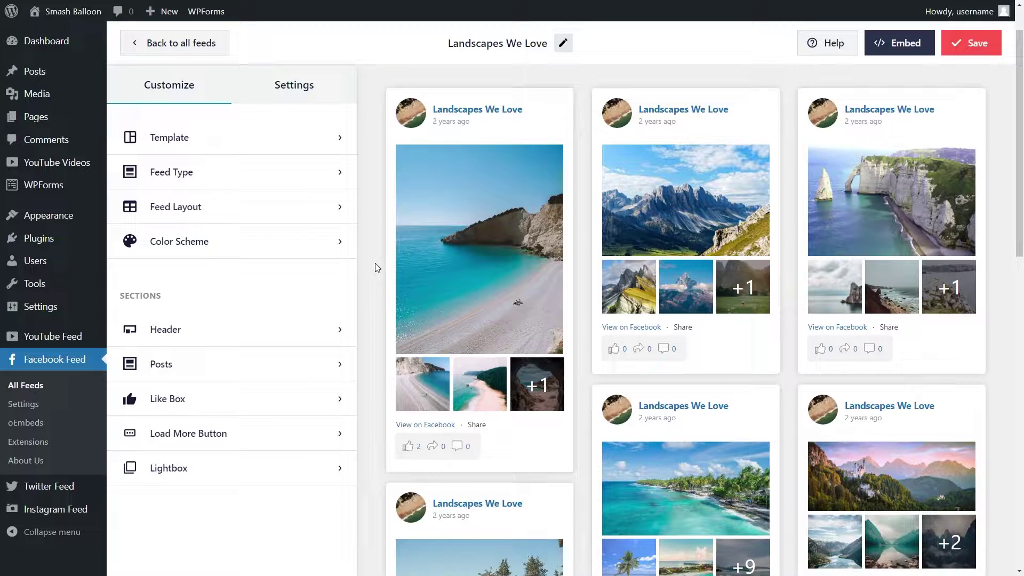
Step: Try Light, Dark and Custom background colour schemes, revert to Inherit from Theme, and save
left_click(316, 251)
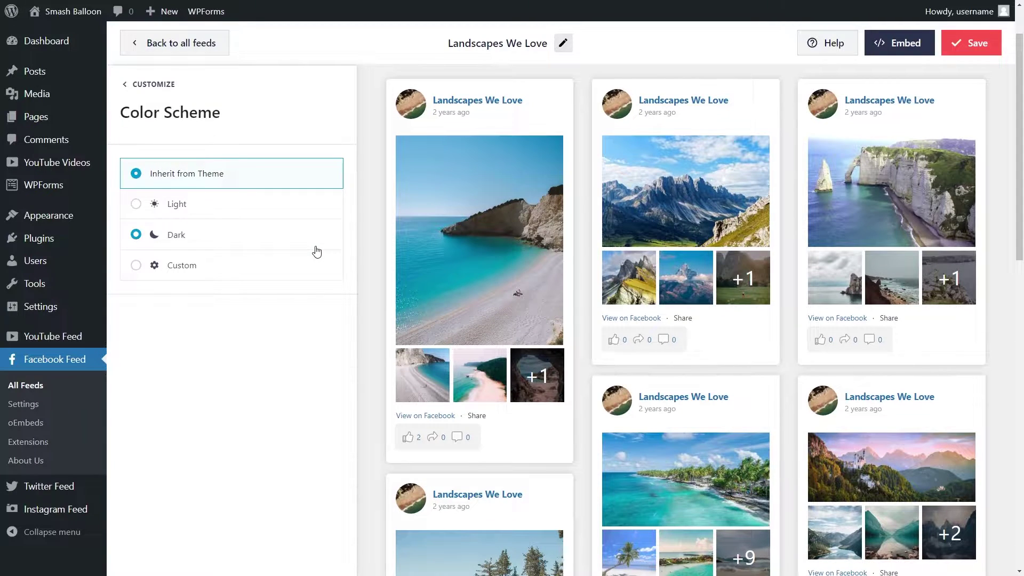
left_click(283, 205)
left_click(275, 235)
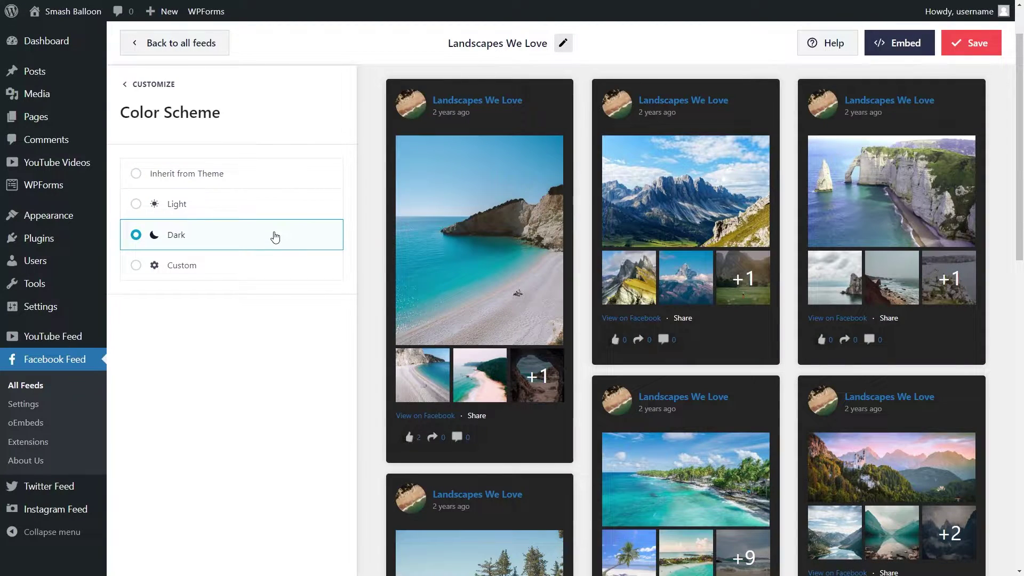
left_click(275, 266)
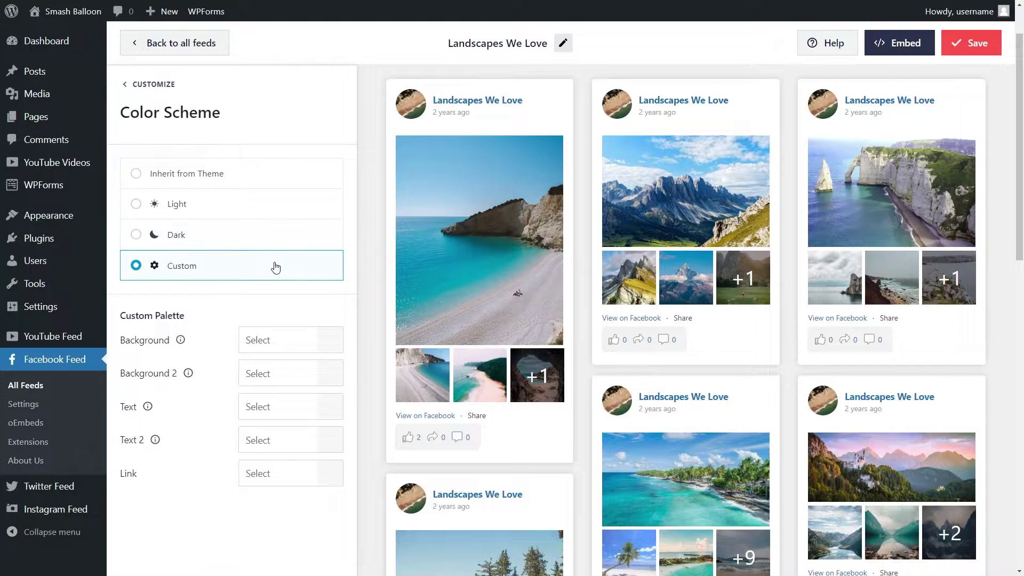
left_click(322, 340)
left_click(212, 384)
left_click_drag(206, 386, 199, 453)
left_click(249, 176)
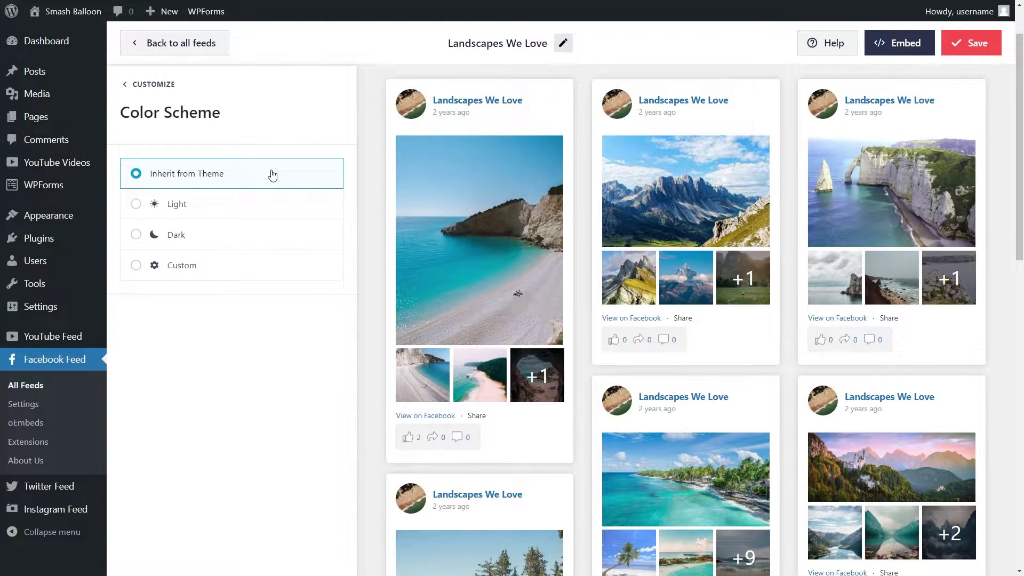
left_click(970, 49)
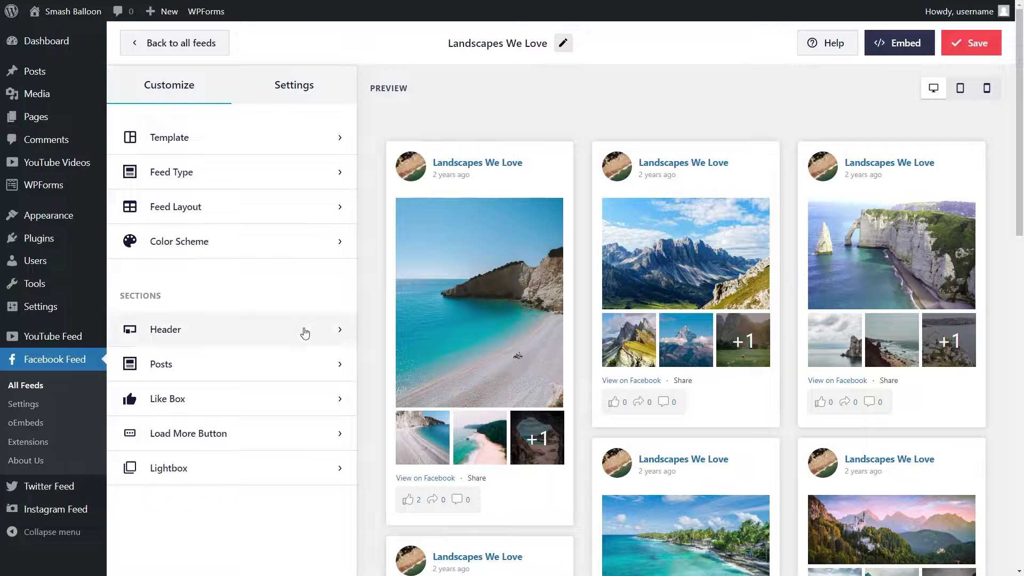
left_click(306, 331)
left_click(133, 141)
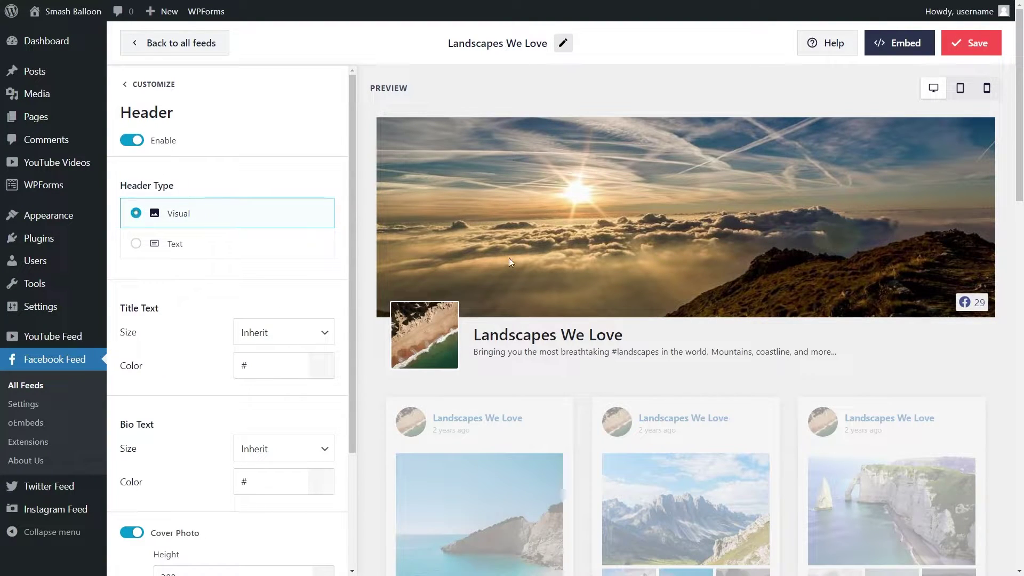
left_click(283, 245)
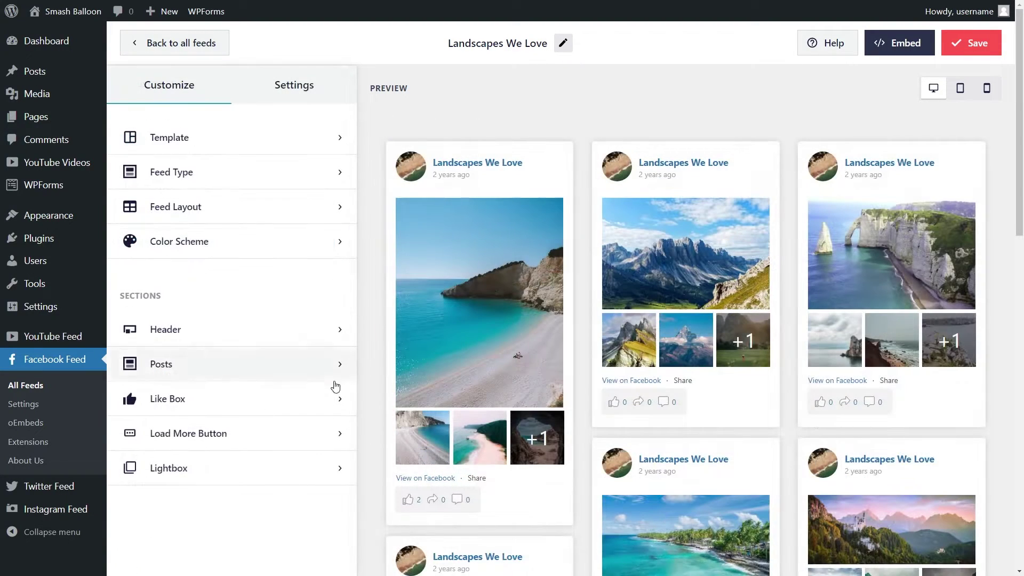
left_click(332, 396)
left_click(135, 141)
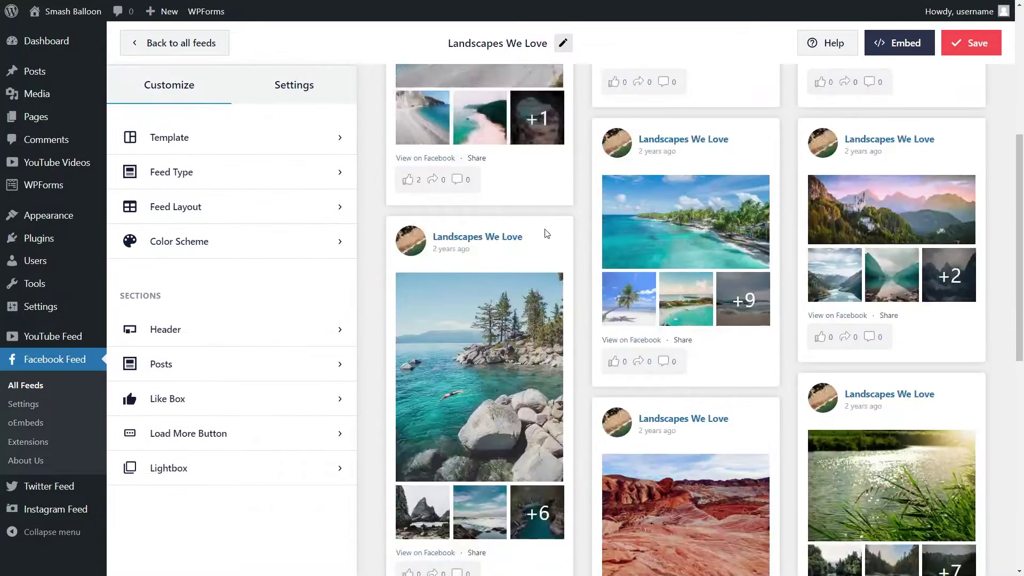
scroll(549, 247, "down", 10)
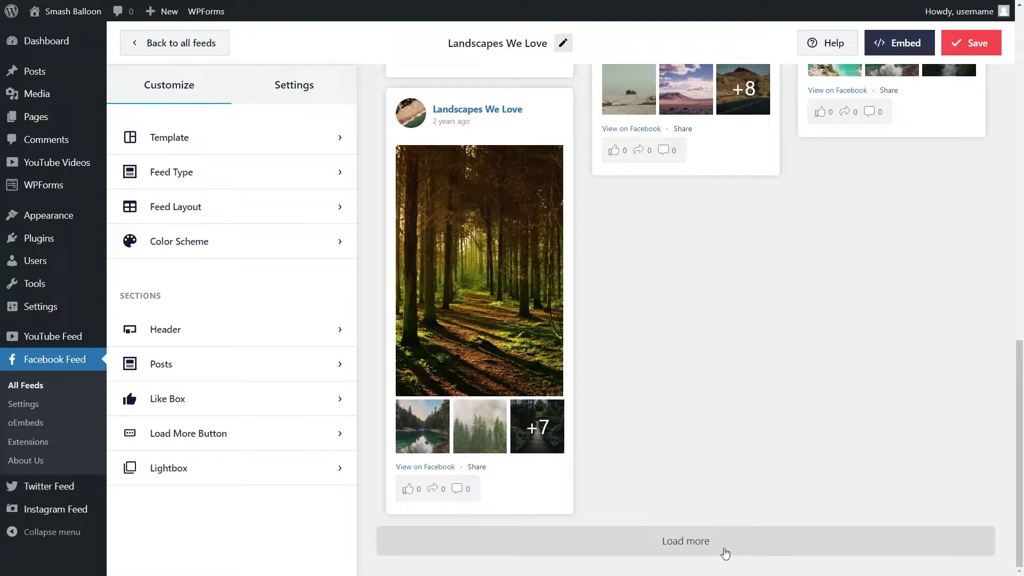
left_click(248, 436)
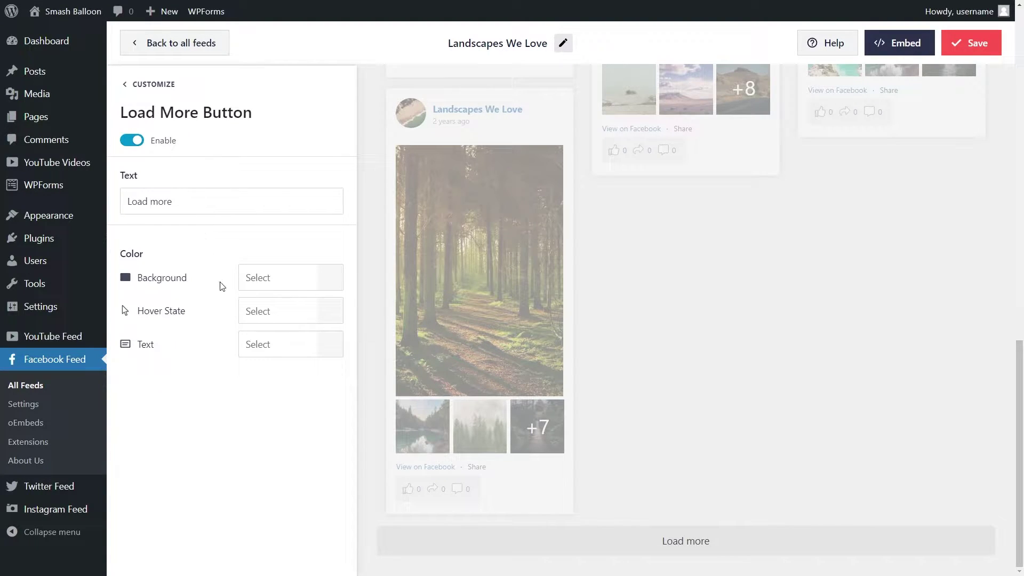
left_click(576, 358)
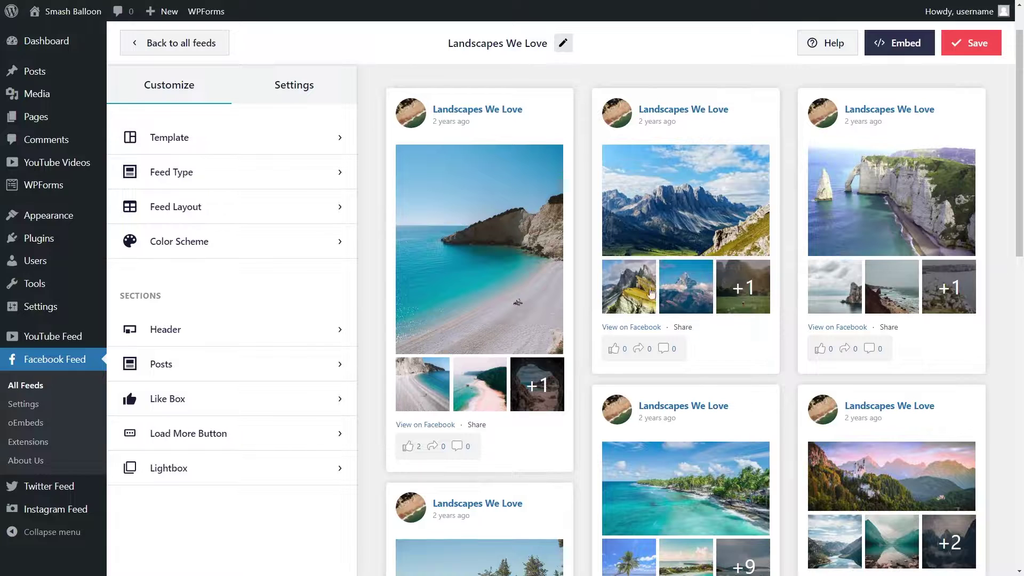
Step: Copy the [custom-facebook-feed feed=2] shortcode and add the feed to the Facebook page
left_click(894, 52)
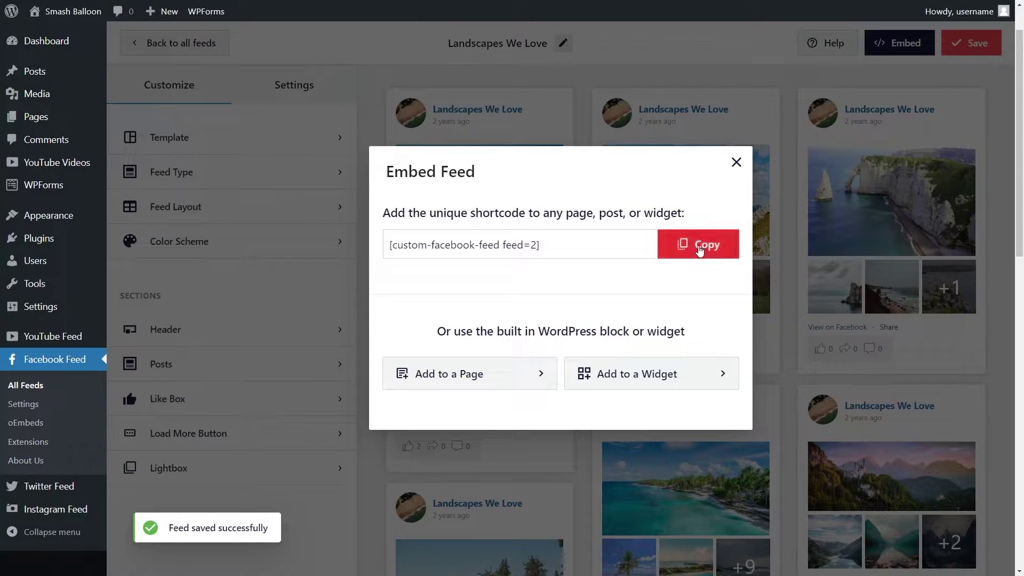
left_click(701, 248)
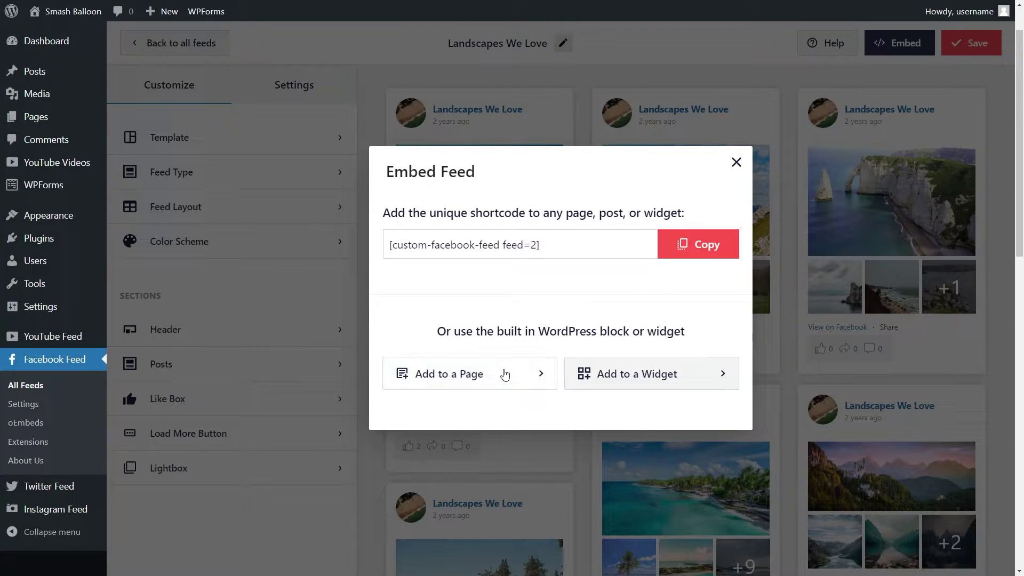
left_click(504, 373)
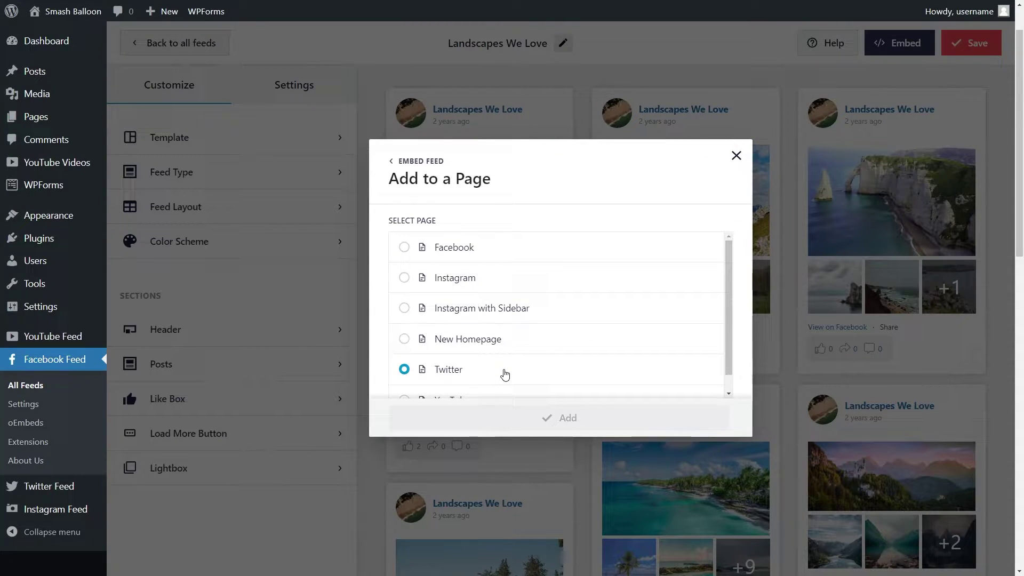
left_click(495, 250)
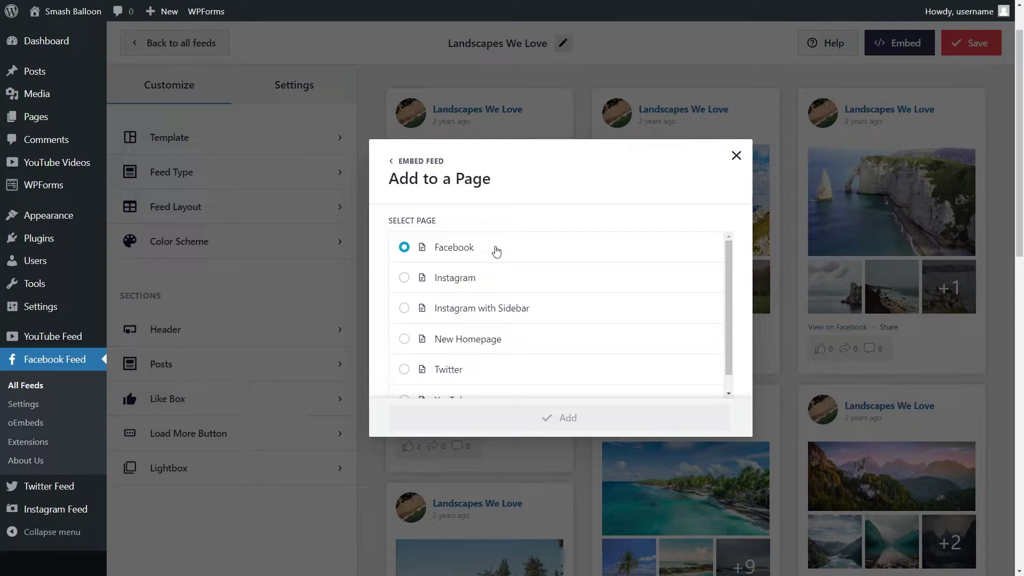
left_click(548, 418)
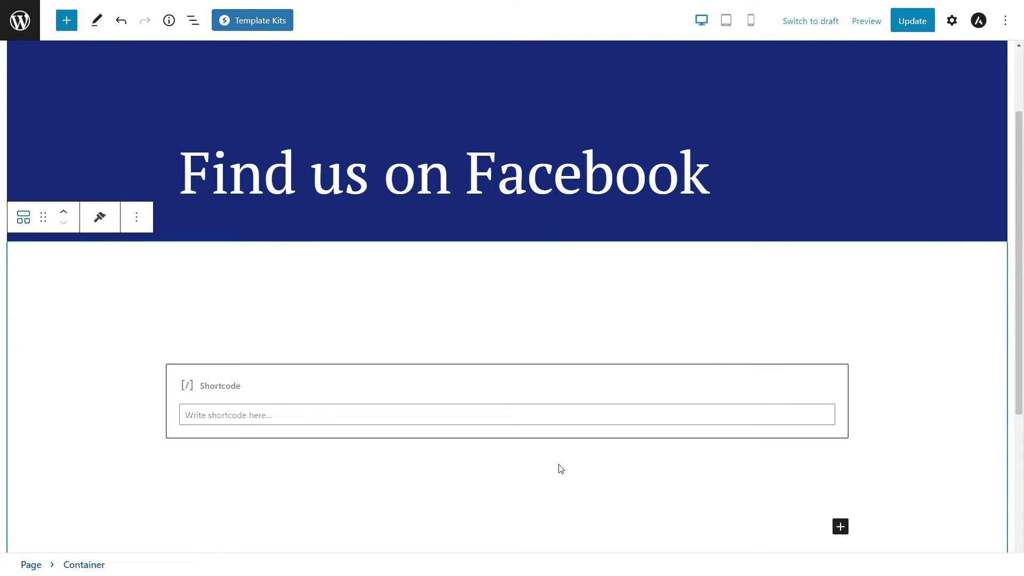
Step: Paste the feed shortcode into the Shortcode block and insert a Custom Facebook Feed block
left_click(508, 414)
key("ctrl+v")
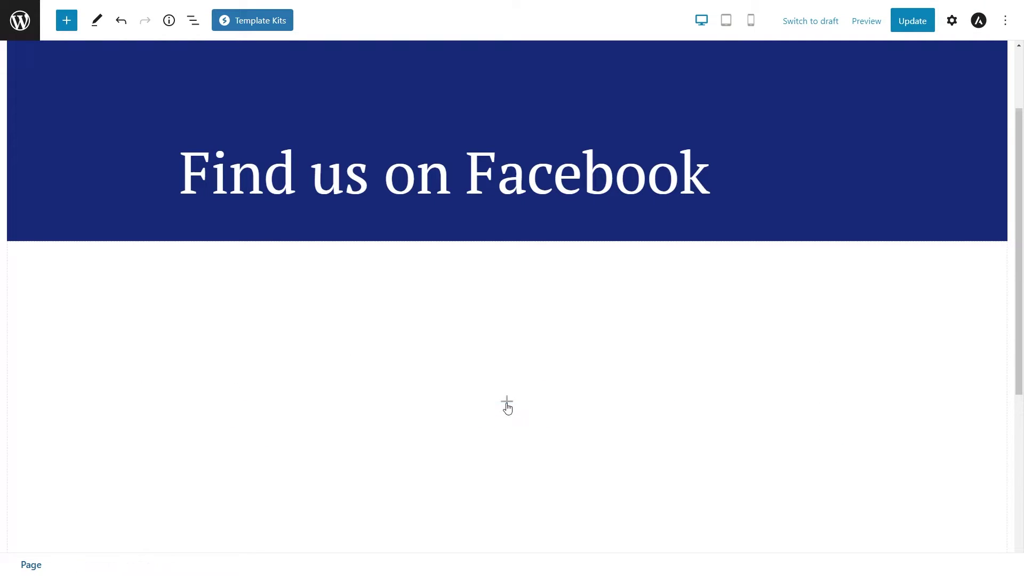
left_click(507, 403)
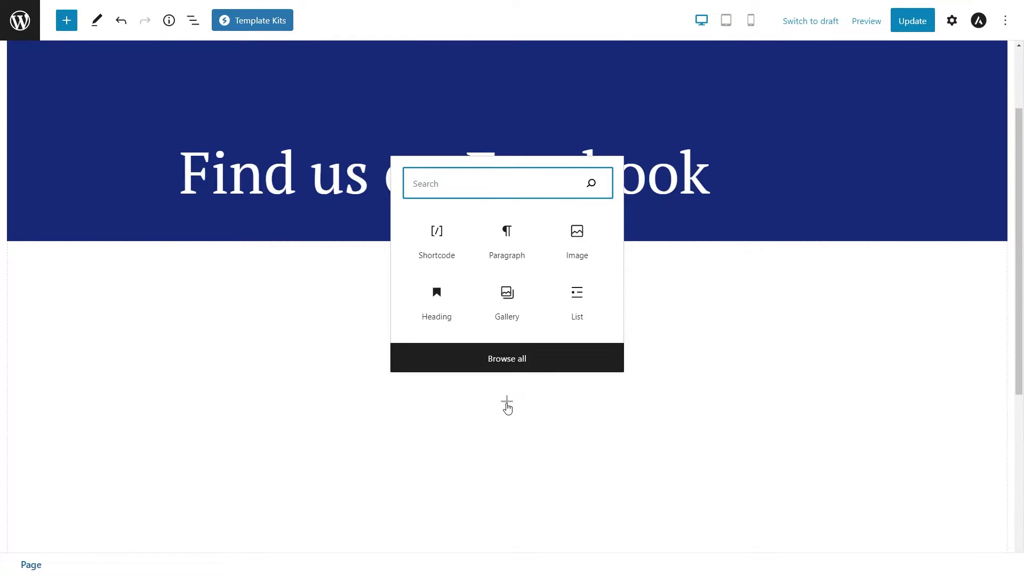
type("face")
left_click(456, 321)
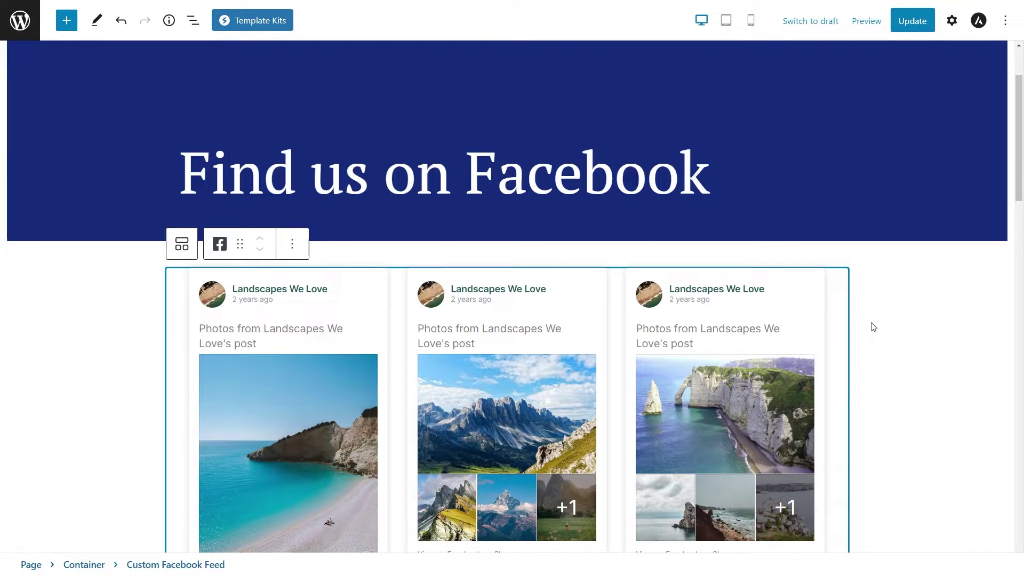
Step: Scroll through the embedded masonry feed in the block editor
scroll(873, 327, "down", 4)
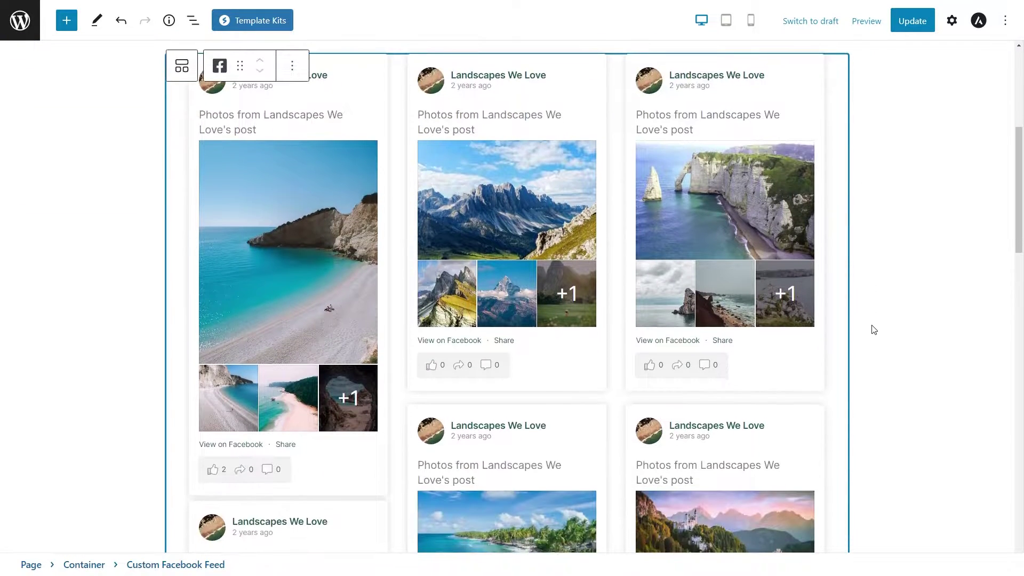
scroll(874, 330, "down", 1)
scroll(887, 299, "down", 2)
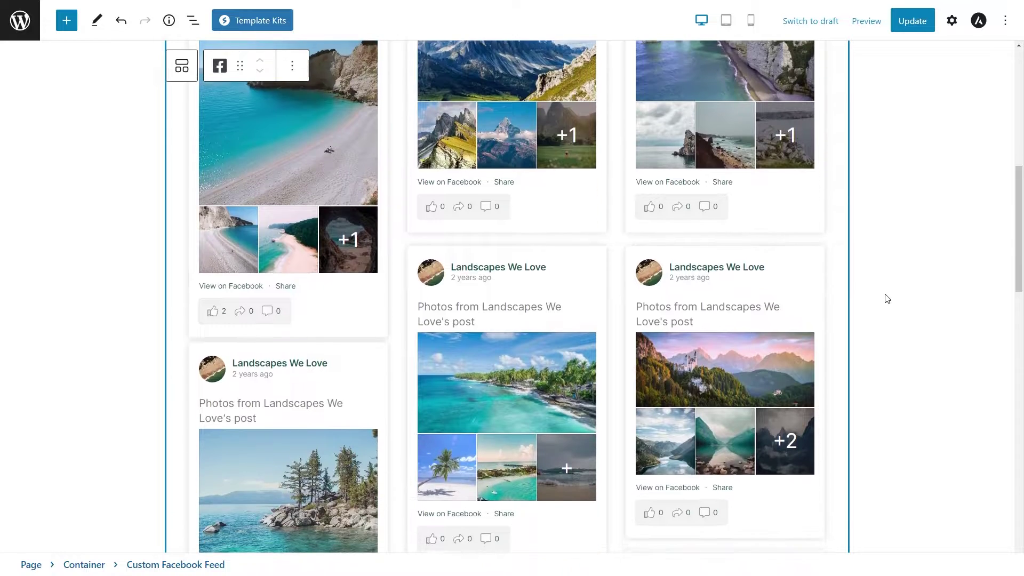
scroll(888, 304, "down", 1)
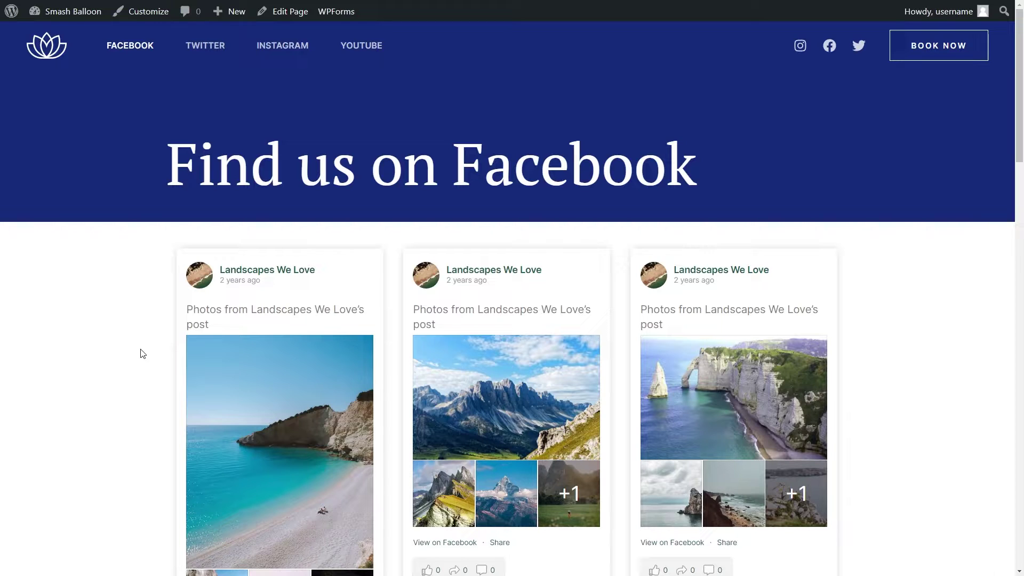
Step: Scroll down the live Facebook page to review the Landscapes We Love feed
scroll(141, 353, "down", 2)
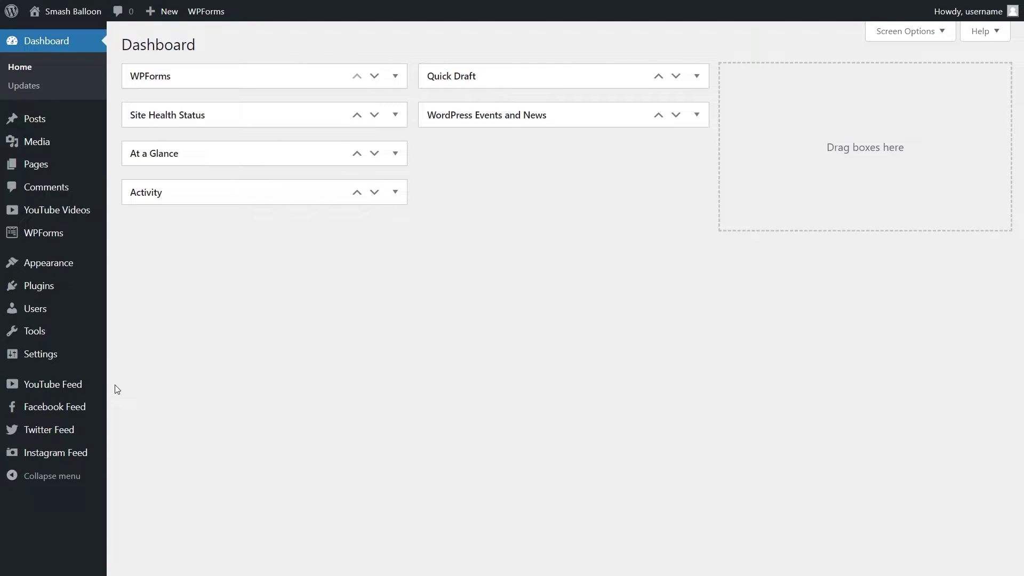
Step: Start a new feed from the Instagram Feed All Feeds list
mouse_move(106, 456)
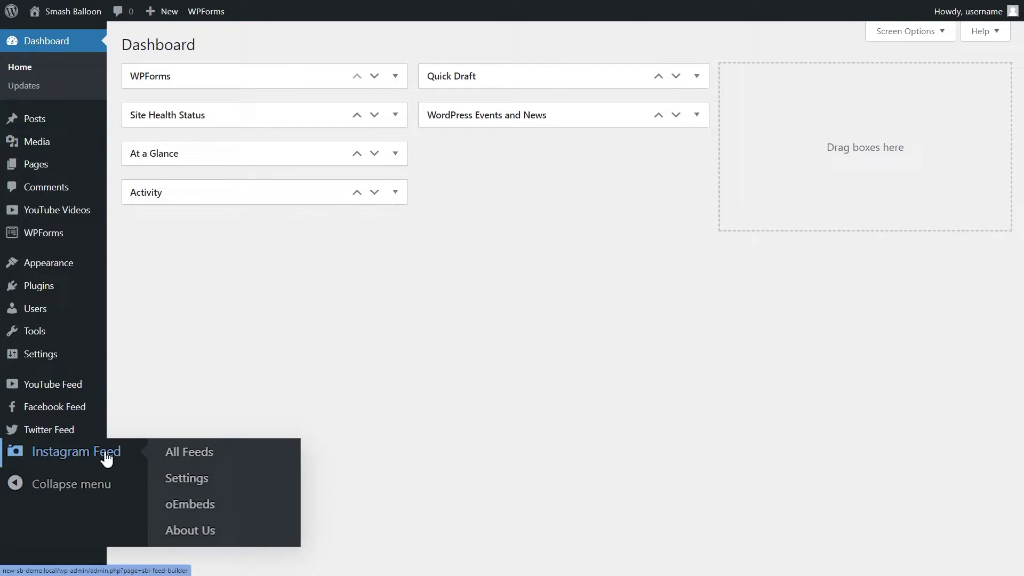
left_click(183, 454)
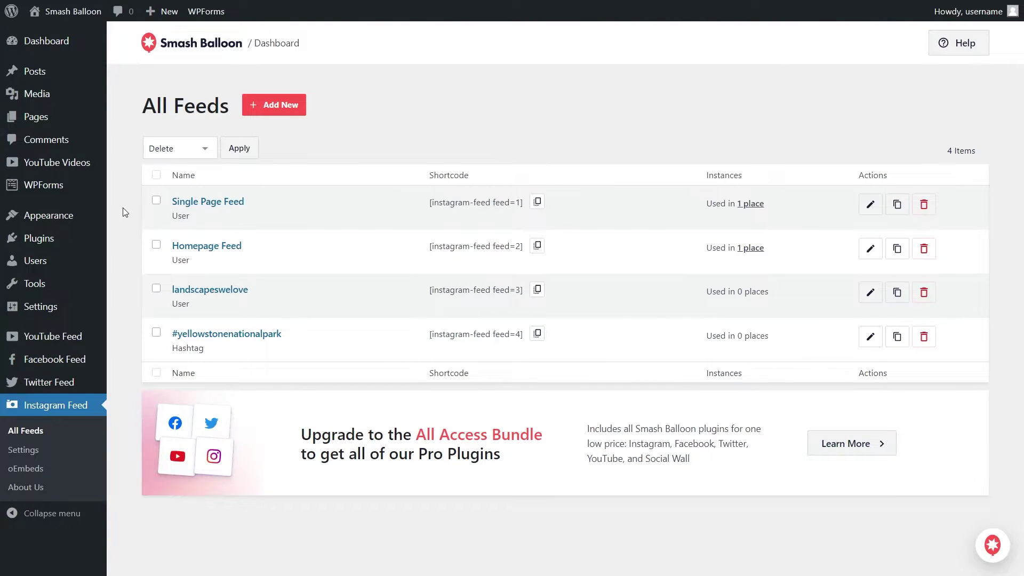
left_click(274, 111)
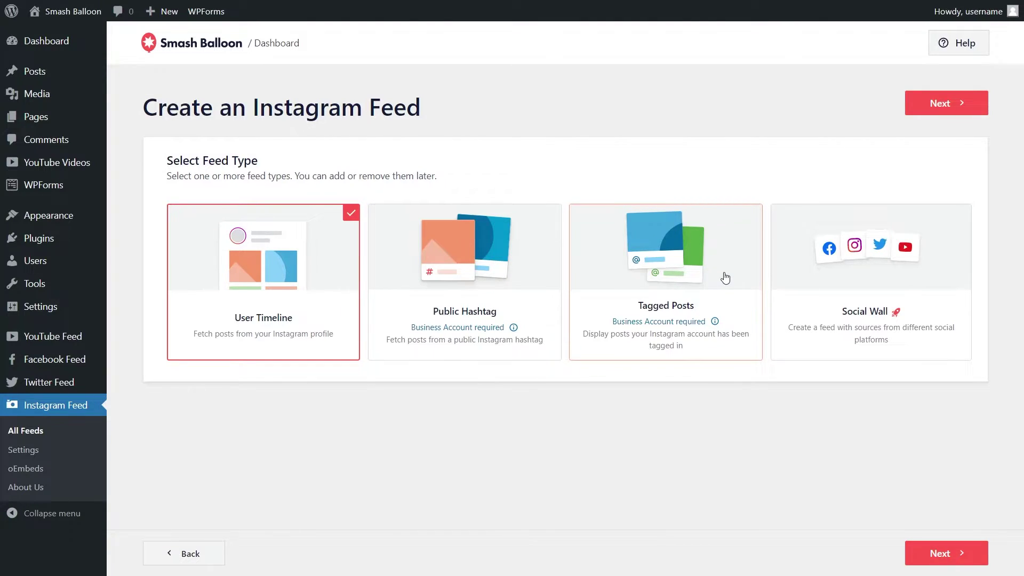
Step: Leave Public Hashtag as the only selected feed type and continue
left_click(546, 285)
left_click(607, 280)
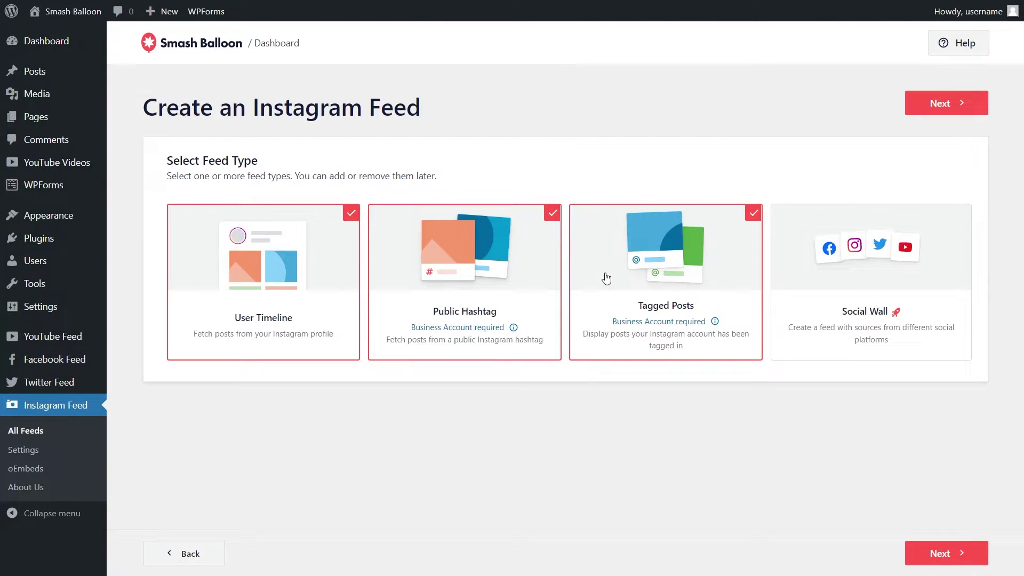
left_click(605, 277)
left_click(318, 289)
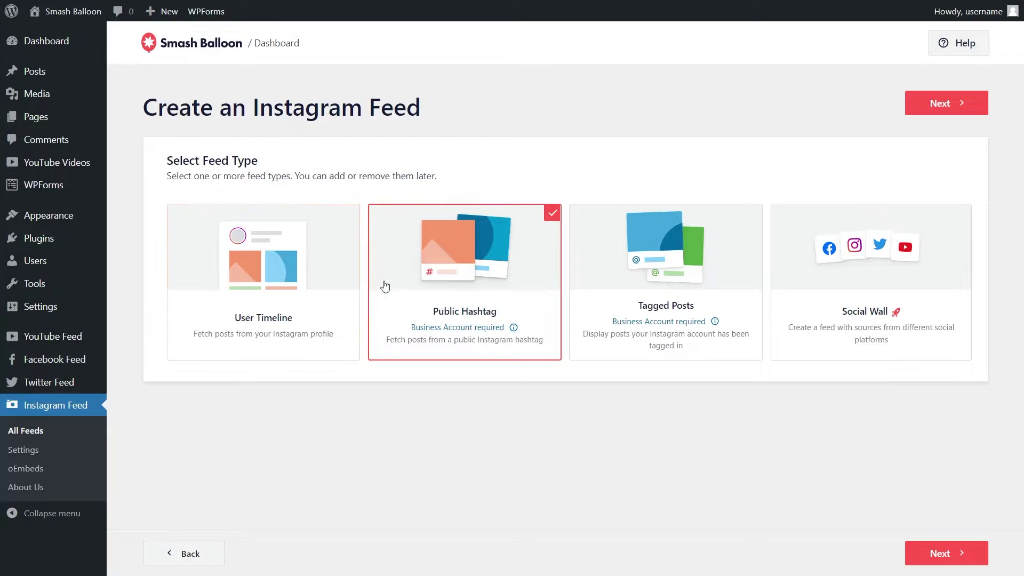
left_click(937, 103)
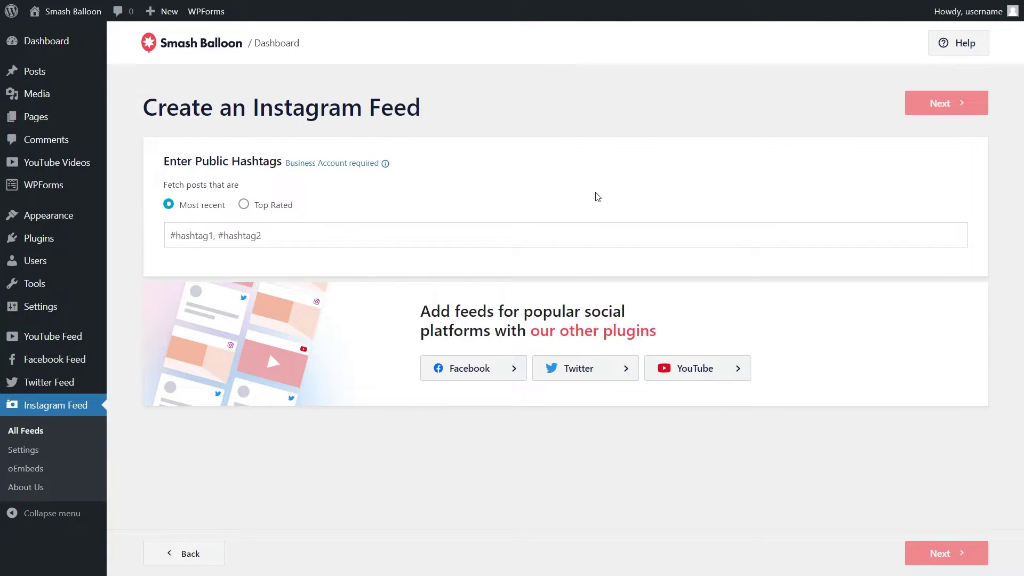
Step: Enter #yellowstonenationalpark as the hashtag, choose Top Rated posts, and continue
left_click(308, 239)
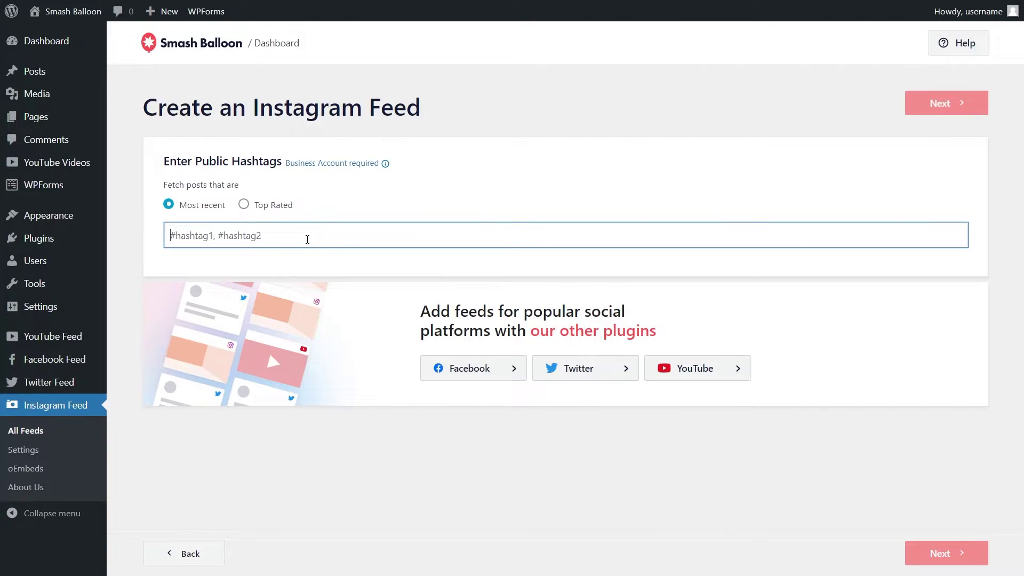
type("#yellow")
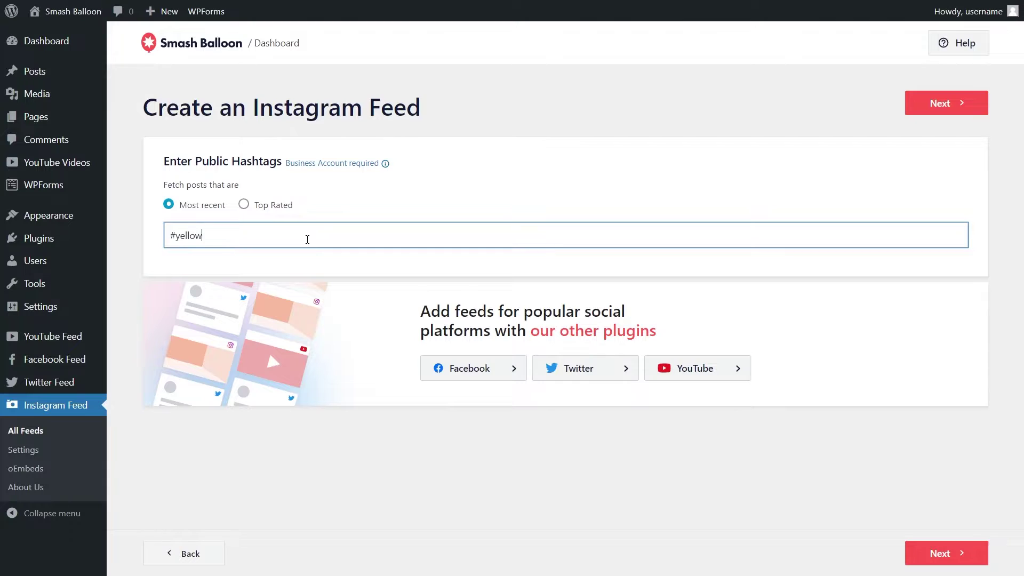
type("stonenationalpark")
left_click(276, 212)
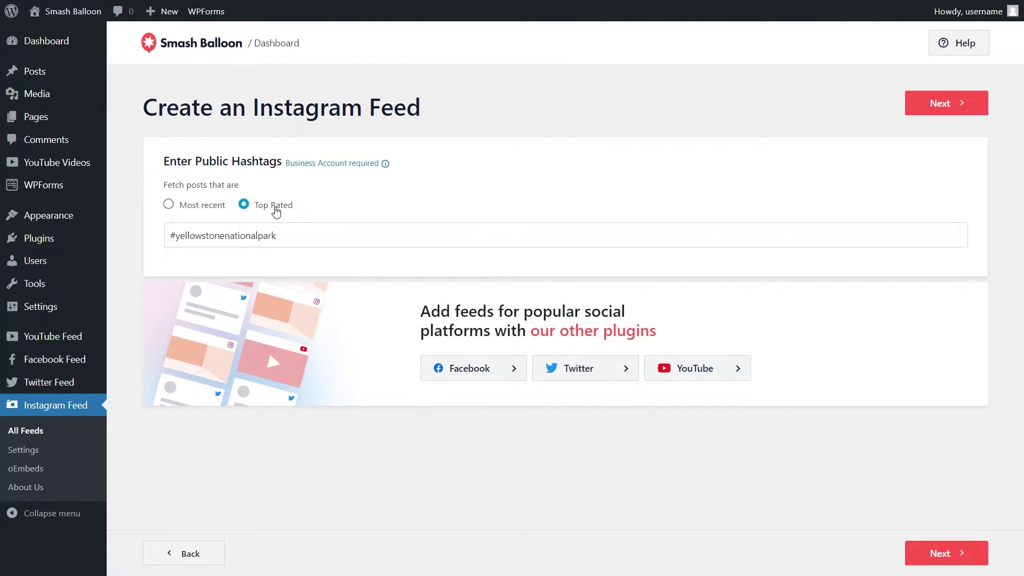
left_click(913, 110)
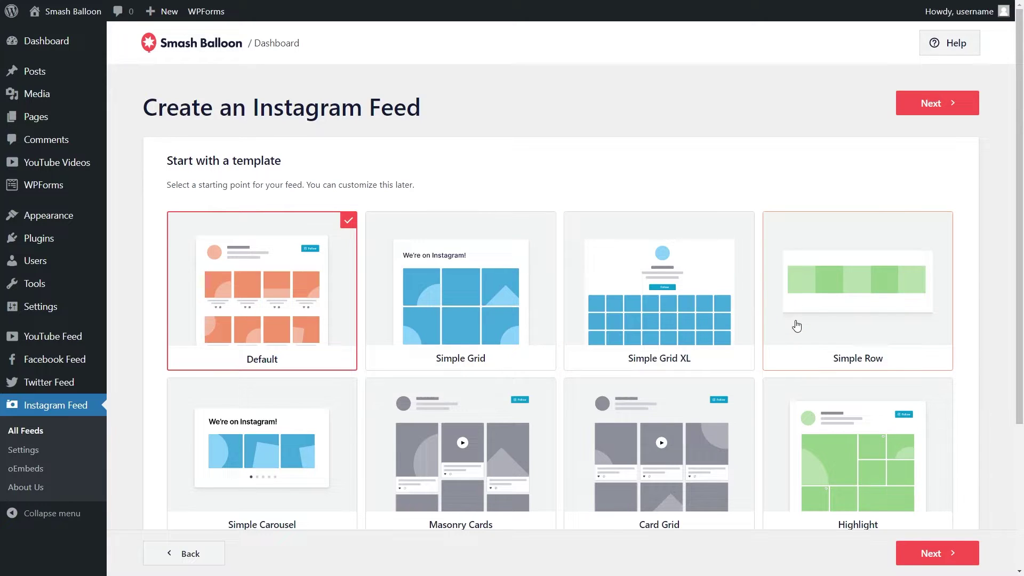
Step: Choose the Simple Grid template and proceed to the feed customizer
scroll(798, 331, "down", 2)
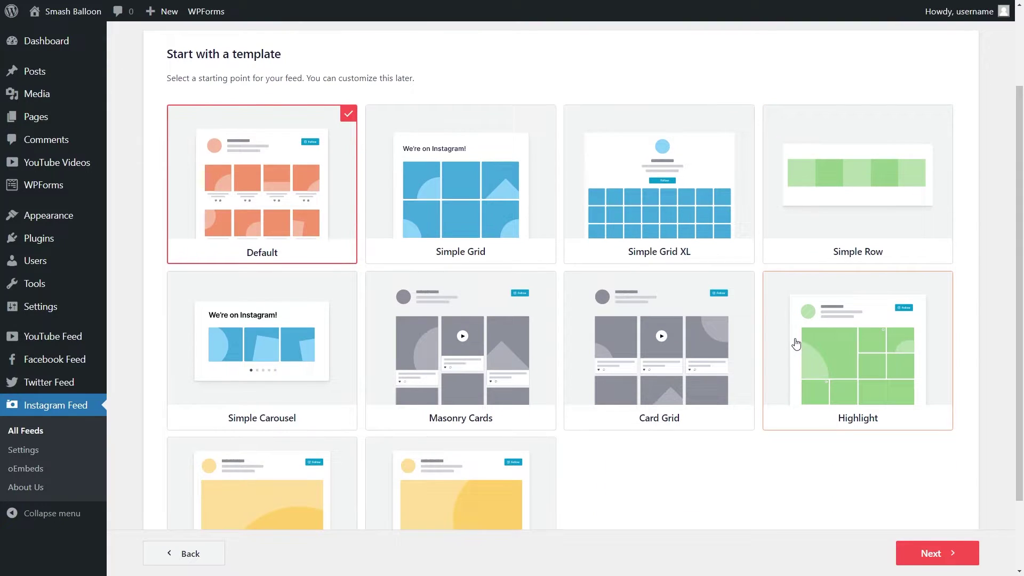
left_click(504, 240)
scroll(512, 241, "up", 1)
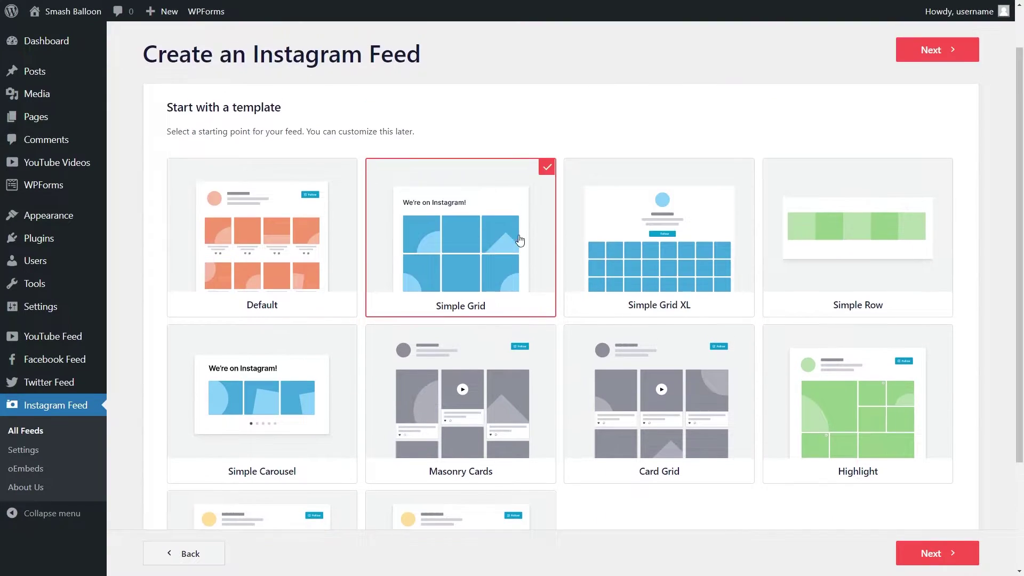
left_click(931, 50)
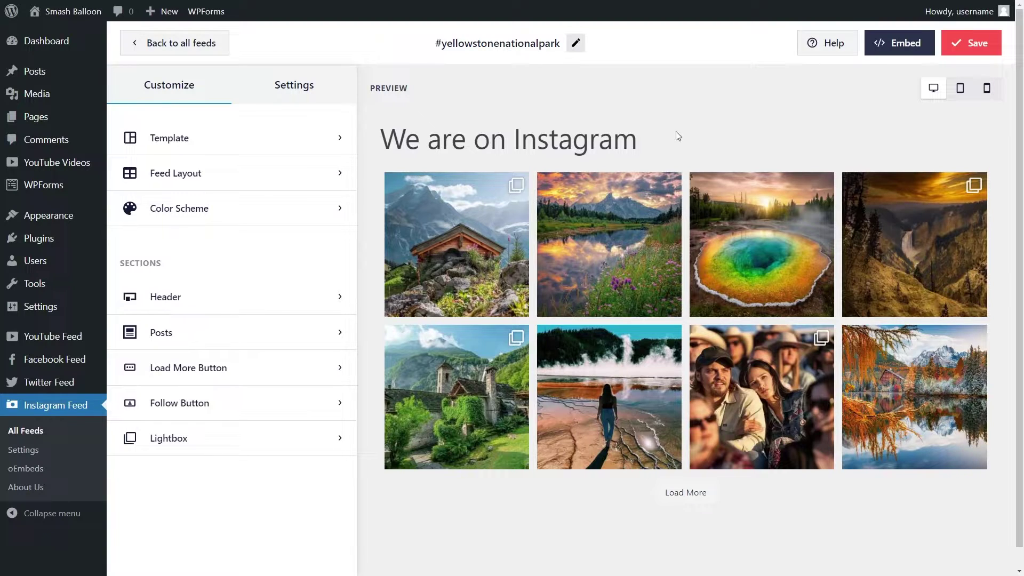
Step: Preview the Carousel and Masonry layouts, then settle on Highlight
left_click(294, 172)
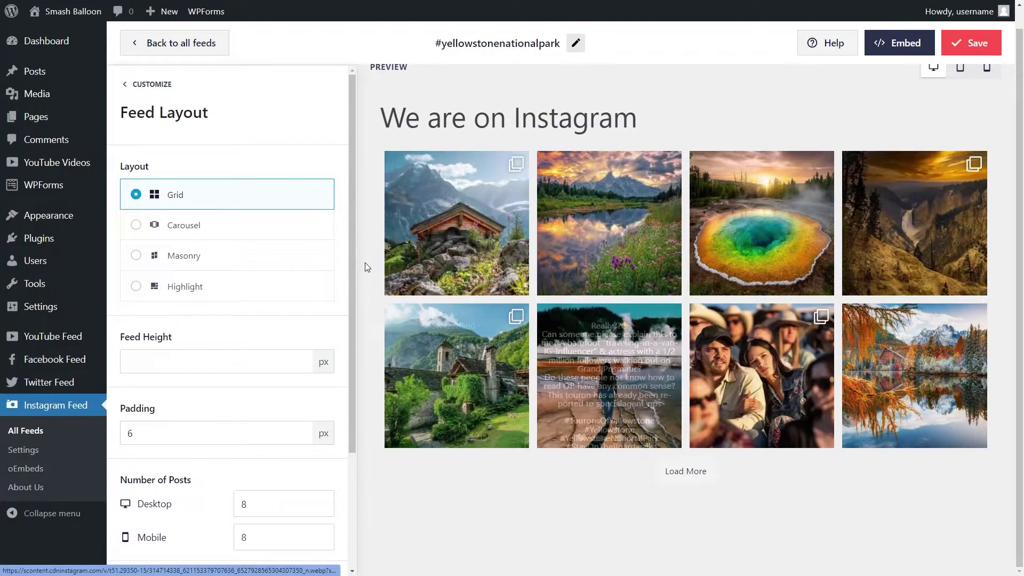
left_click(273, 231)
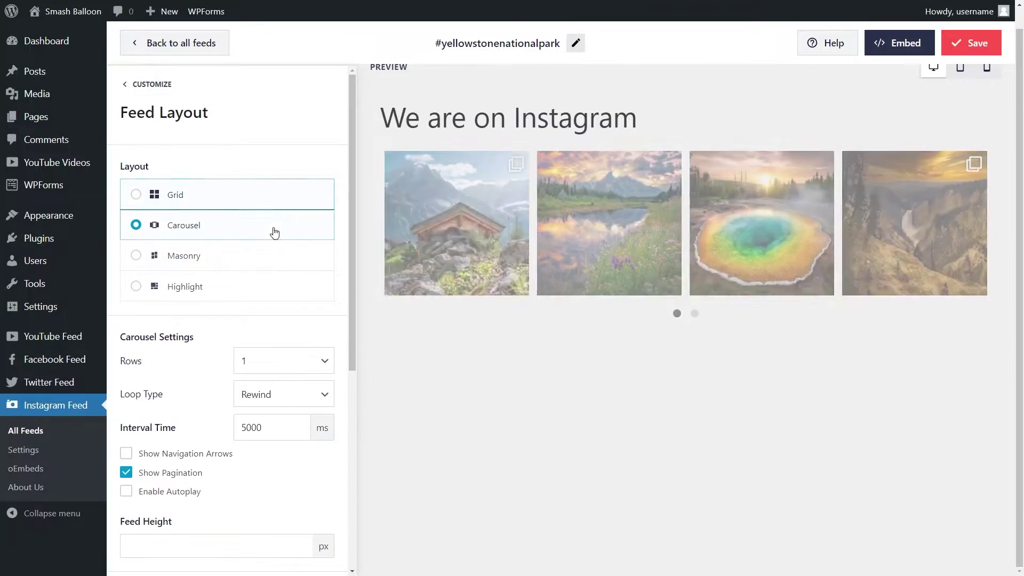
left_click(695, 314)
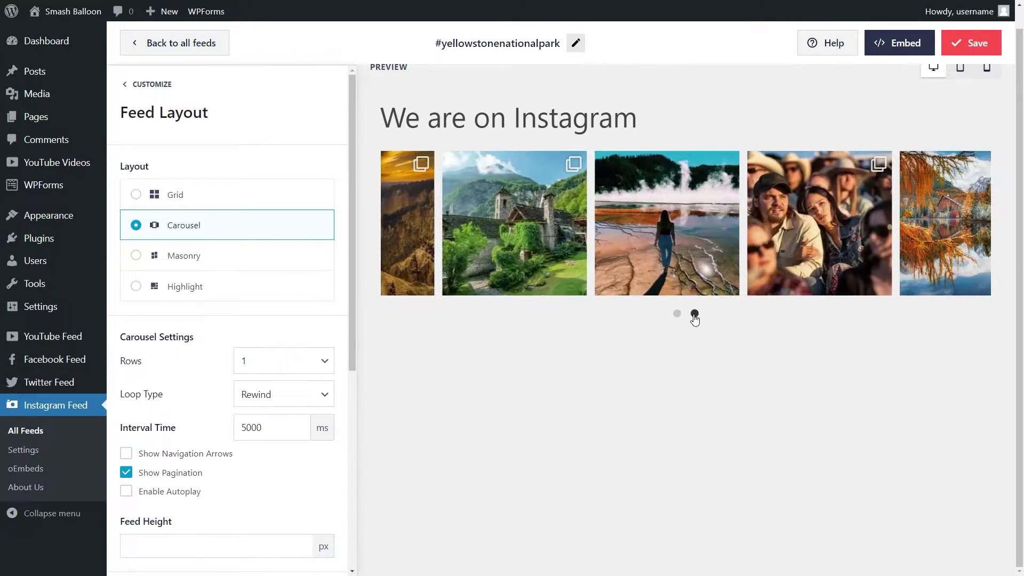
left_click(677, 314)
left_click(278, 267)
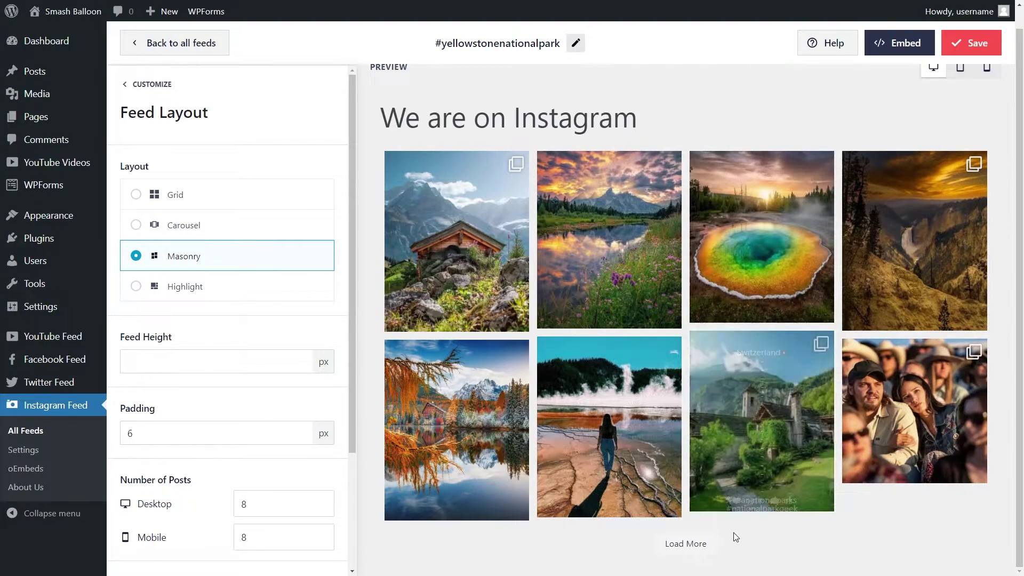
left_click(315, 287)
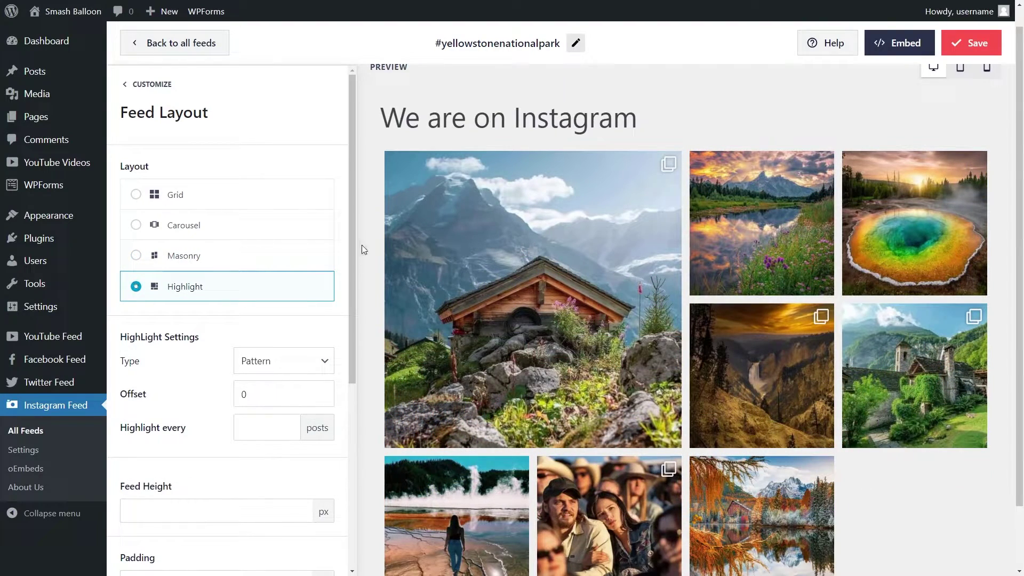
Step: Set the desktop number of posts to 9 and save the feed
scroll(367, 255, "down", 1)
scroll(369, 270, "up", 1)
scroll(343, 288, "down", 5)
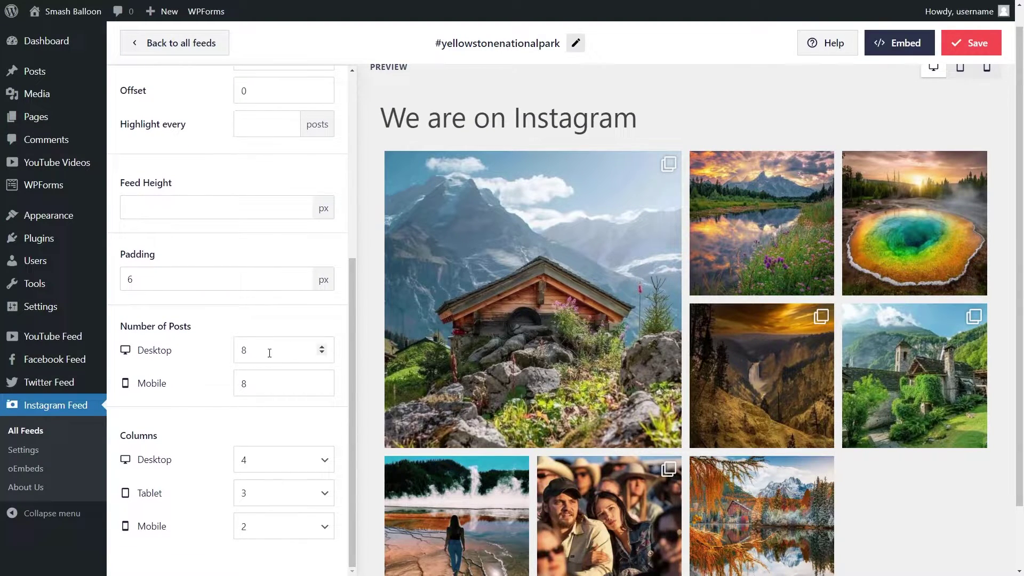
double_click(270, 349)
type("9")
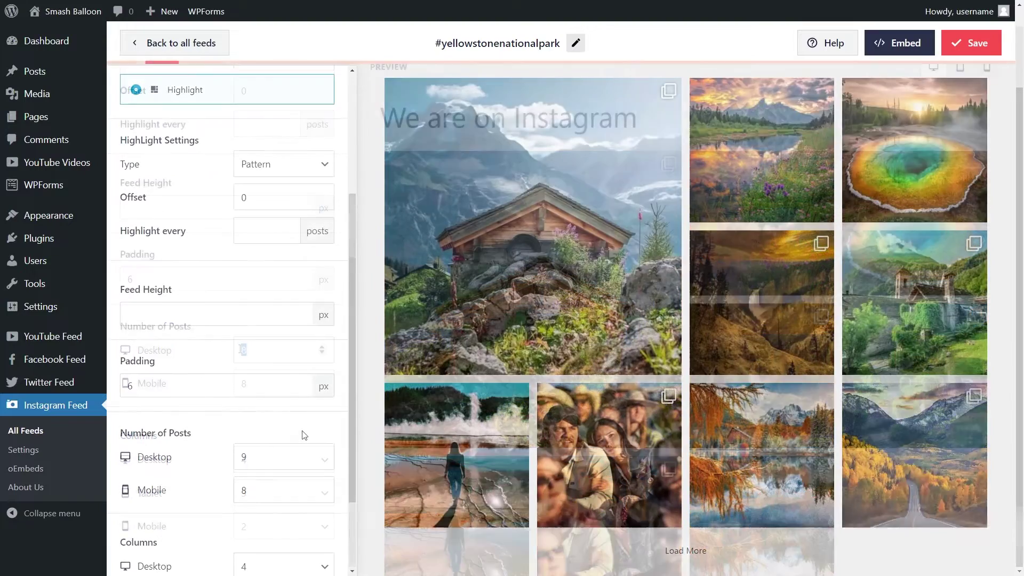
scroll(342, 443, "down", 2)
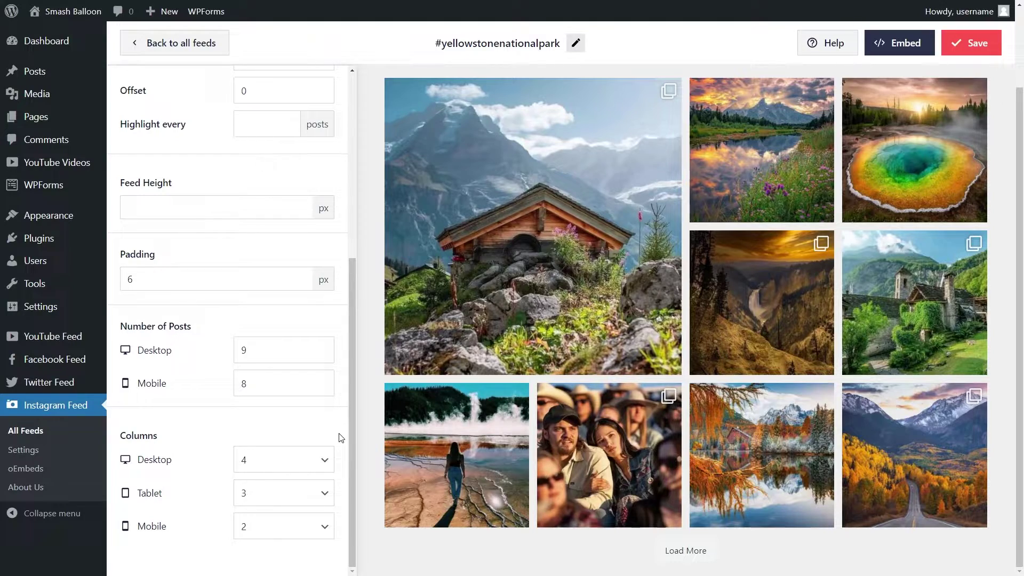
left_click(955, 43)
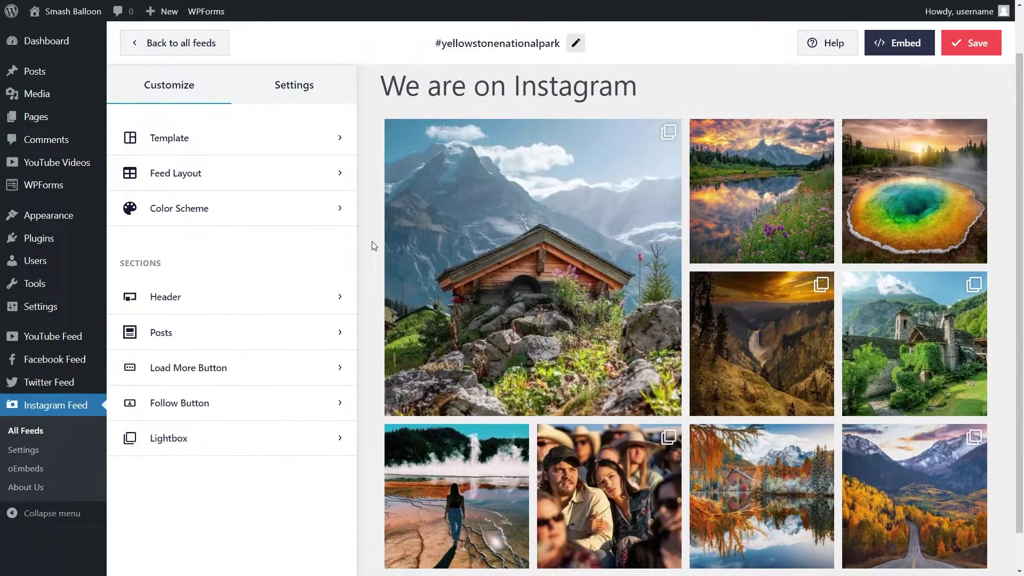
Step: Preview the Light and Dark colour schemes, then switch to a custom palette
left_click(253, 212)
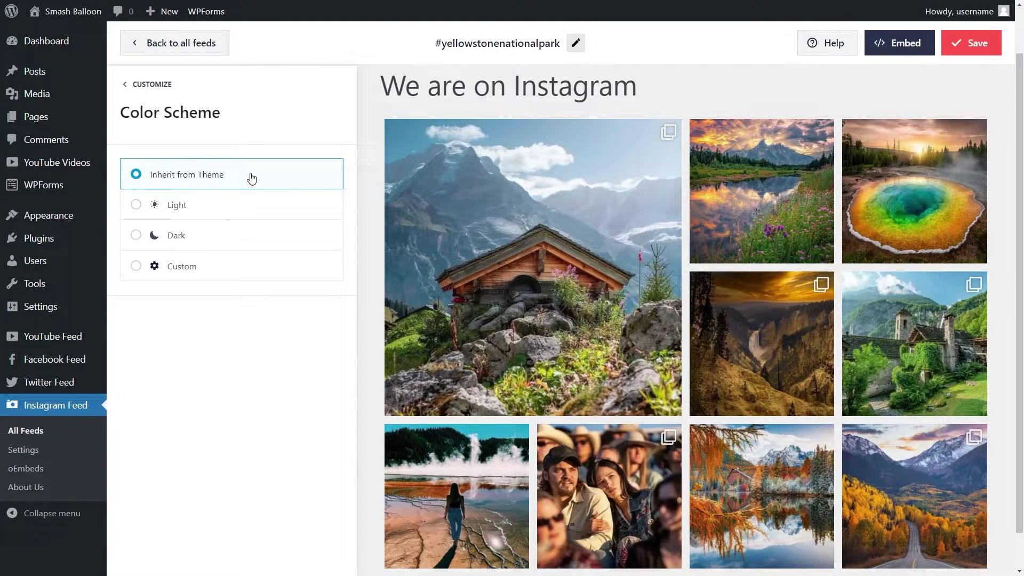
left_click(228, 207)
left_click(225, 239)
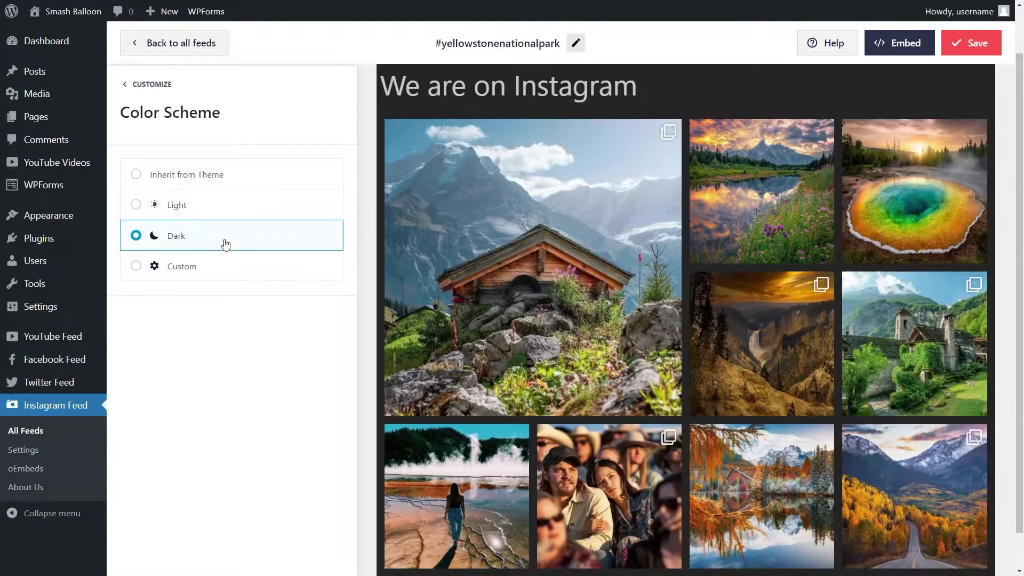
left_click(225, 272)
Step: Try blue and purple backgrounds, then set the scheme to Inherit from Theme
left_click(279, 341)
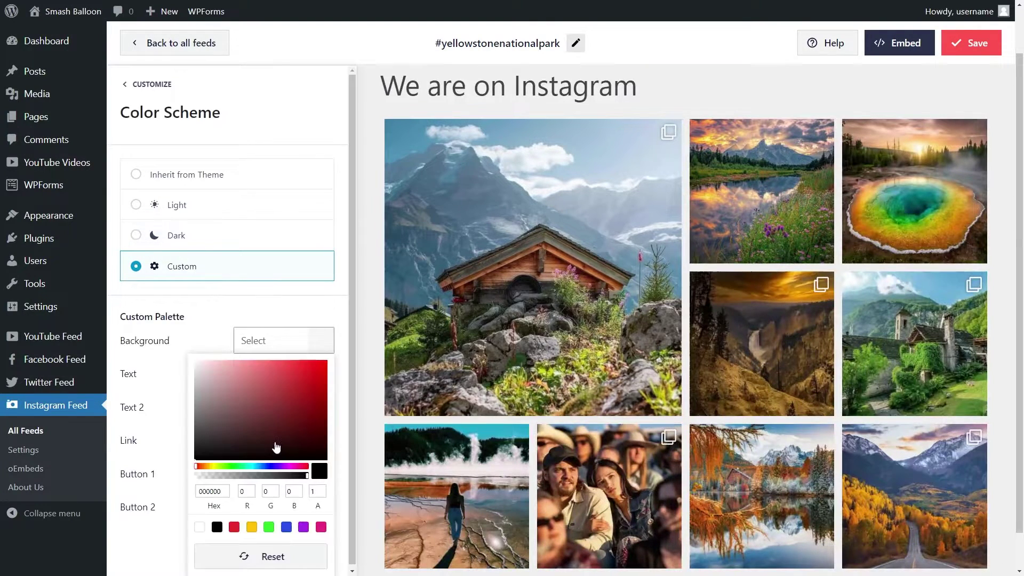
left_click(287, 527)
left_click(304, 527)
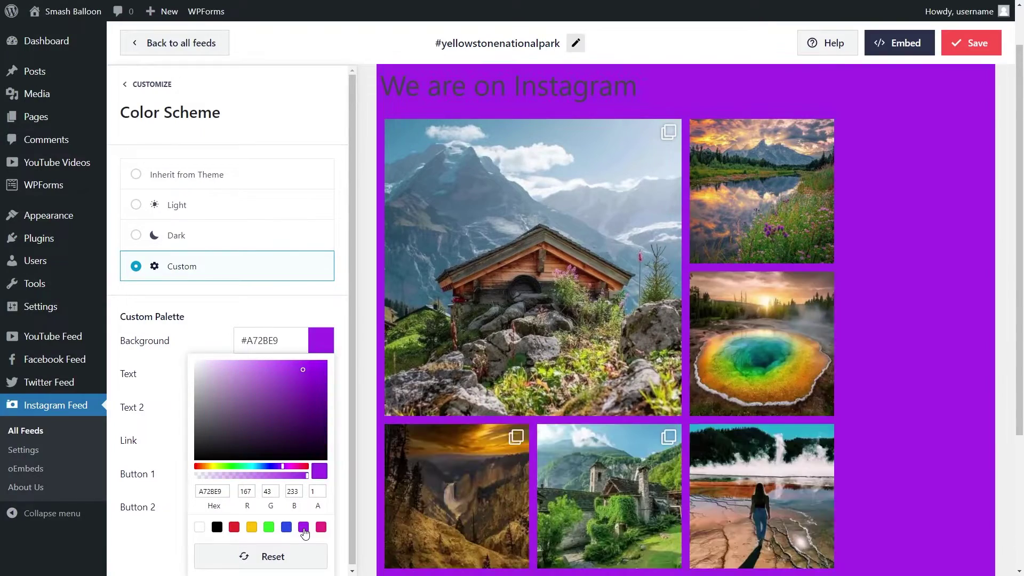
left_click(340, 174)
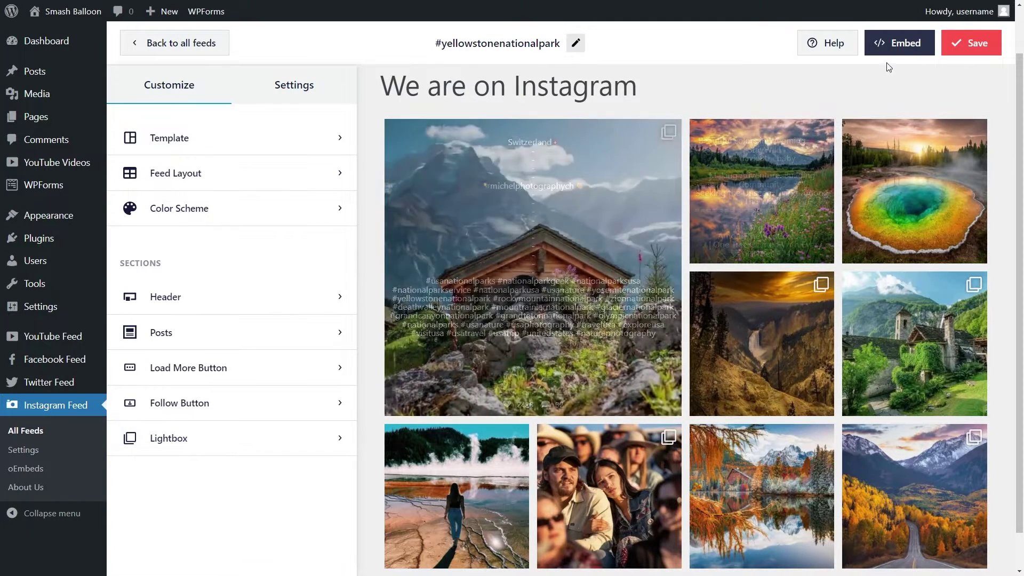
Step: Copy the [instagram-feed feed=5] shortcode and add it to the Instagram page
left_click(902, 53)
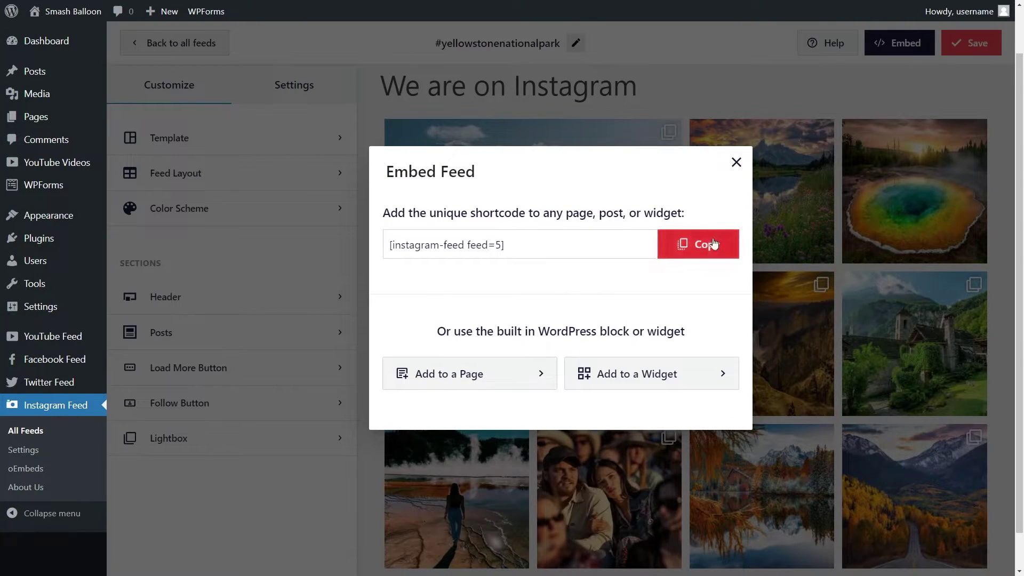
left_click(698, 254)
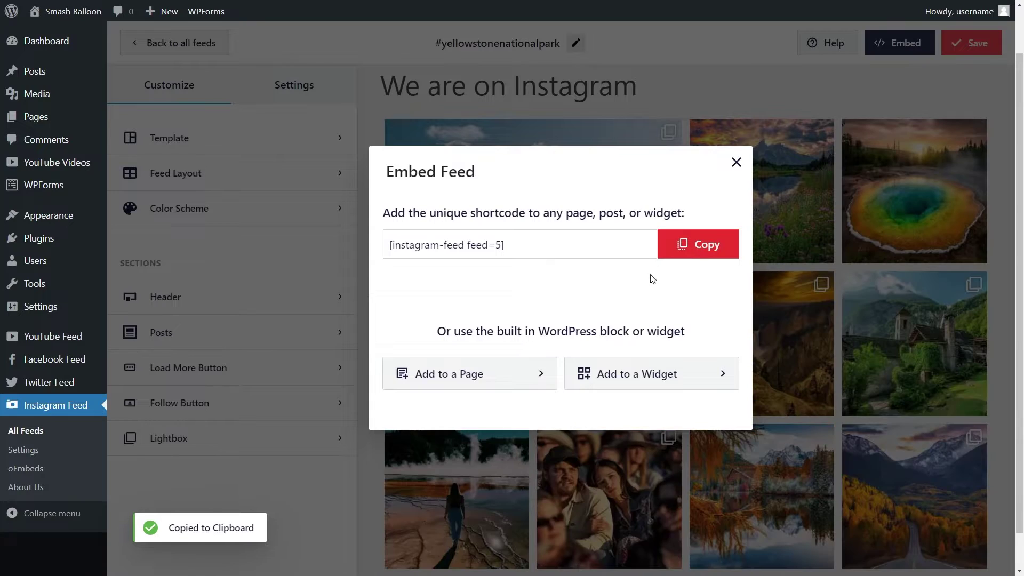
left_click(486, 375)
left_click(484, 370)
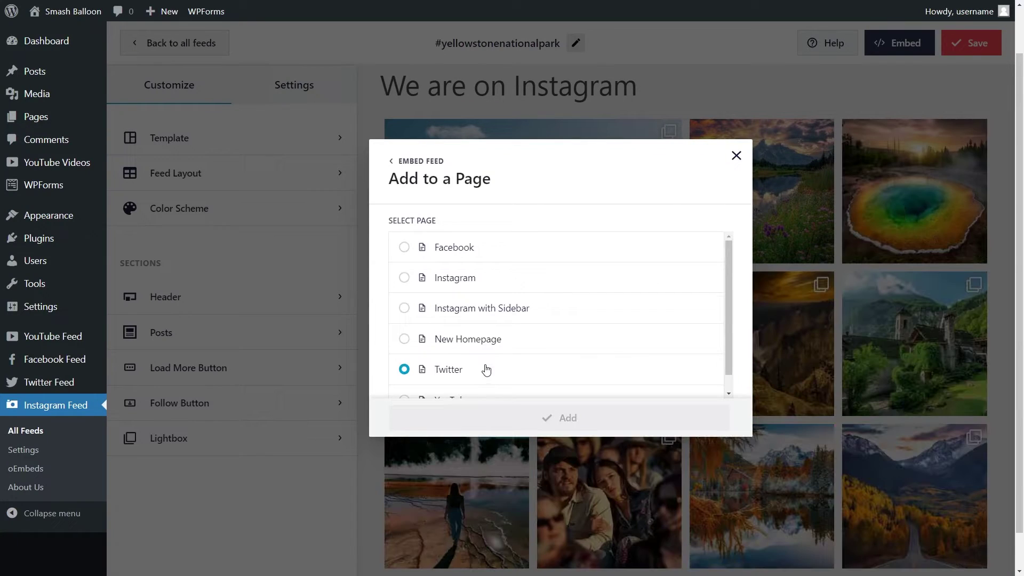
key("Up")
key("Up")
key("Up")
left_click(489, 282)
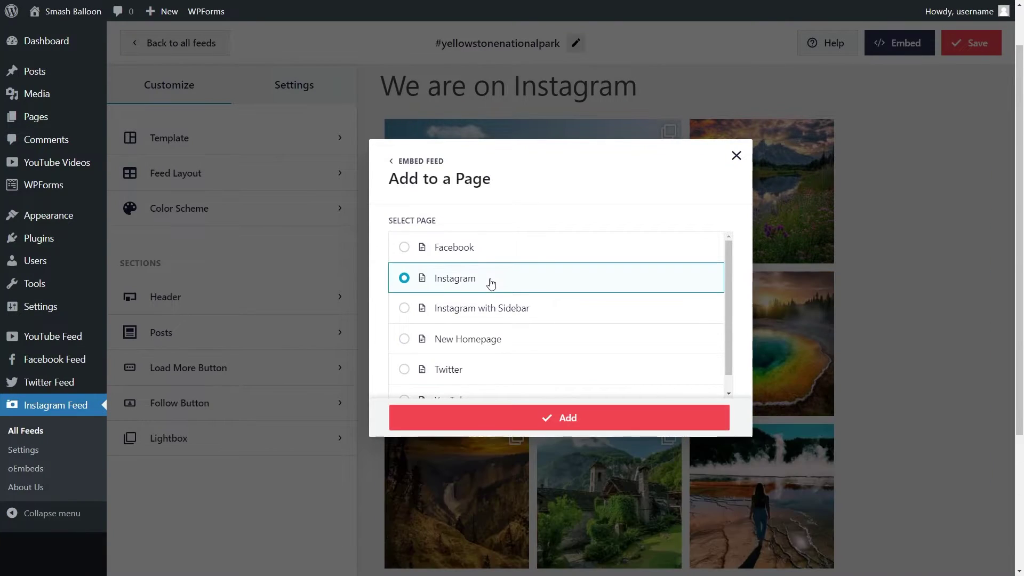
left_click(554, 418)
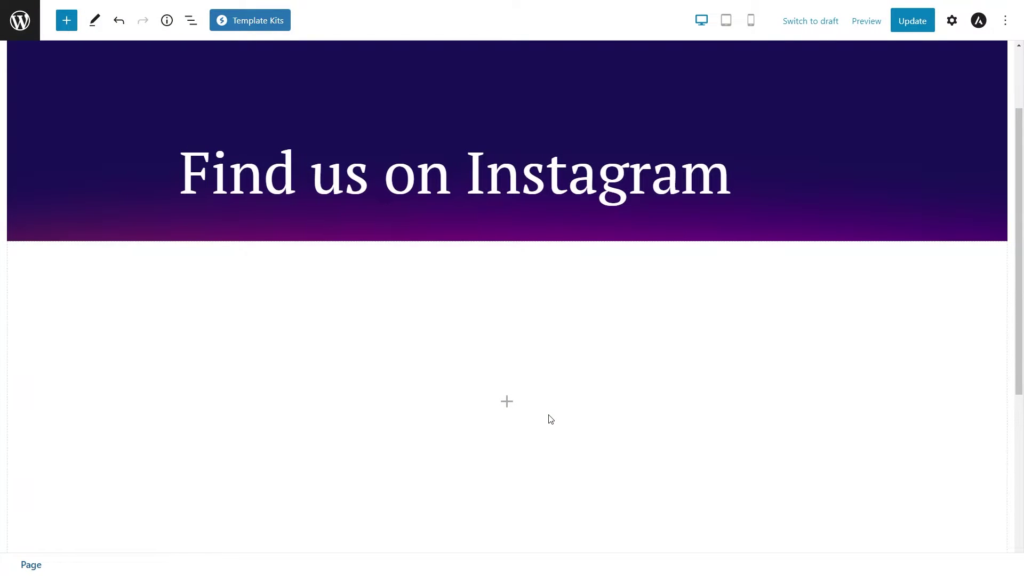
Step: Insert a Shortcode block holding the pasted [instagram-feed feed=5] and update the page
left_click(511, 404)
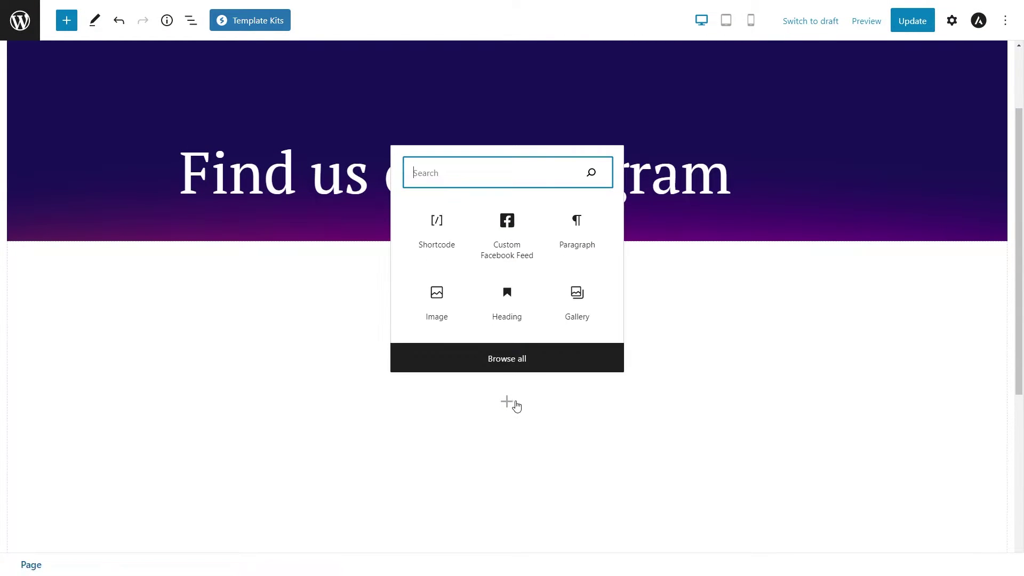
left_click(451, 236)
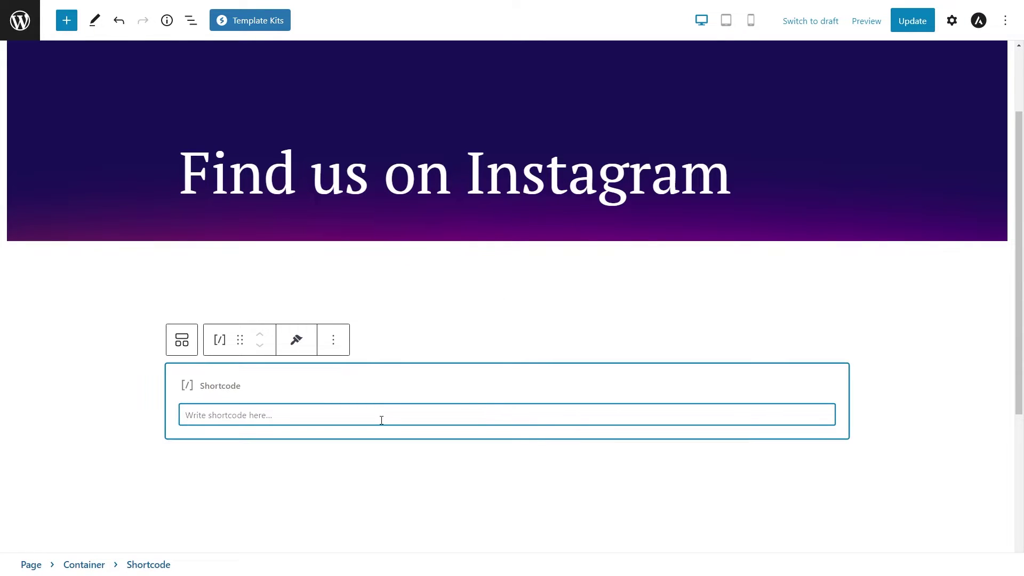
key("ctrl+v")
left_click(375, 446)
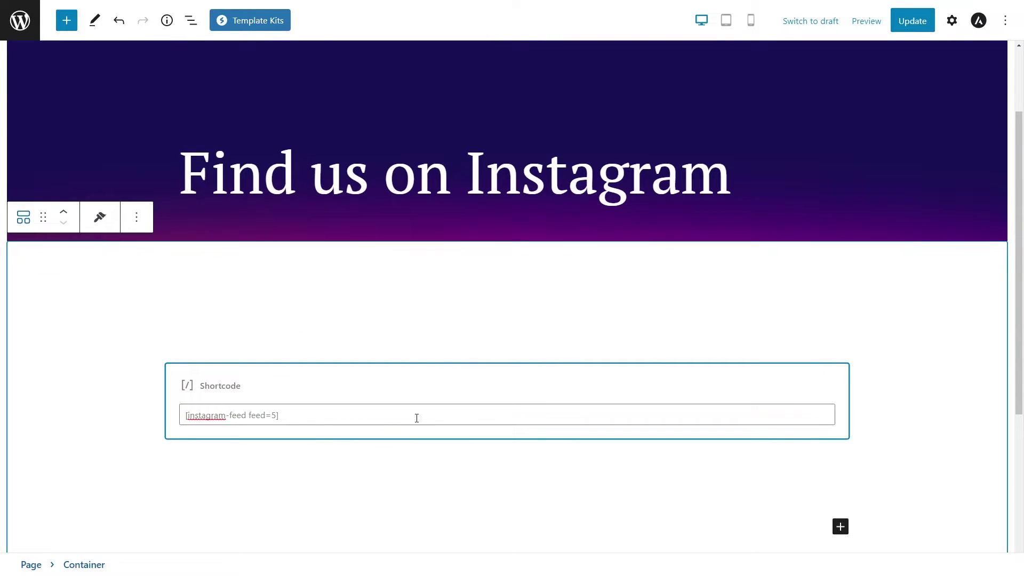
left_click(917, 24)
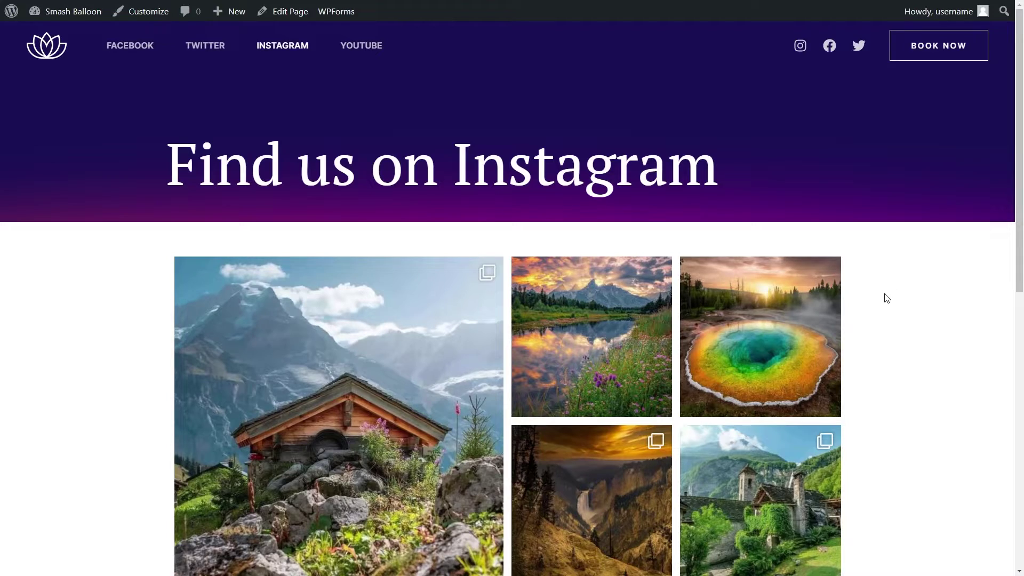
Step: Scroll the live Instagram page, load more photos, and browse the added rows
scroll(875, 320, "down", 2)
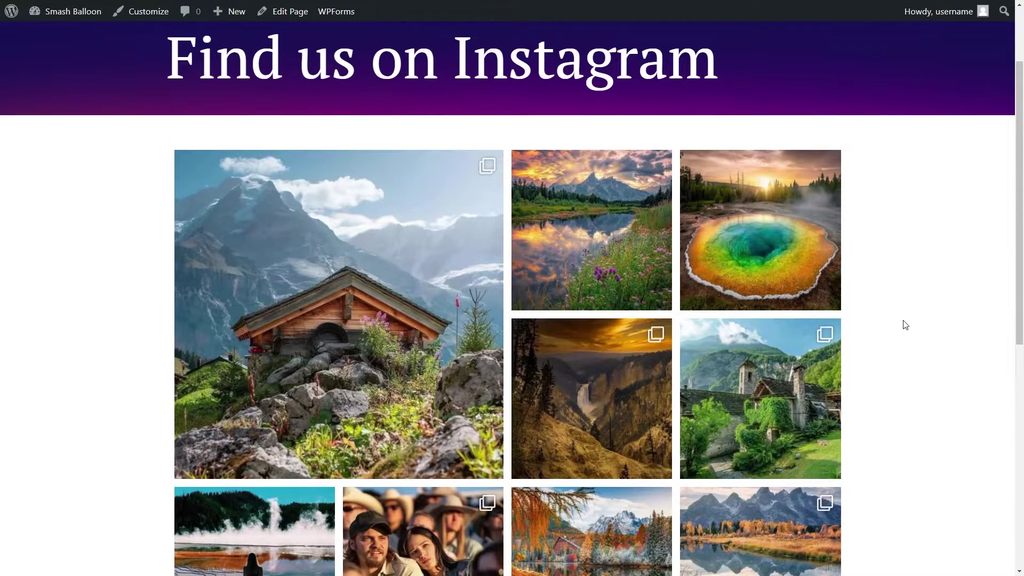
scroll(904, 322, "down", 2)
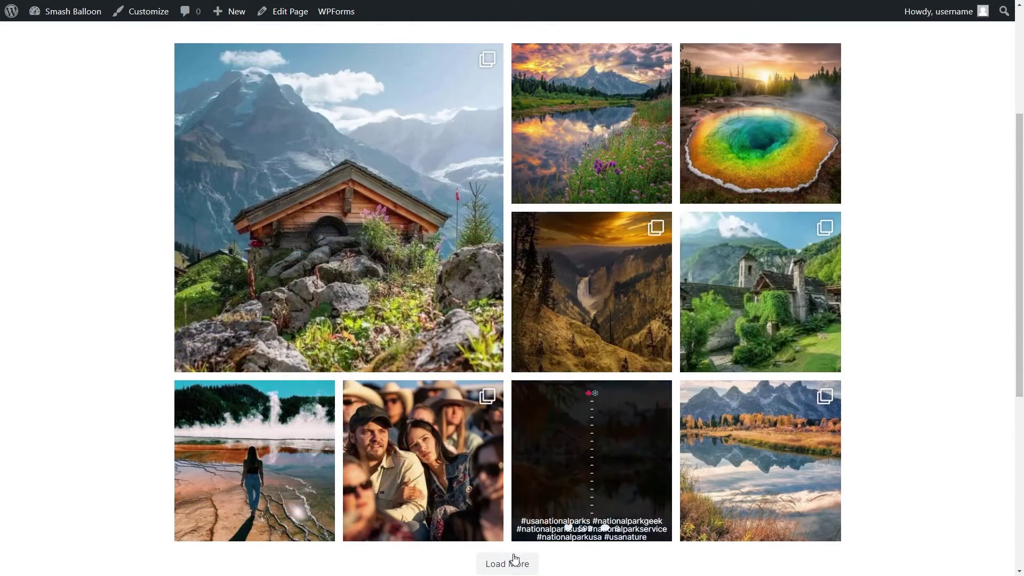
left_click(515, 563)
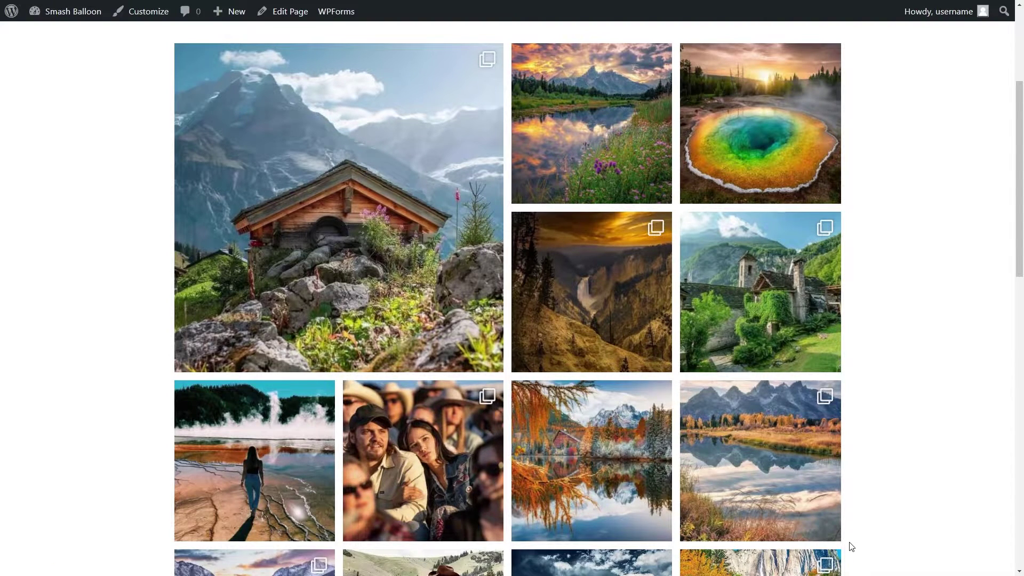
scroll(852, 547, "down", 6)
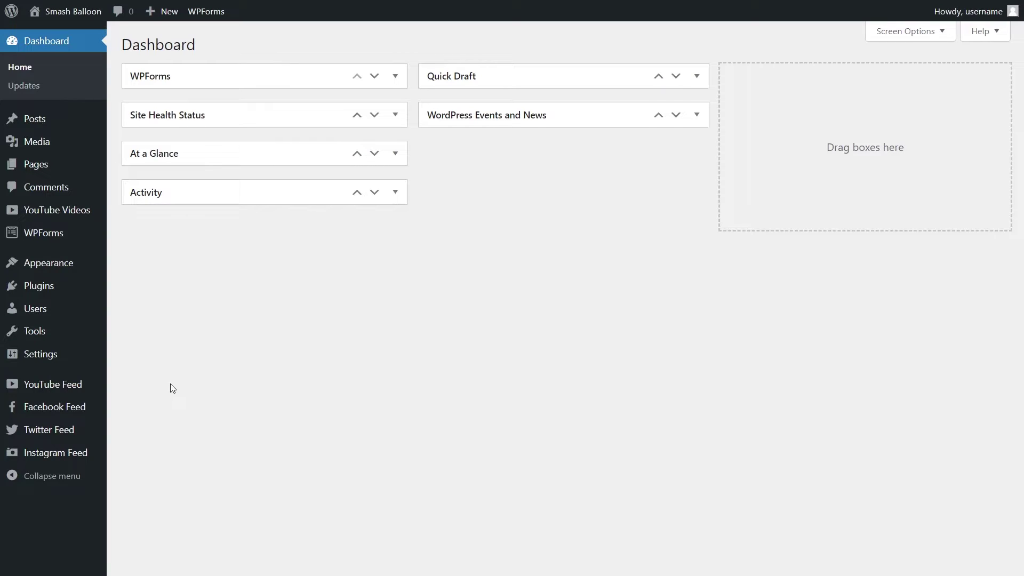
Step: Start a new YouTube feed from All Feeds with Channel as its type
mouse_move(85, 388)
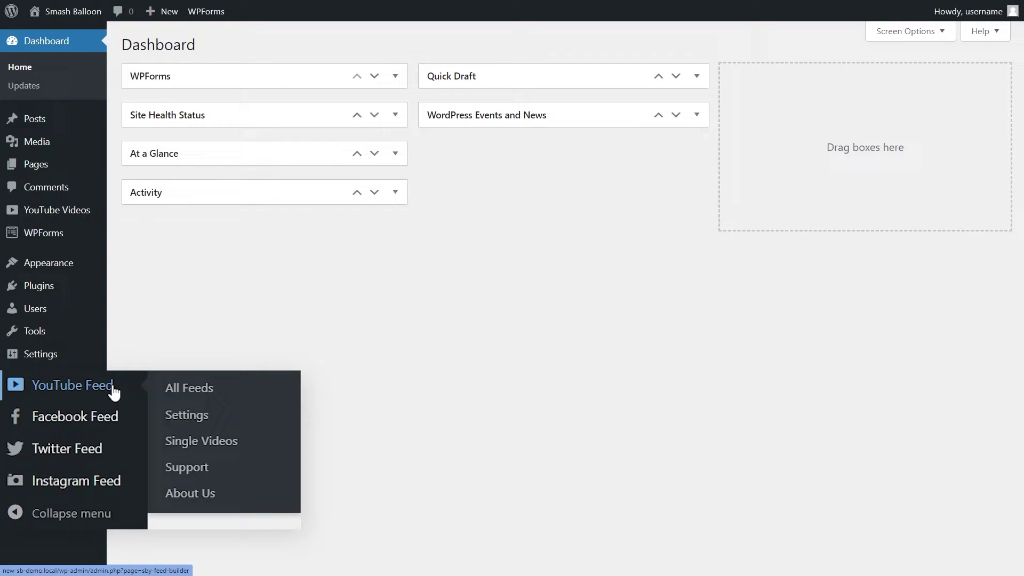
left_click(178, 391)
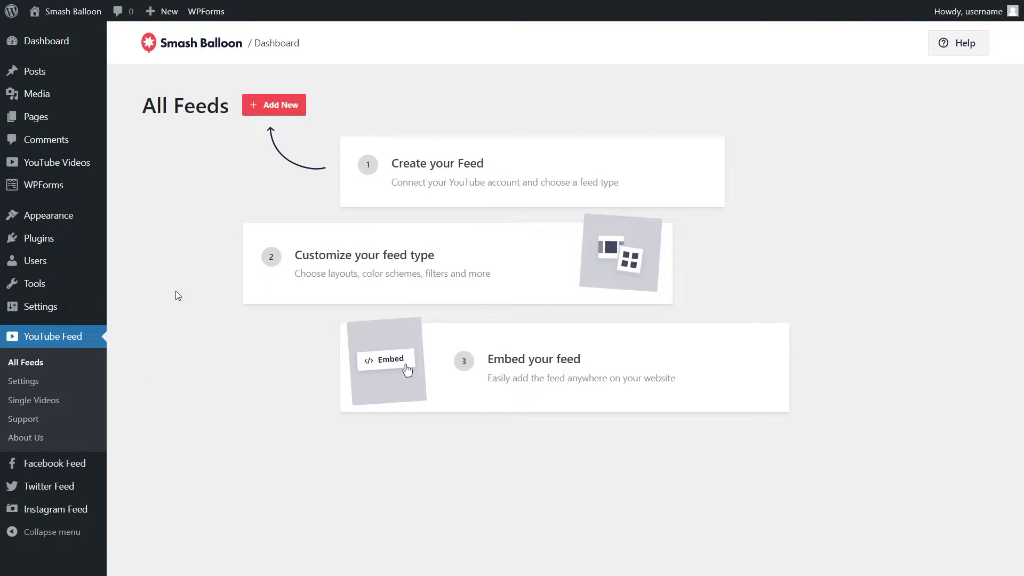
left_click(259, 109)
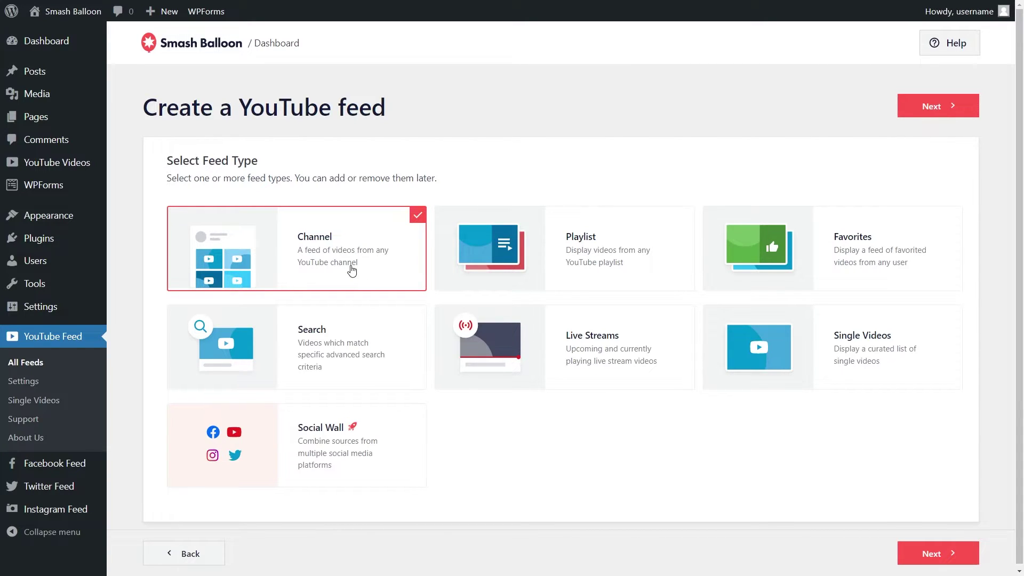
left_click(919, 112)
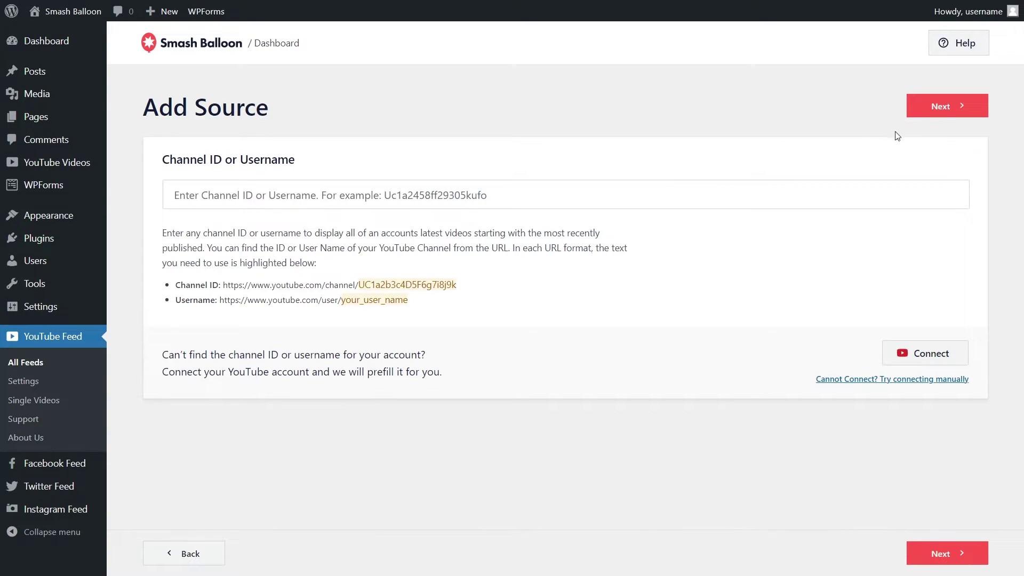
Step: Paste the channel ID into the Channel ID field and continue
right_click(427, 194)
left_click(482, 283)
key("ctrl+v")
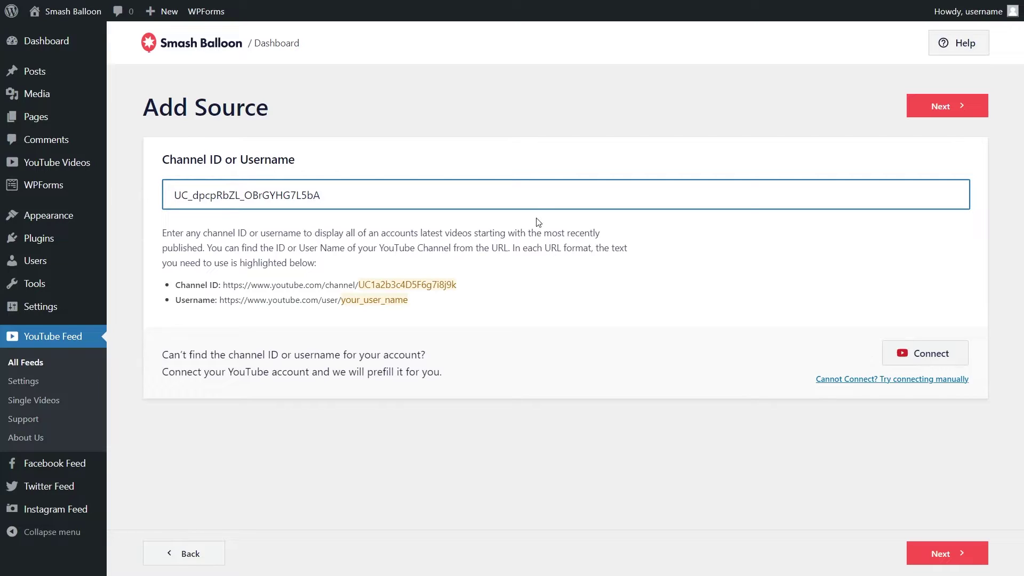
left_click(923, 115)
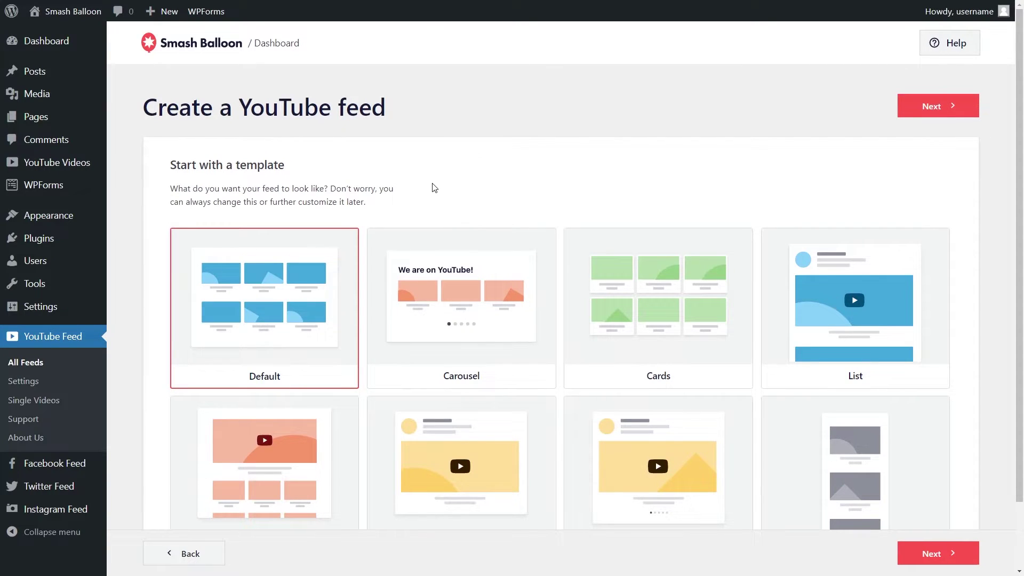
Step: Choose the Carousel template and create the YouTube channel feed
scroll(350, 256, "down", 1)
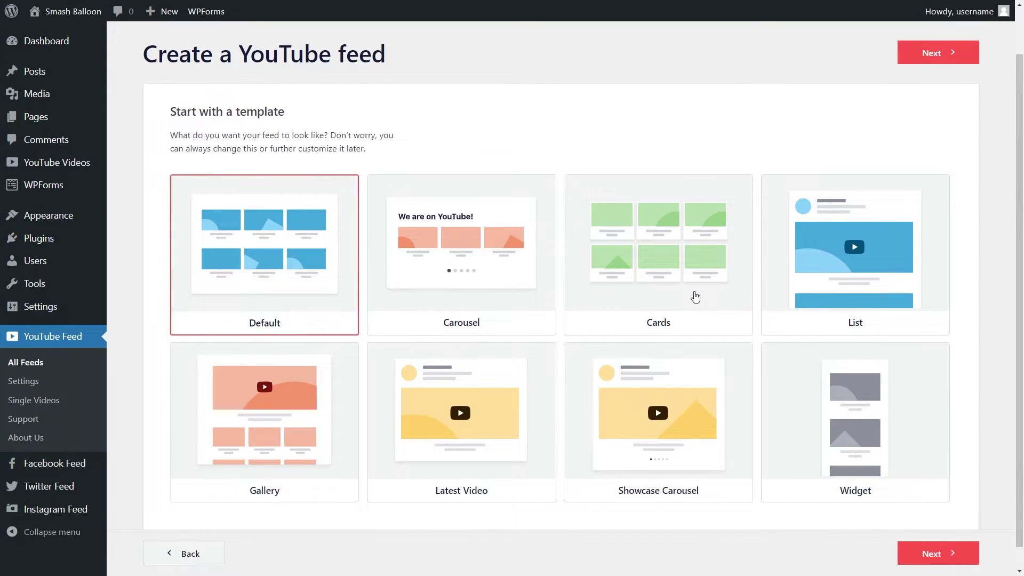
scroll(373, 413, "down", 1)
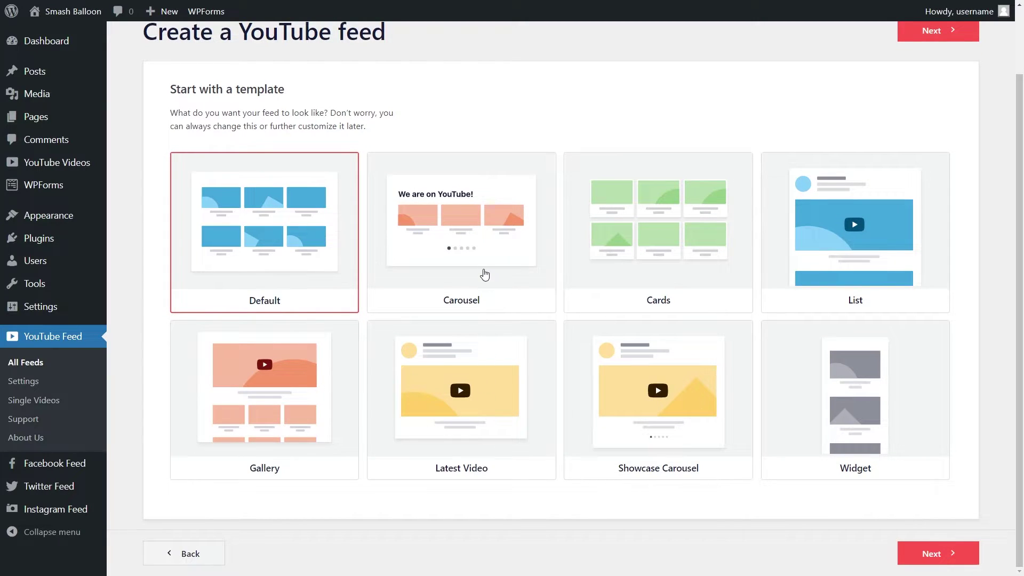
left_click(485, 274)
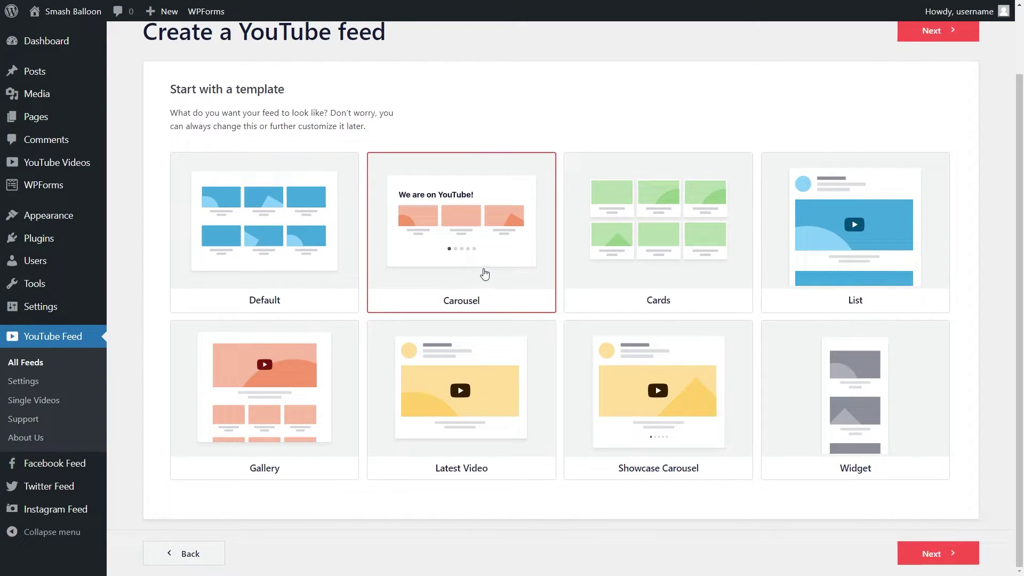
left_click(929, 37)
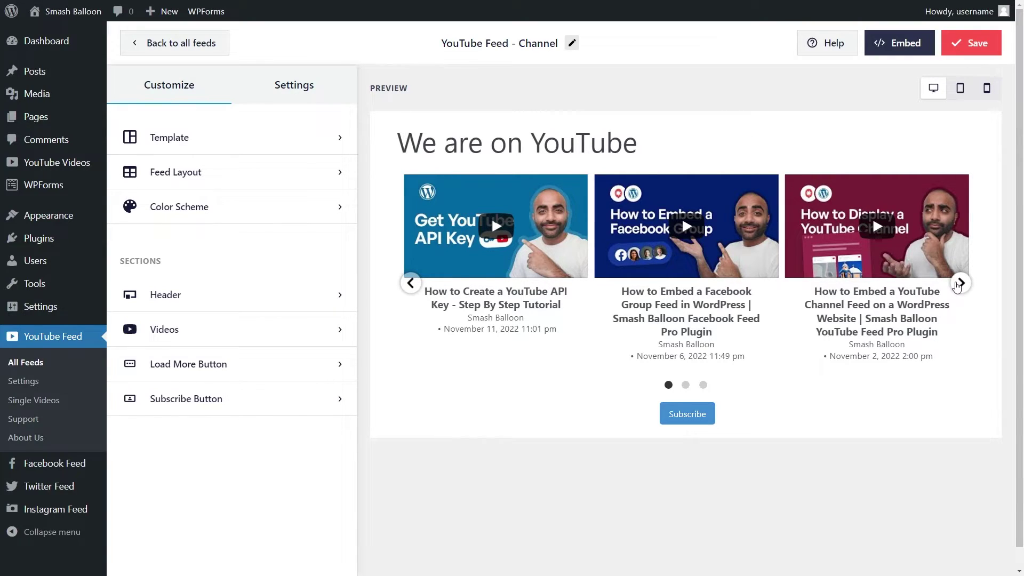
Step: Advance the carousel preview to show later videos
left_click(961, 284)
left_click(960, 283)
left_click(960, 283)
left_click(960, 283)
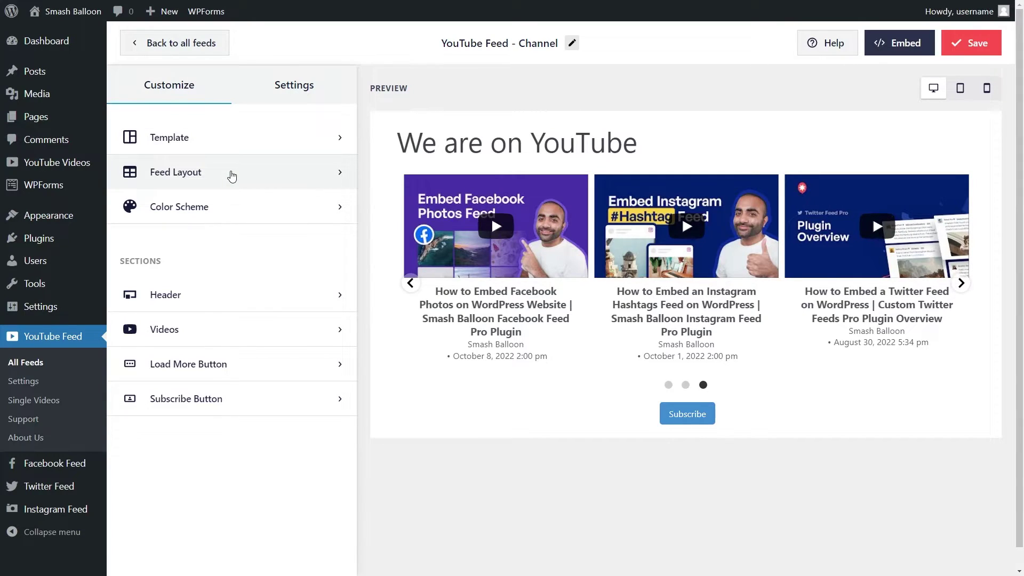
Step: Try the Grid, Gallery and List layouts, then choose Carousel and review its 3-column, 9-video settings
left_click(208, 172)
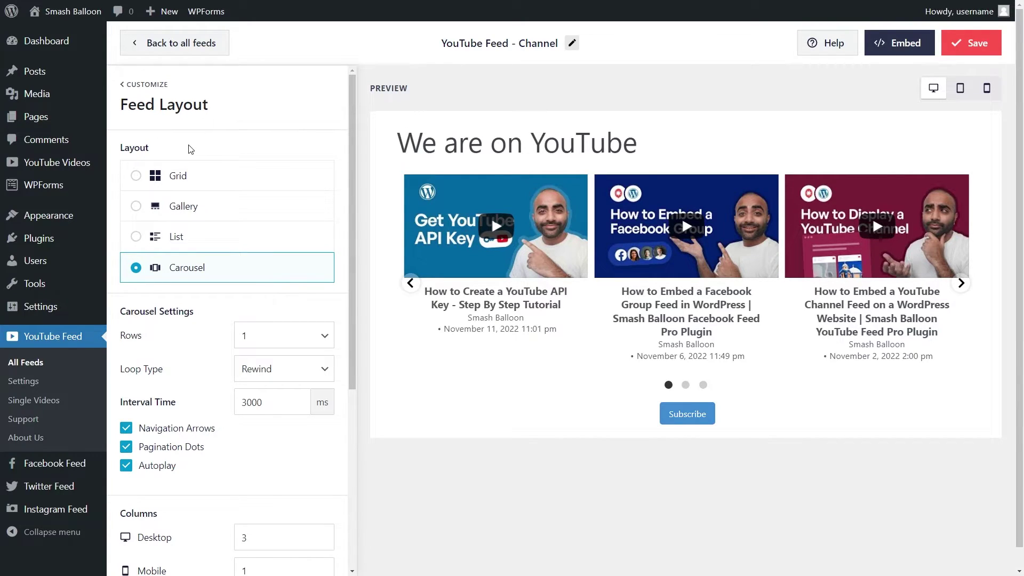
left_click(205, 176)
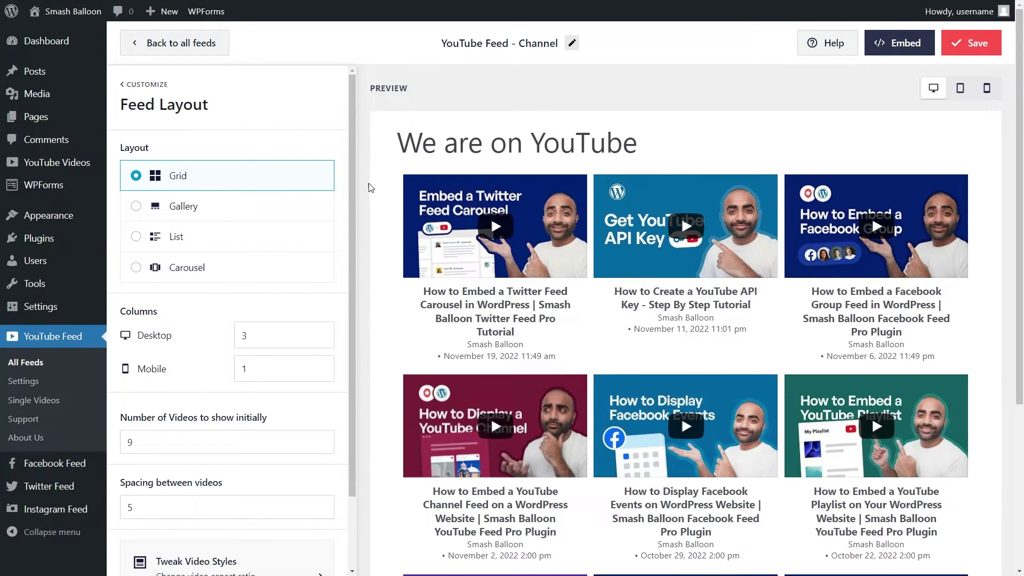
left_click(272, 205)
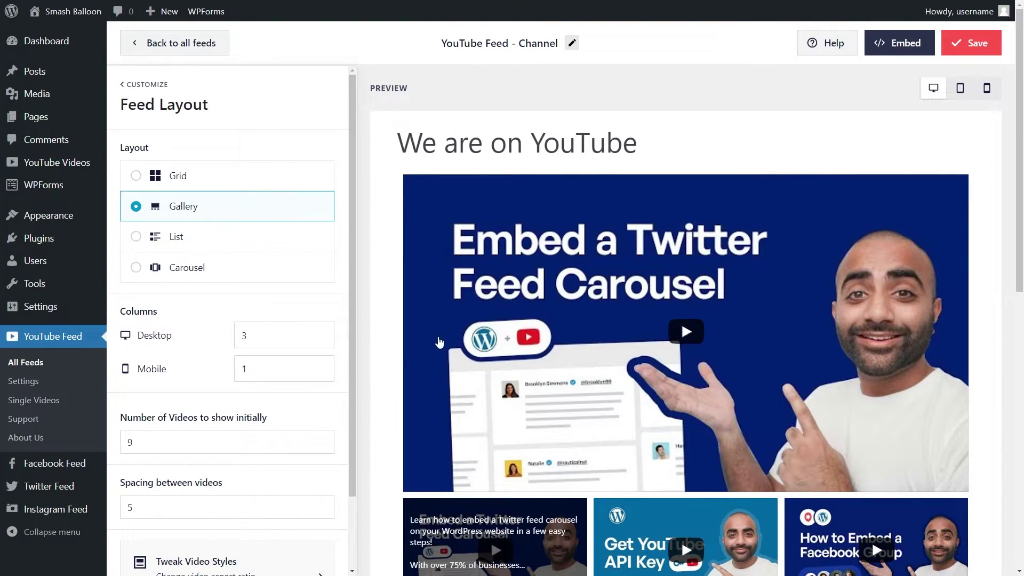
scroll(385, 355, "down", 2)
scroll(404, 423, "down", 1)
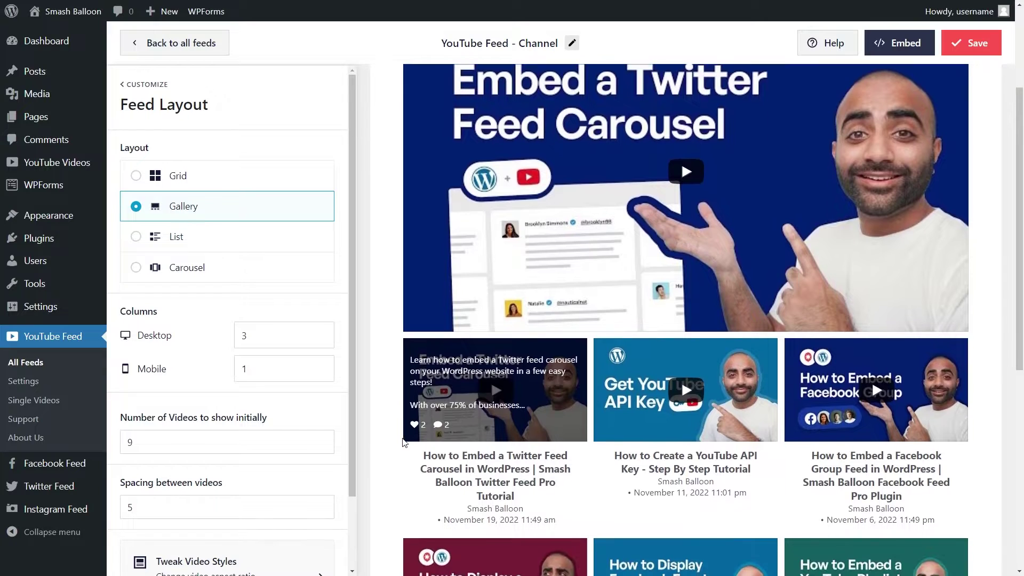
left_click(260, 234)
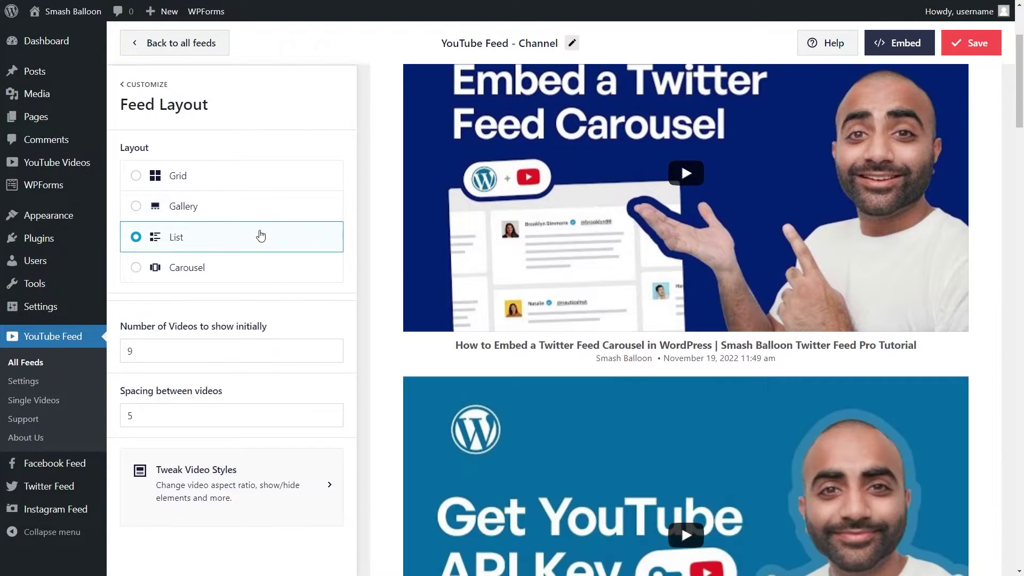
scroll(398, 247, "up", 3)
scroll(397, 256, "down", 15)
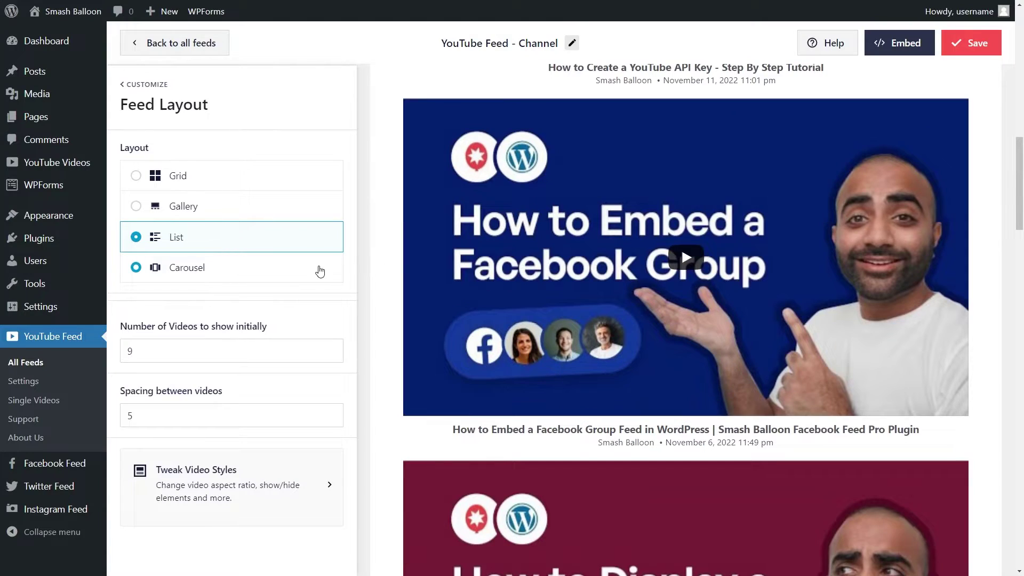
left_click(319, 269)
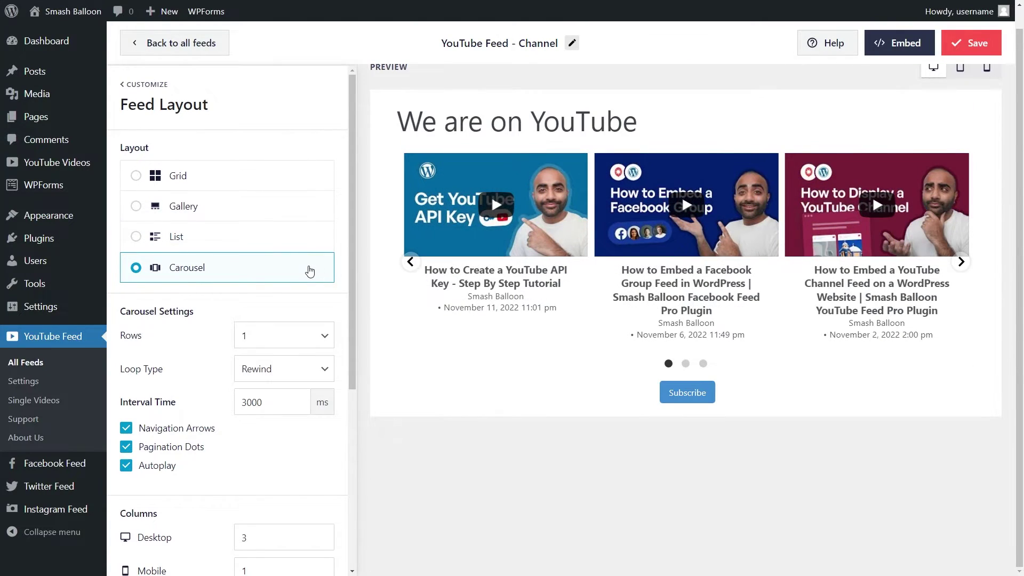
scroll(307, 420, "down", 2)
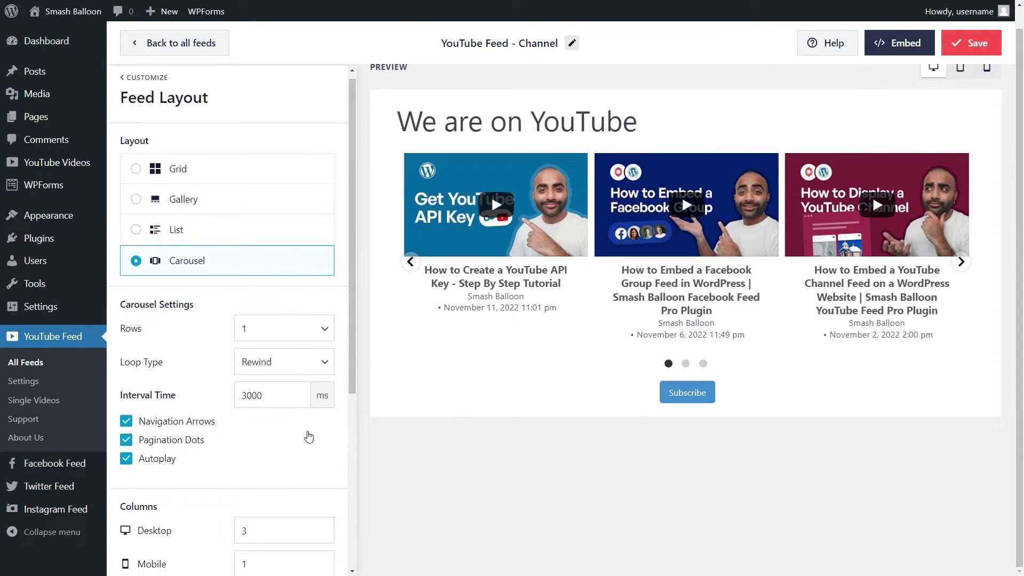
scroll(306, 420, "down", 1)
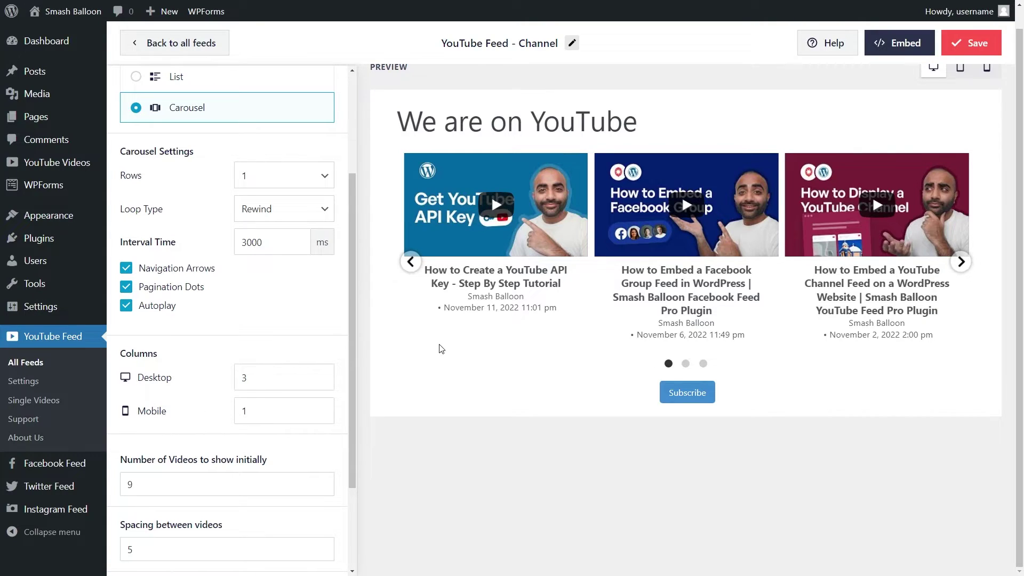
scroll(305, 309, "down", 2)
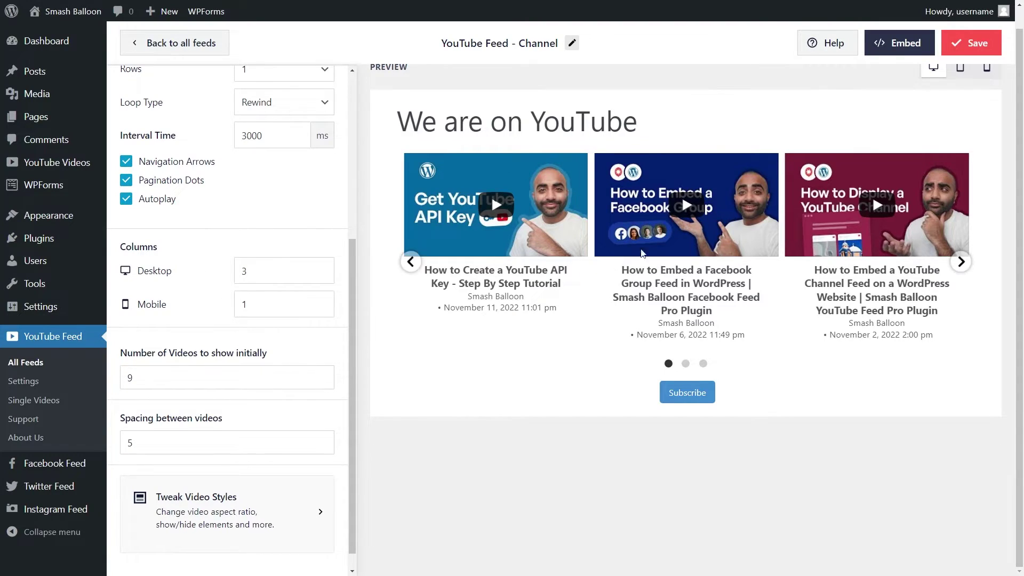
Step: Check the Subscribe Button settings, save the feed, and switch off the 'We are on YouTube' header
left_click(971, 43)
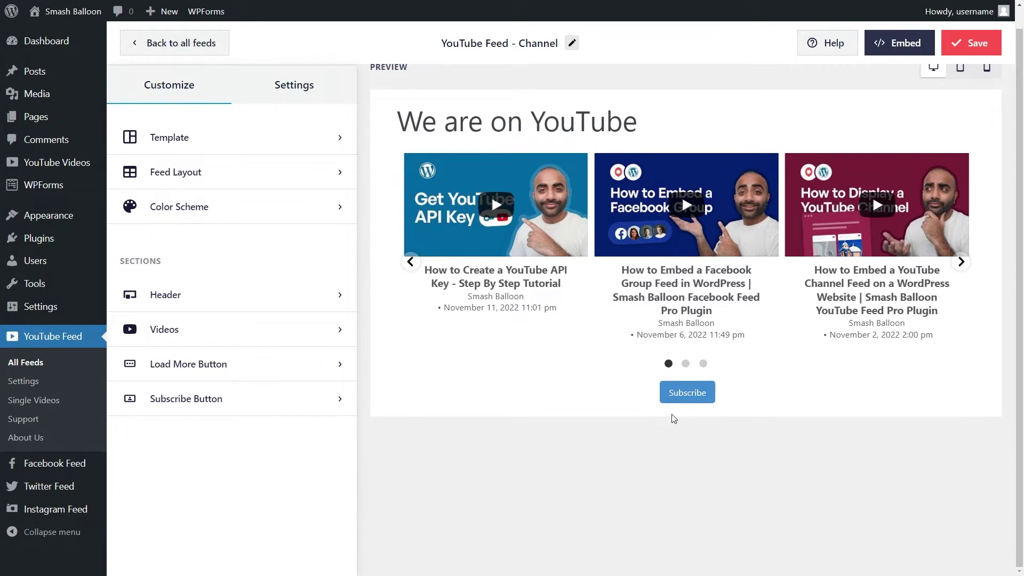
left_click(215, 408)
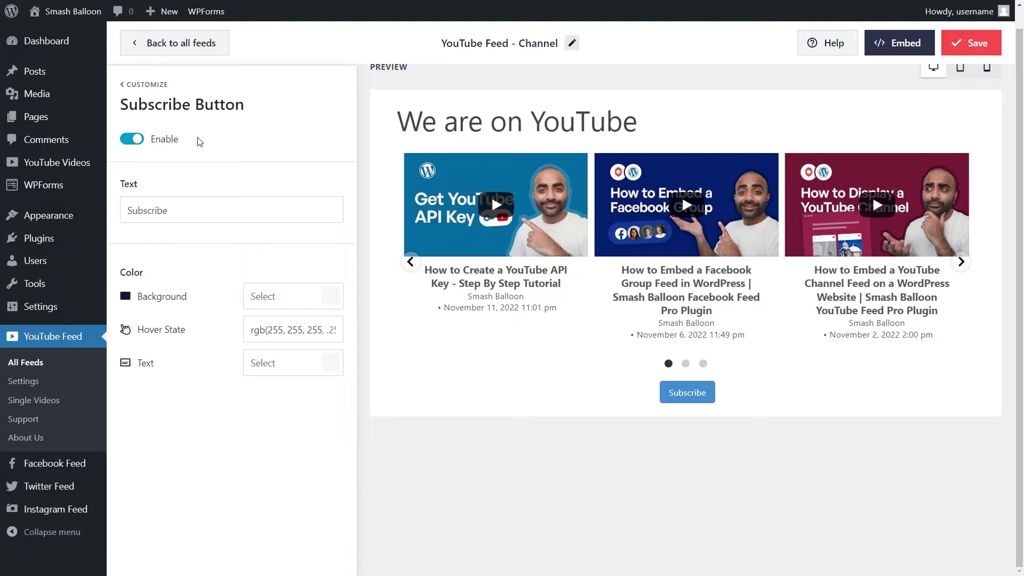
left_click(955, 45)
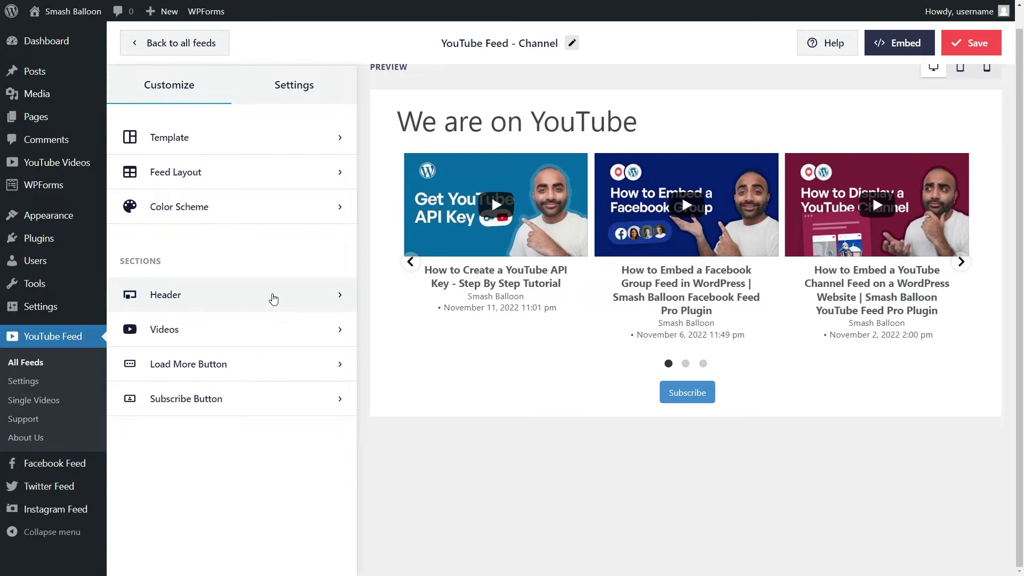
left_click(276, 296)
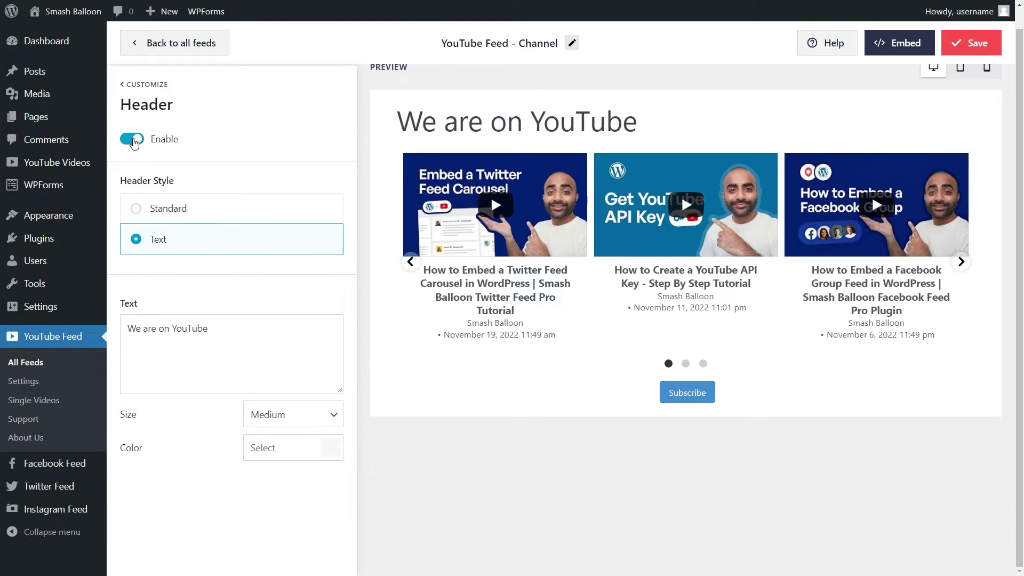
left_click(133, 140)
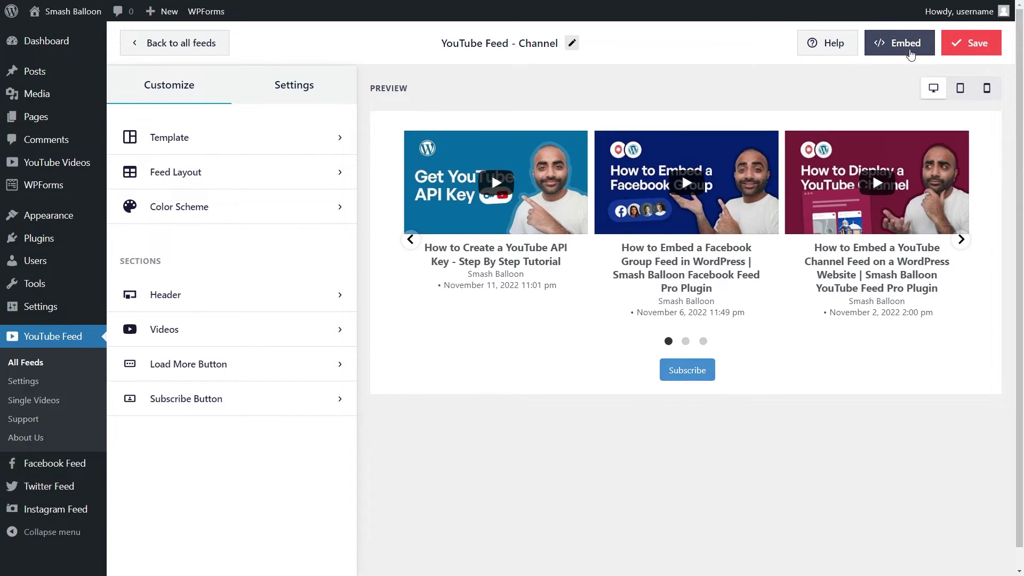
Step: Copy the [youtube-feed feed=3] shortcode and add the feed to the YouTube page
left_click(909, 52)
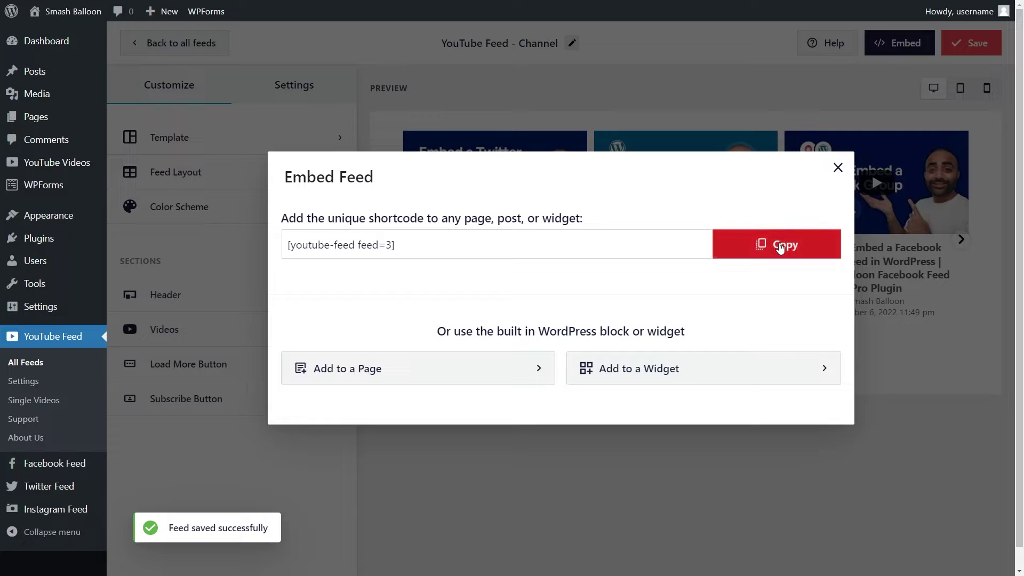
left_click(780, 246)
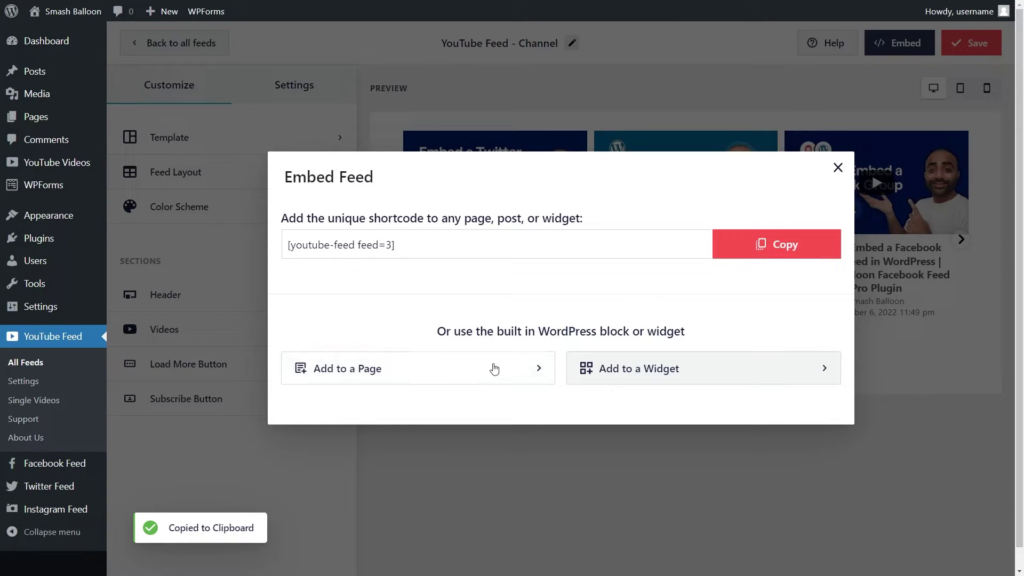
left_click(494, 369)
scroll(480, 373, "down", 2)
left_click(459, 386)
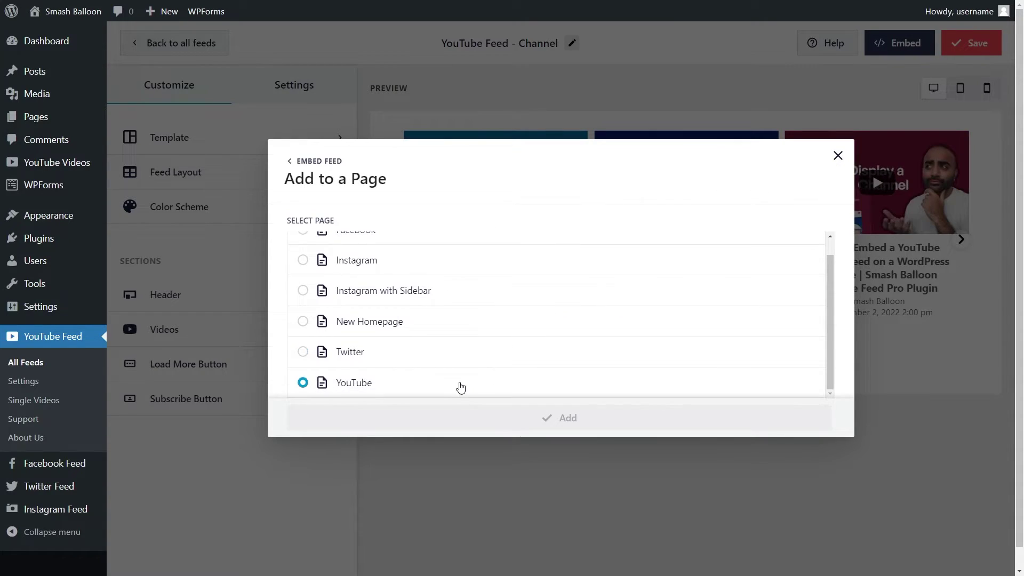
left_click(568, 422)
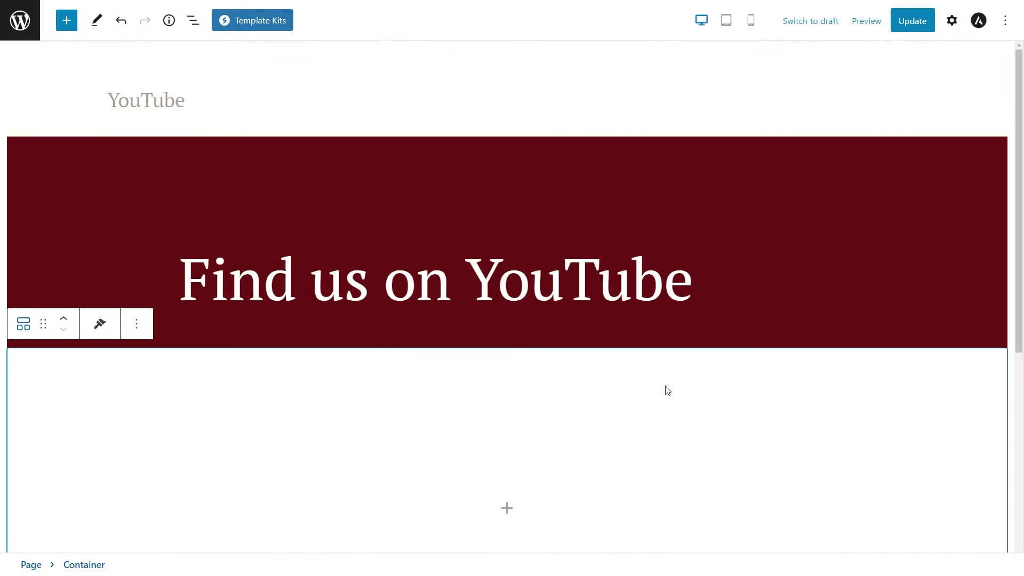
scroll(666, 391, "down", 2)
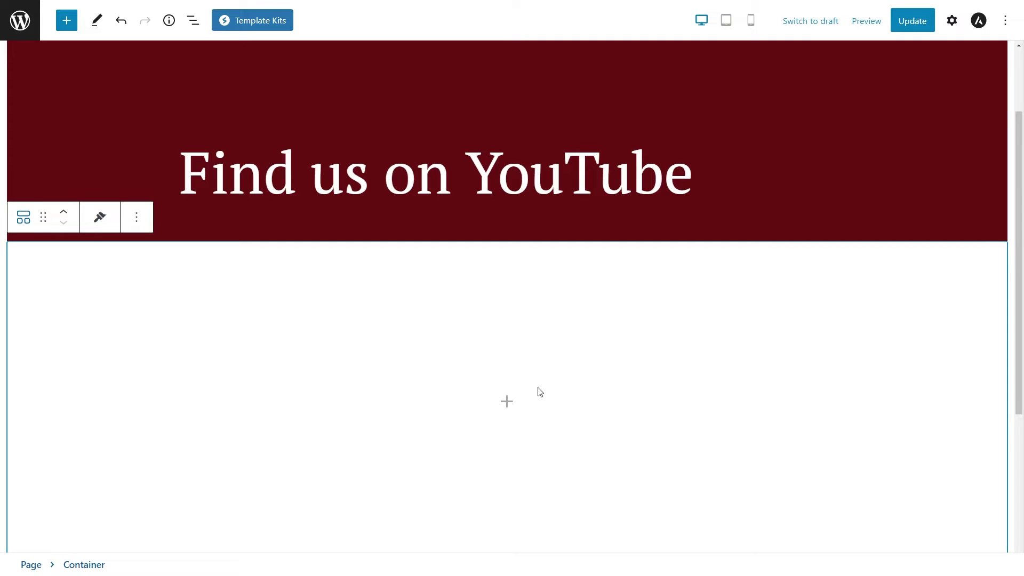
Step: Search 'youtube' and insert the Feeds for YouTube block under 'Find us on YouTube'
left_click(508, 404)
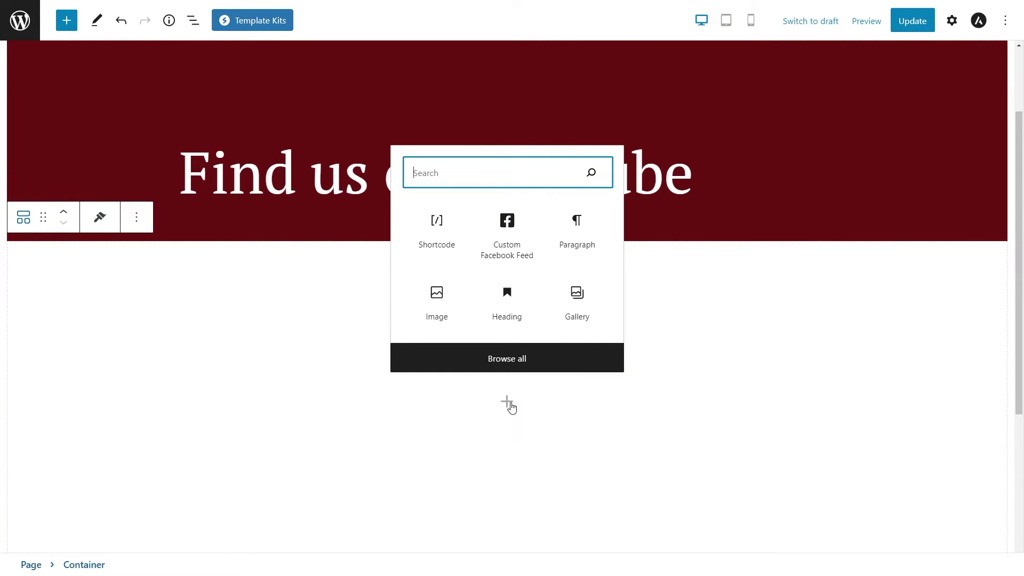
type("youtube")
left_click(578, 309)
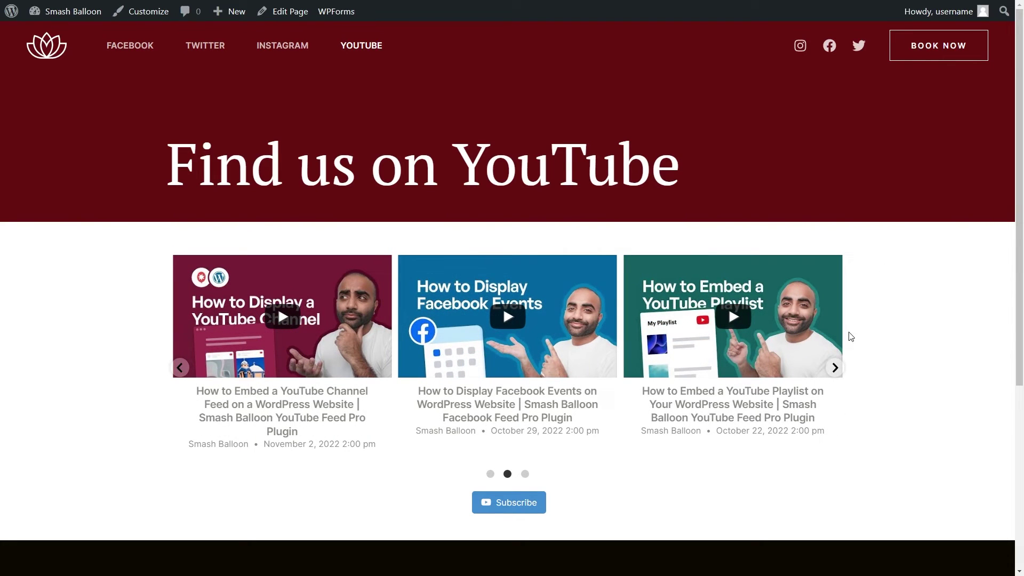
left_click(835, 368)
left_click(836, 368)
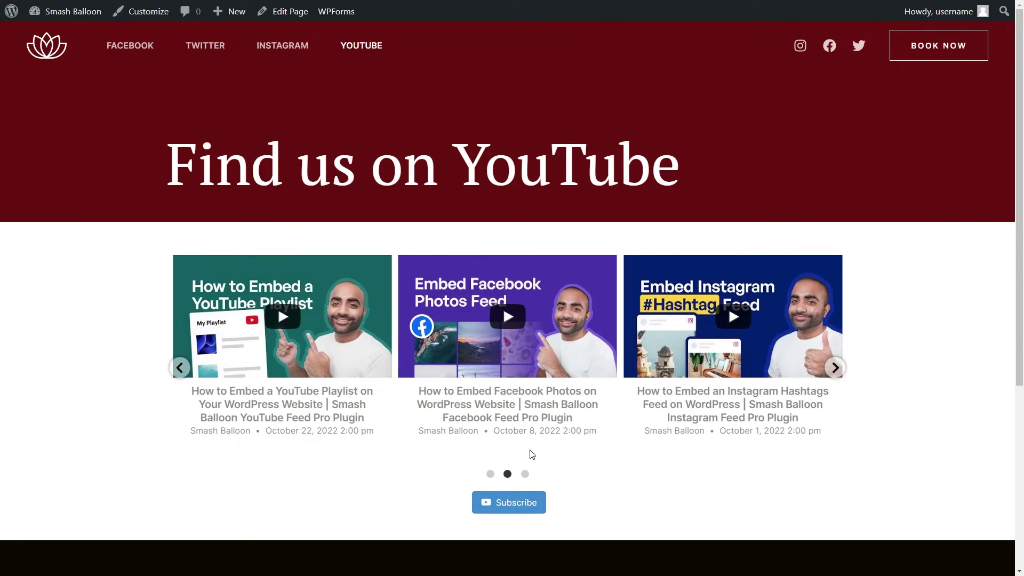
left_click(525, 474)
left_click(490, 474)
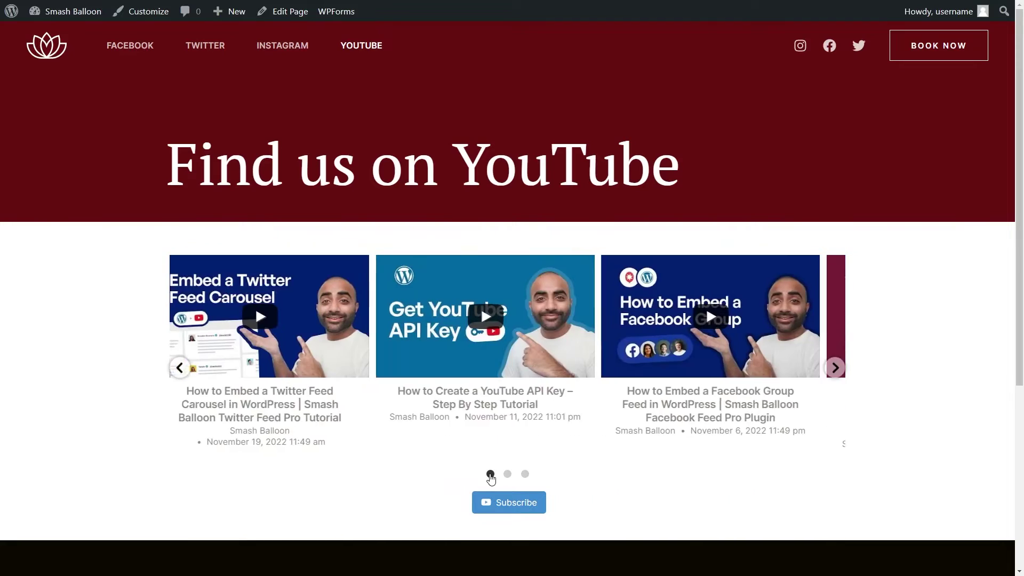
left_click(285, 320)
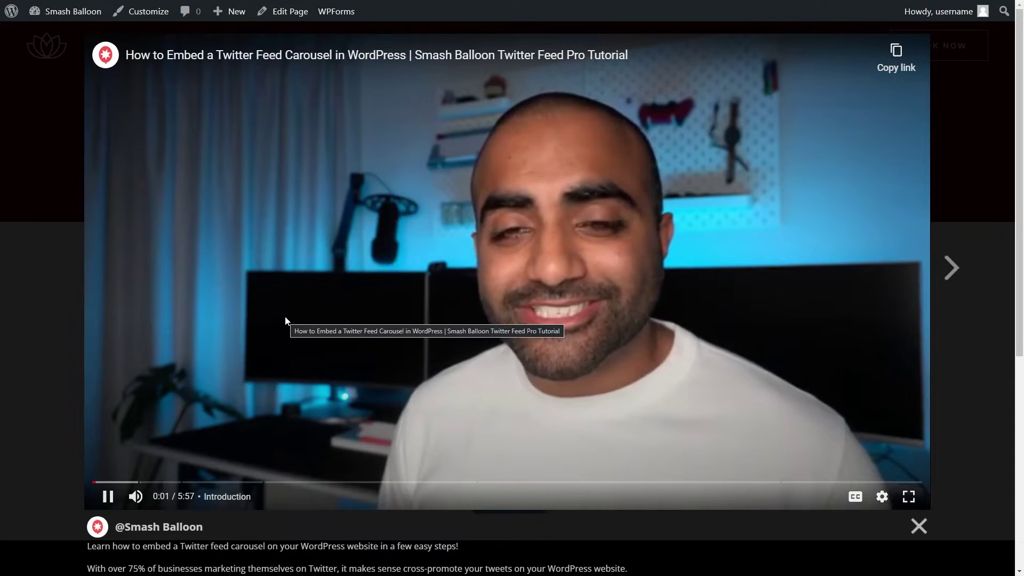
key("Escape")
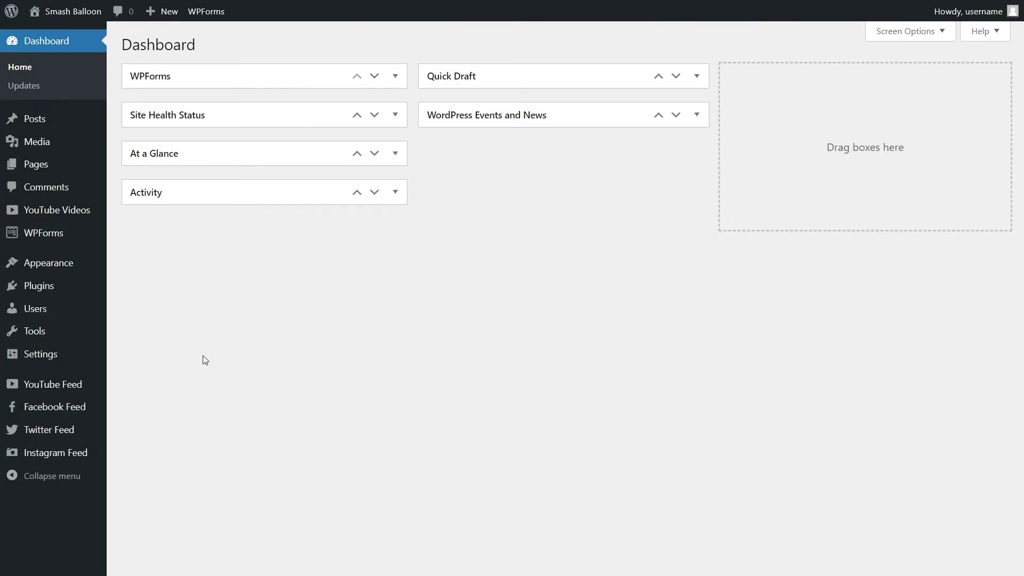
mouse_move(81, 431)
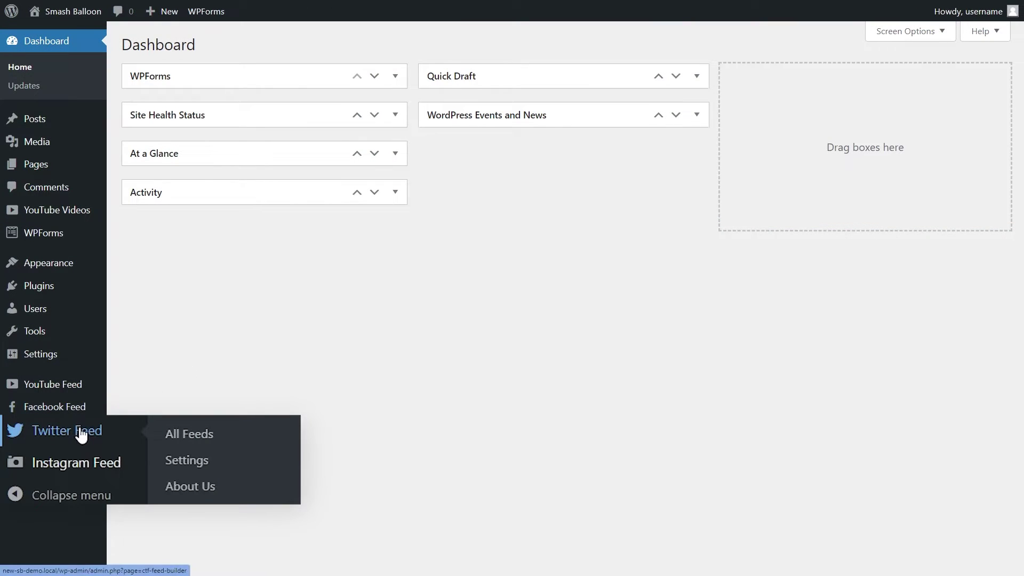
left_click(189, 435)
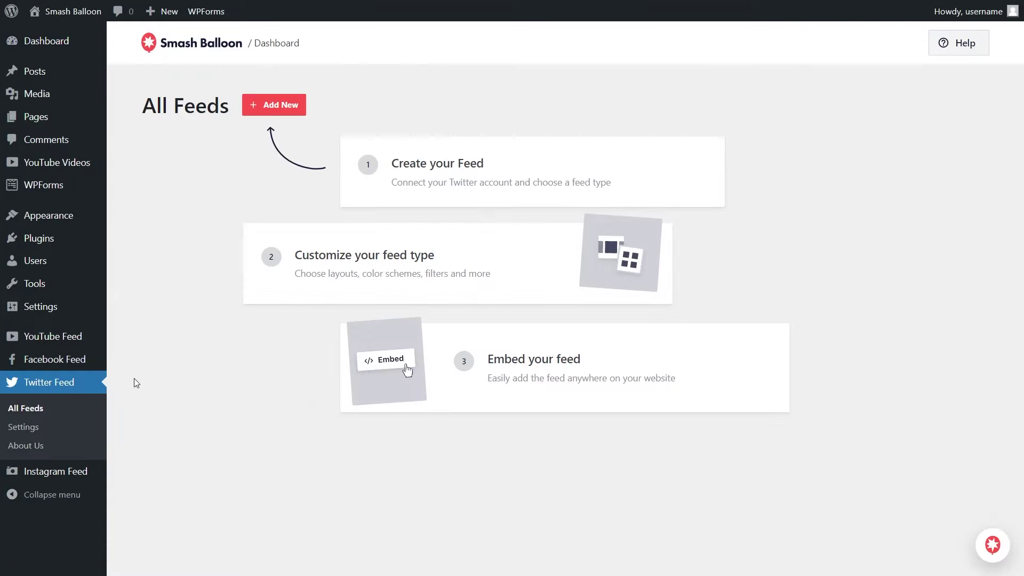
left_click(257, 109)
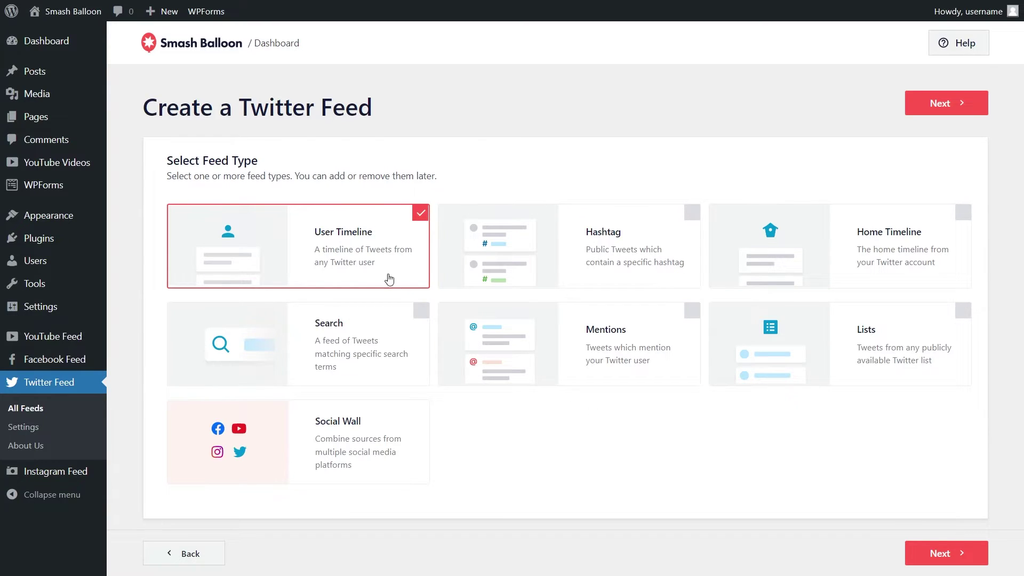
left_click(934, 103)
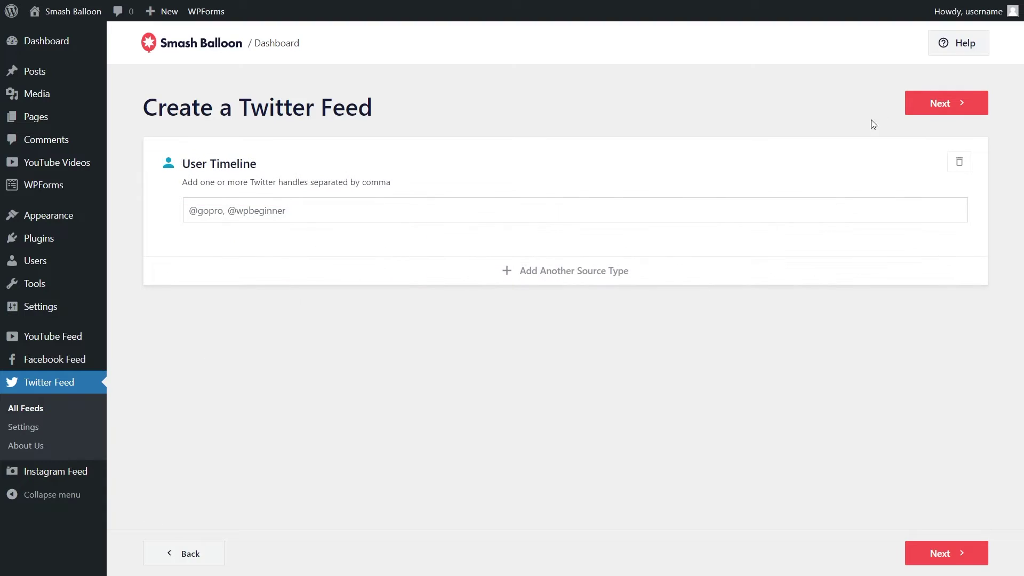
left_click(498, 211)
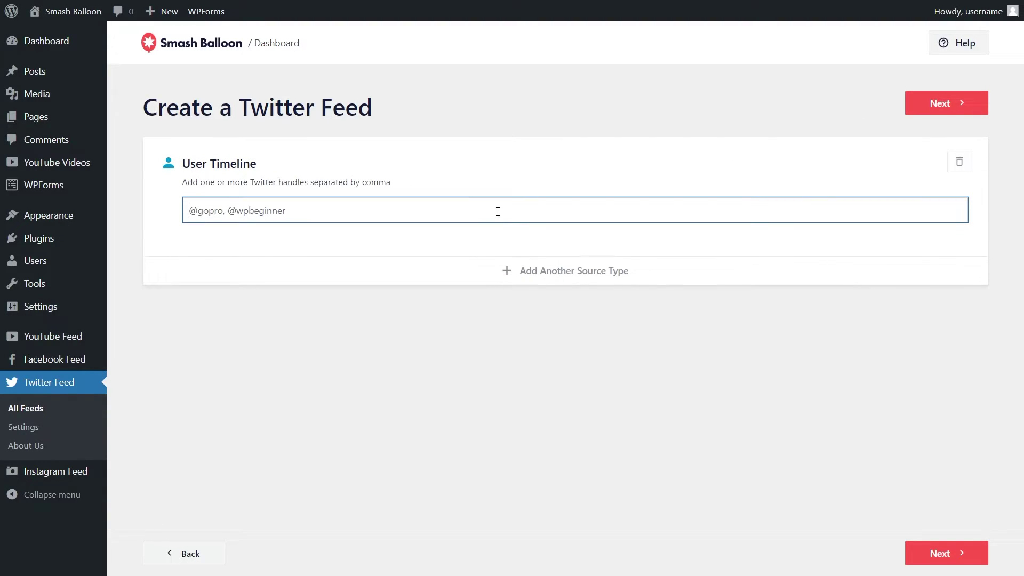
type("@gopro")
left_click(933, 102)
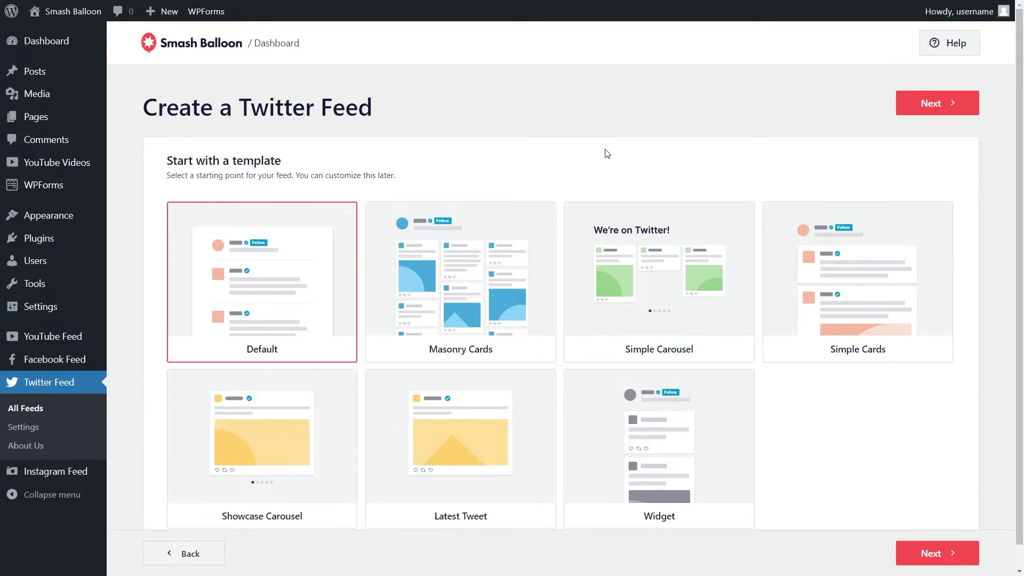
scroll(587, 156, "down", 1)
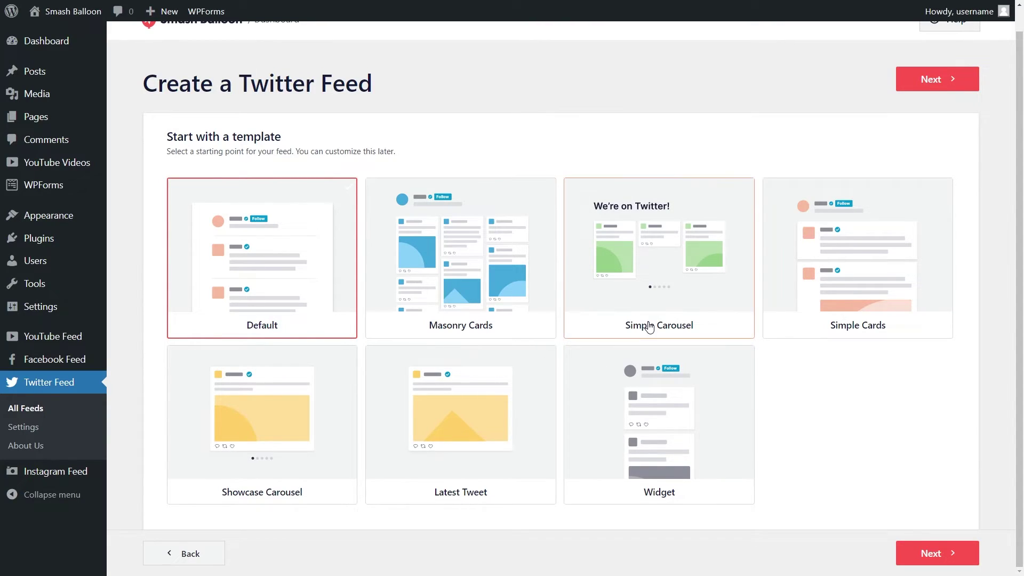
left_click(697, 429)
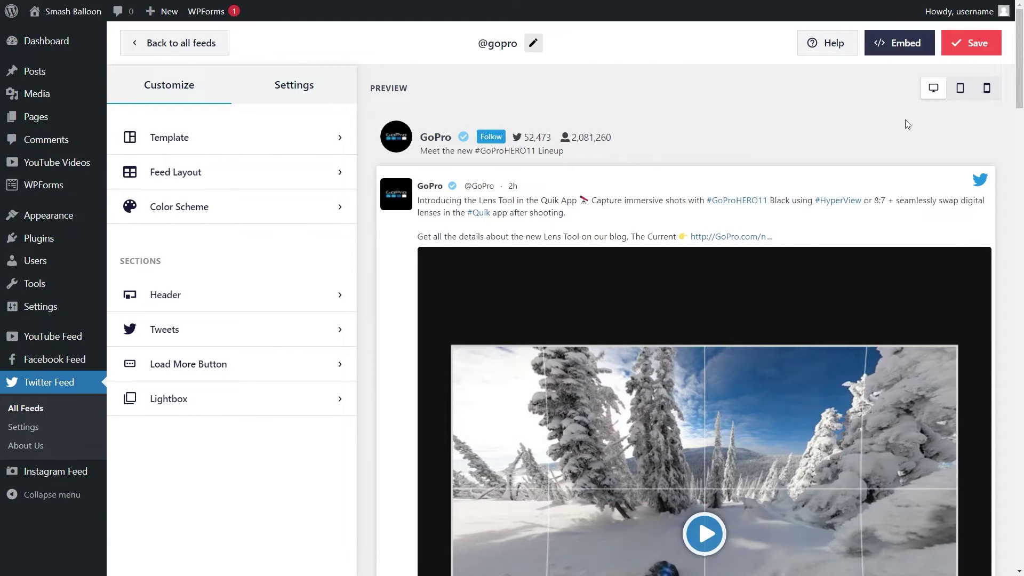
Step: Preview the Masonry and Carousel layouts, then save the feed with the List layout
scroll(366, 254, "down", 1)
scroll(366, 255, "down", 12)
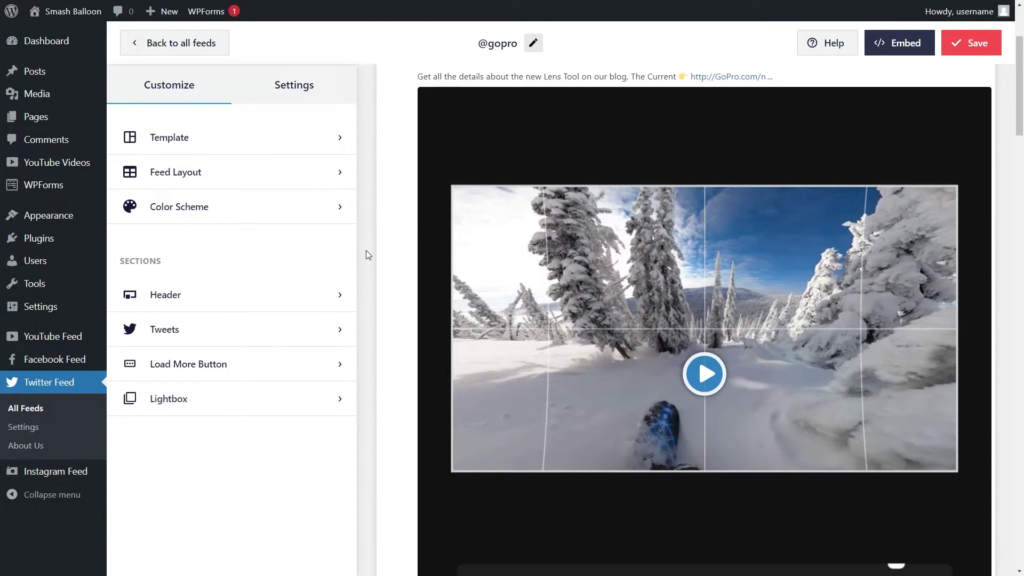
scroll(366, 251, "down", 3)
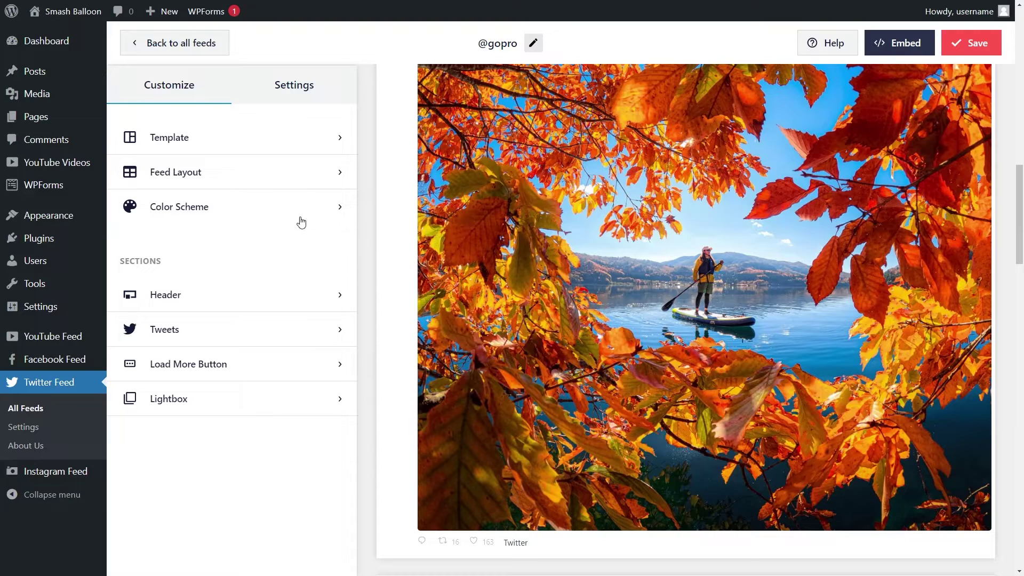
left_click(229, 180)
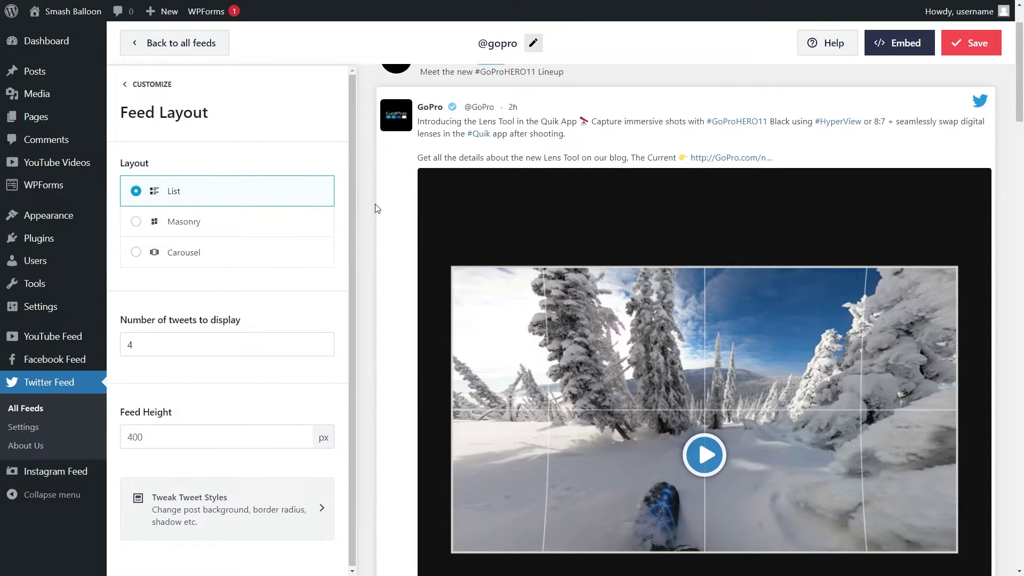
left_click(292, 222)
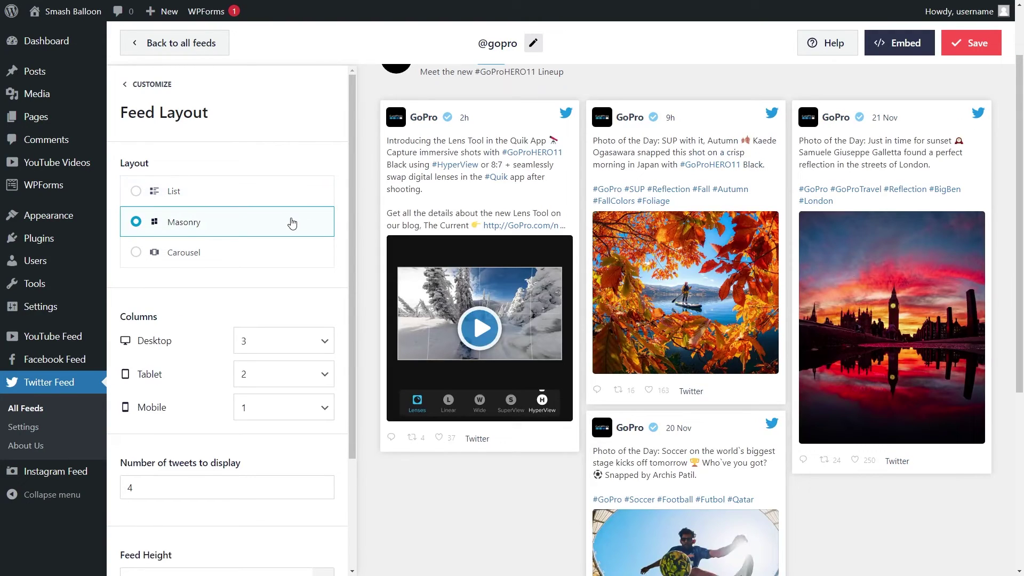
scroll(536, 486, "down", 2)
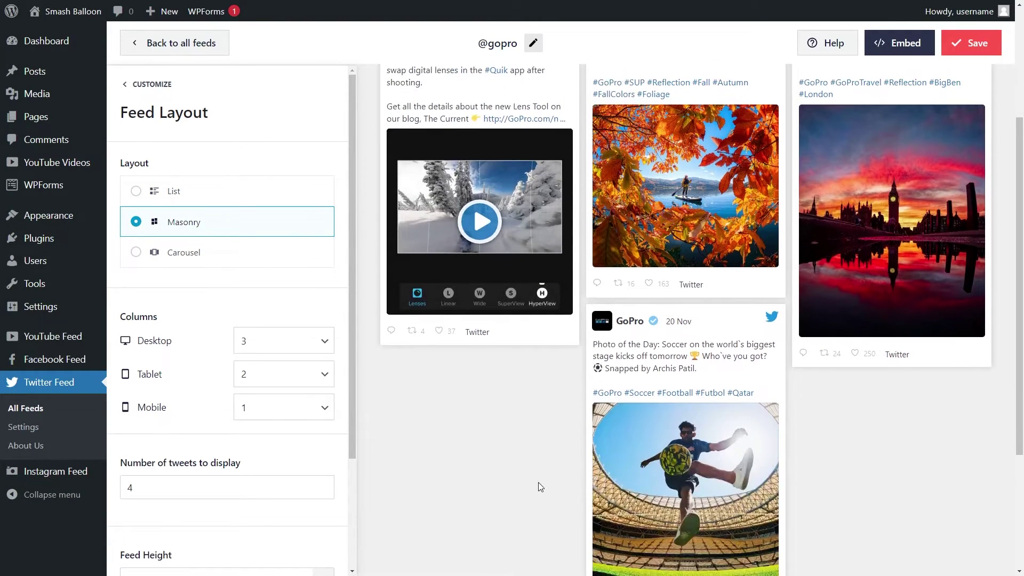
left_click(287, 262)
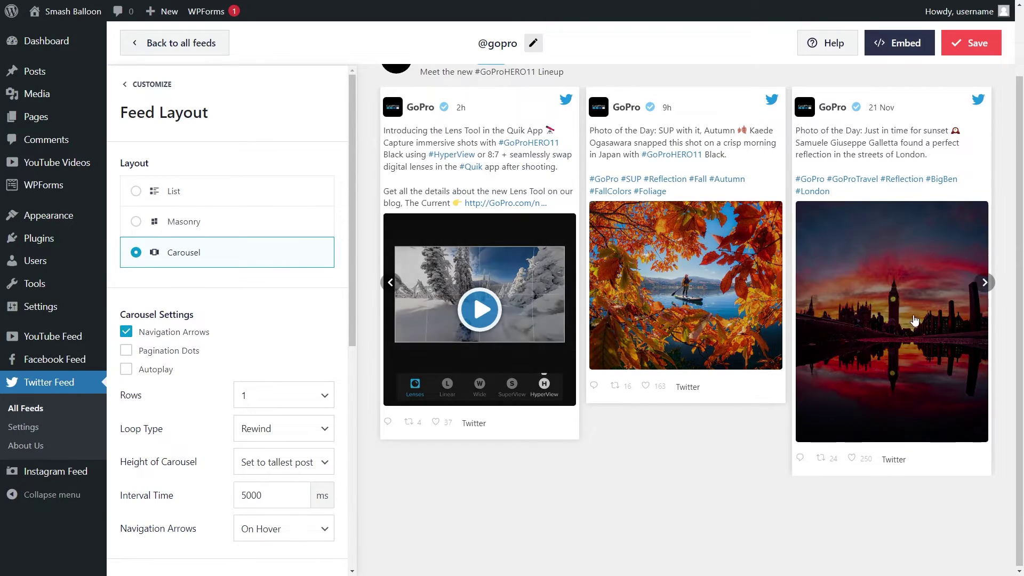
left_click(201, 195)
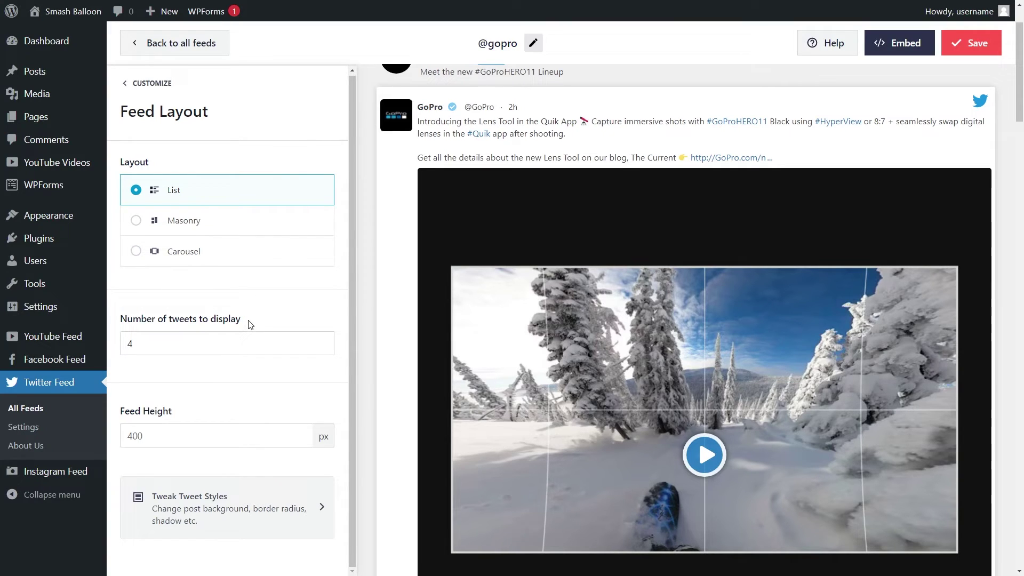
left_click(950, 49)
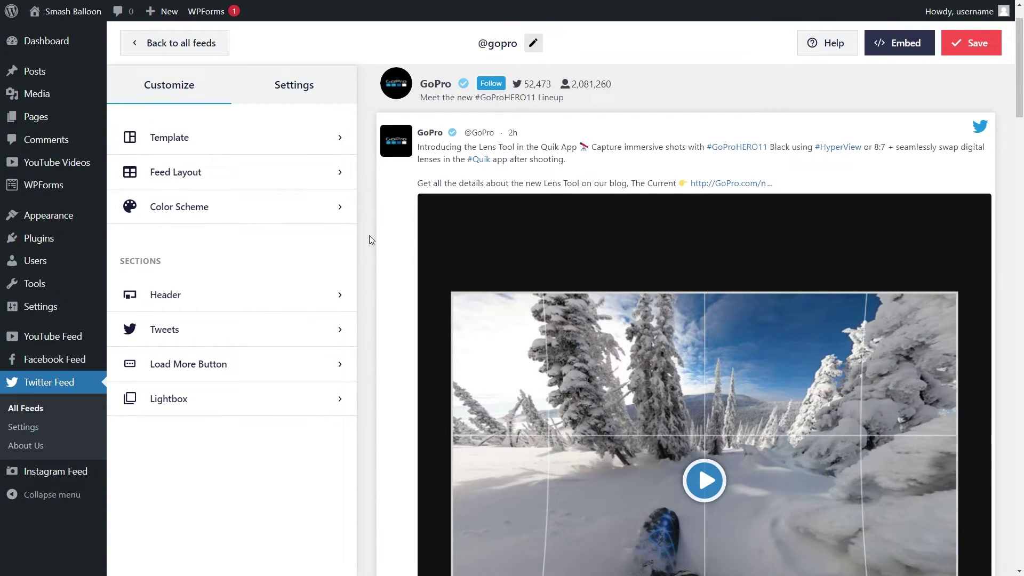
Step: Change the header to a Small text heading reading 'Latest Tweets' and save
left_click(273, 290)
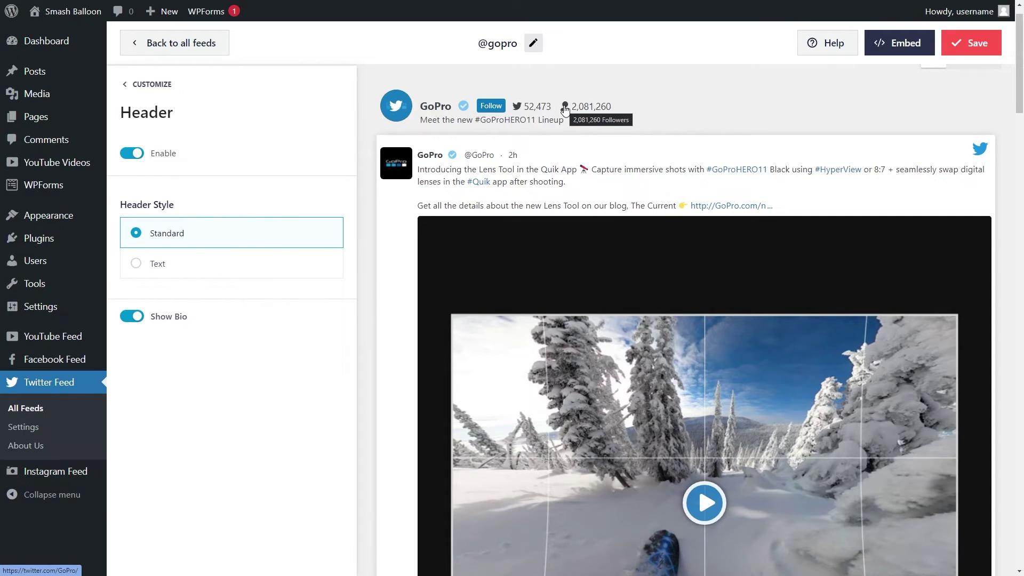
left_click(253, 267)
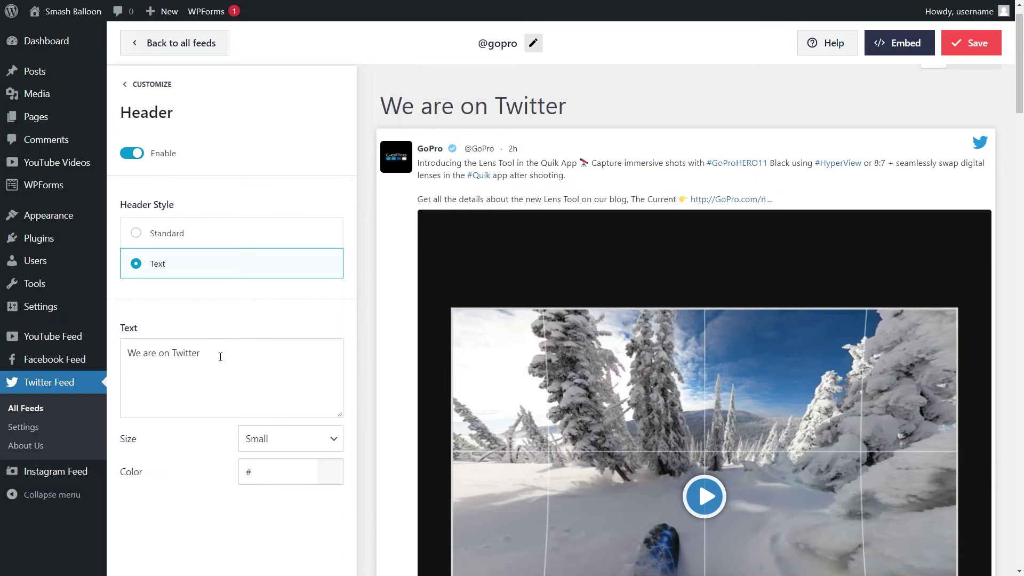
left_click_drag(220, 353, 128, 354)
type("Latest Tweets")
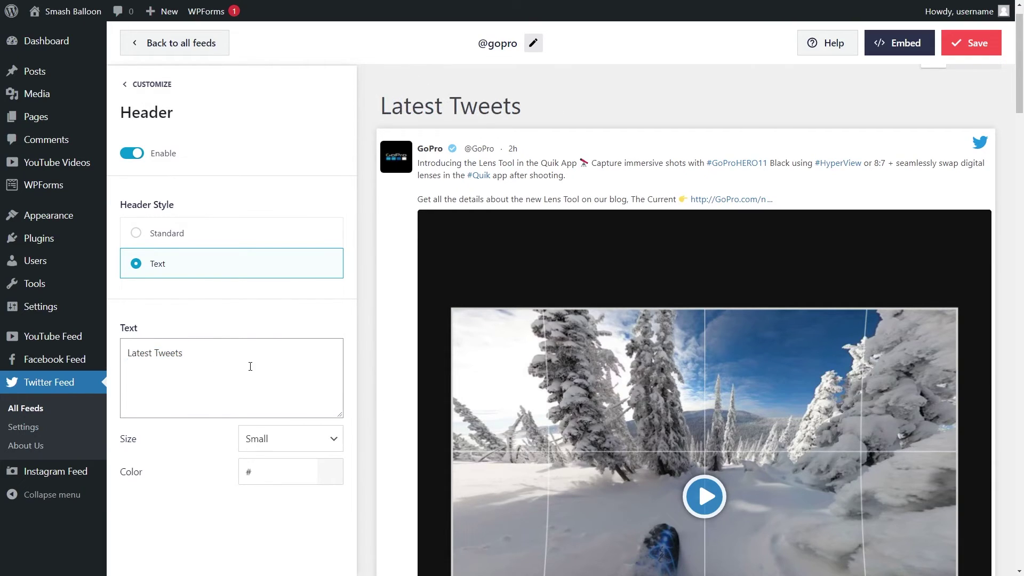
left_click(290, 443)
left_click(290, 442)
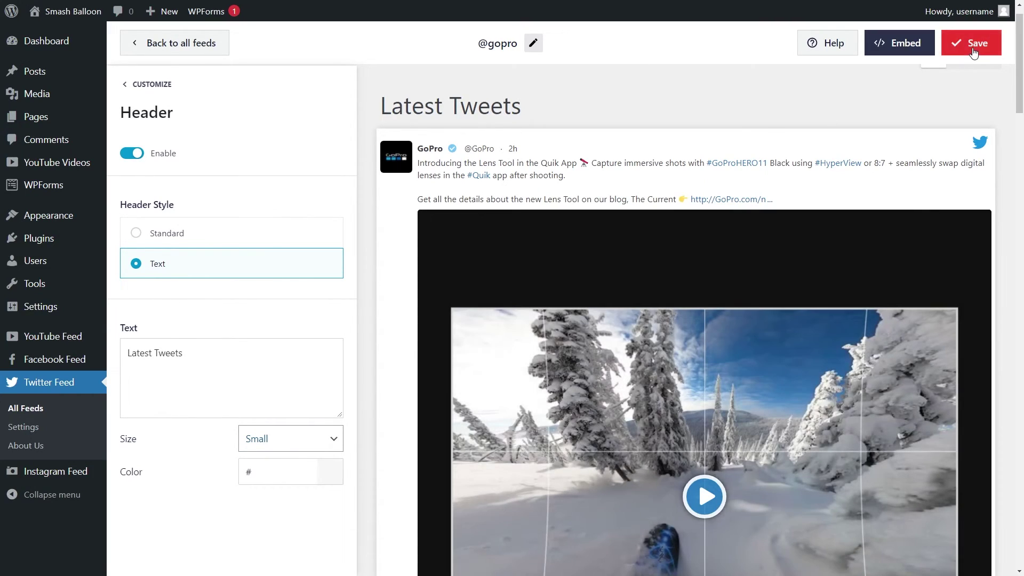
left_click(974, 46)
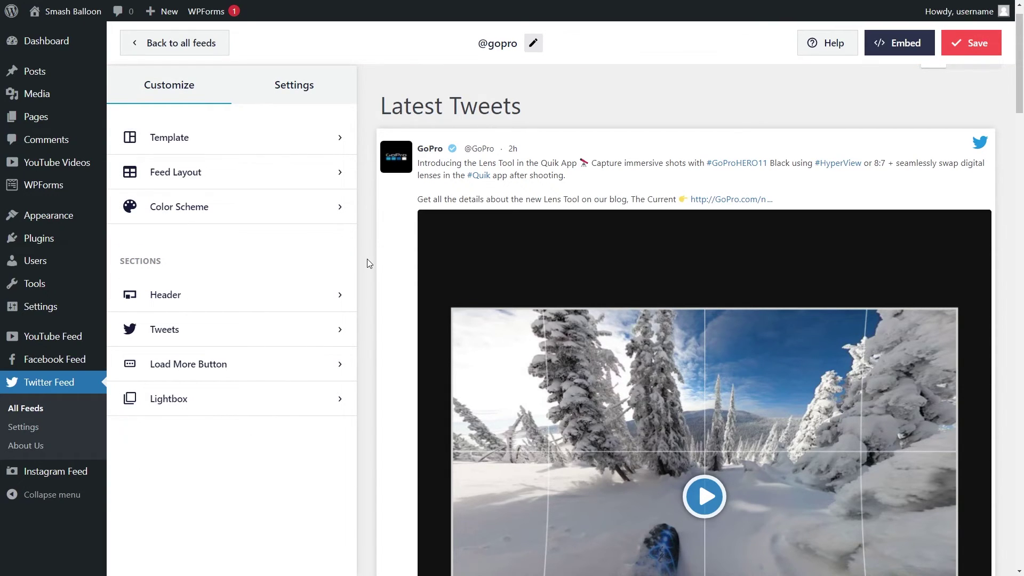
Step: Copy the [custom-twitter-feeds feed=2] shortcode and choose Add to a Widget
left_click(917, 53)
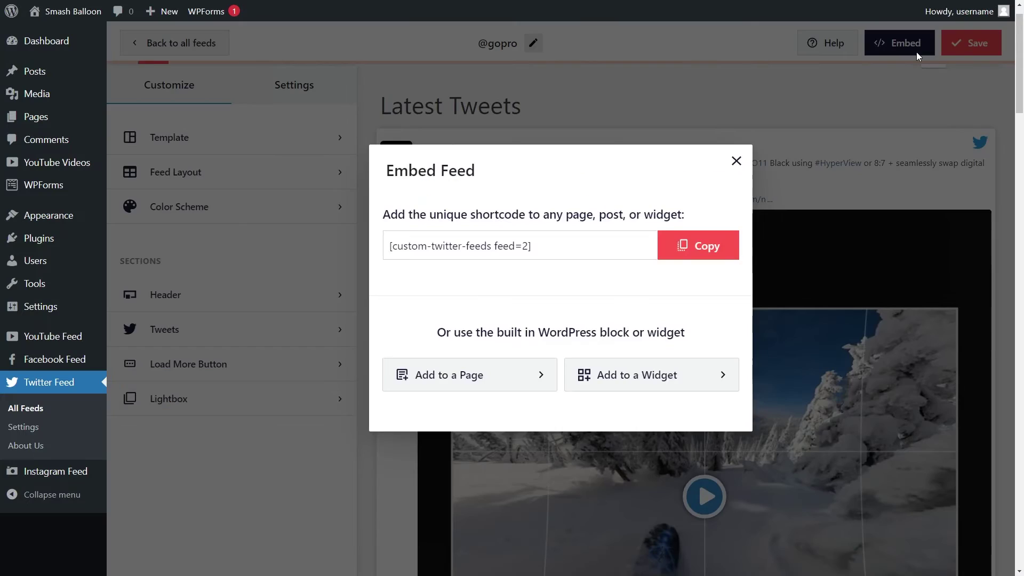
left_click(694, 247)
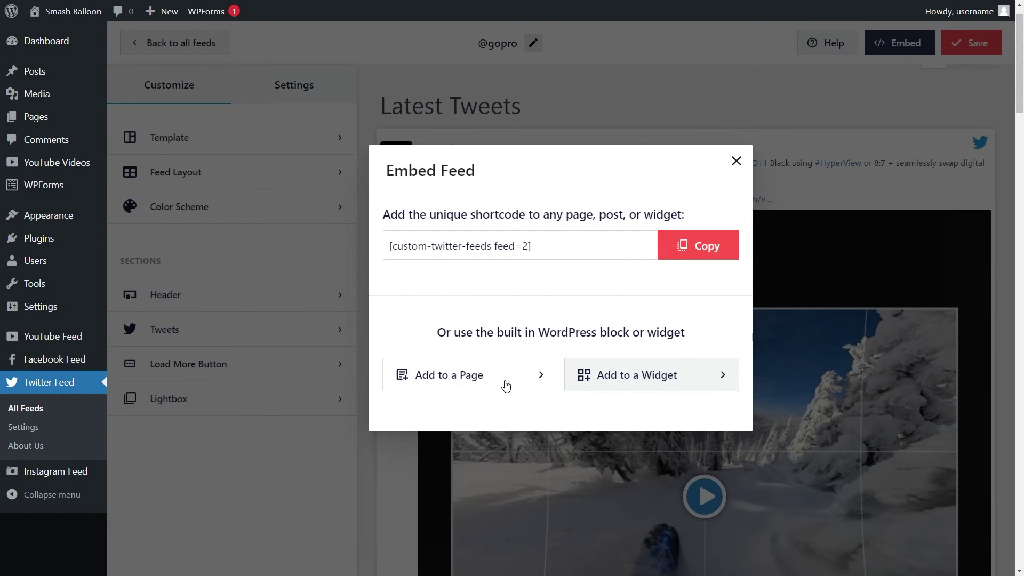
left_click(664, 384)
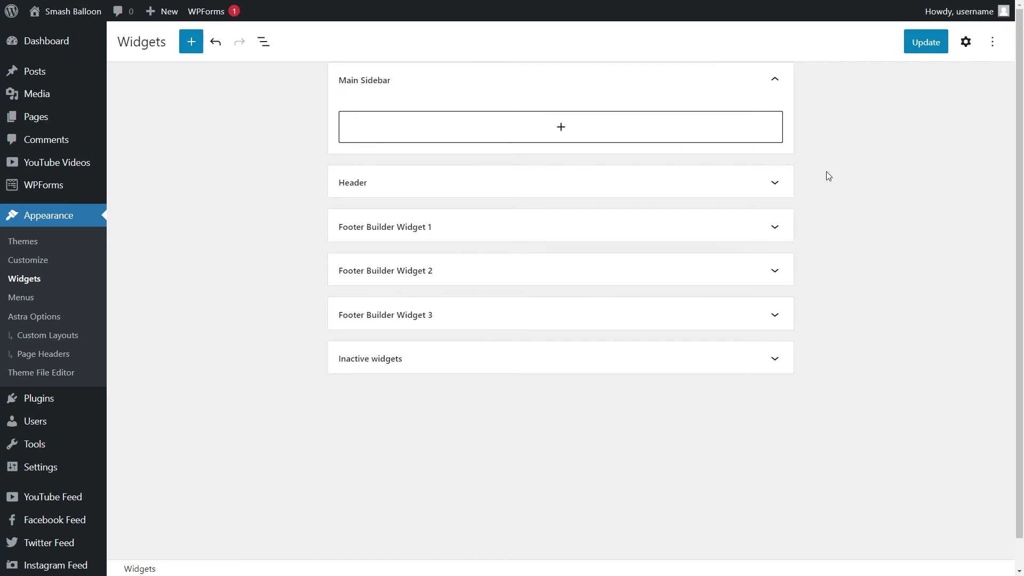
Step: Insert the Twitter Feed block into the Main Sidebar and update the widgets
left_click(560, 128)
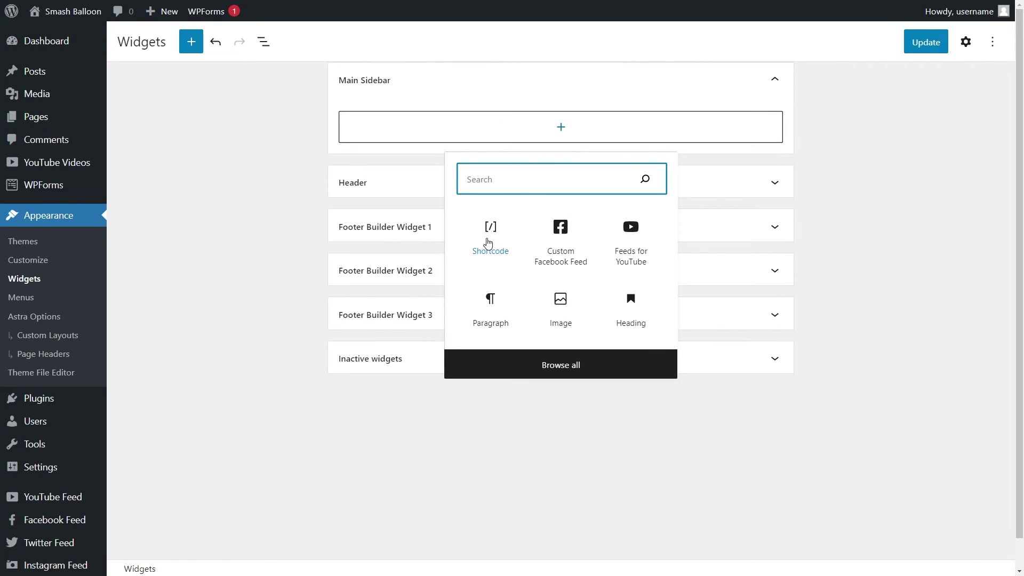
type("twitter")
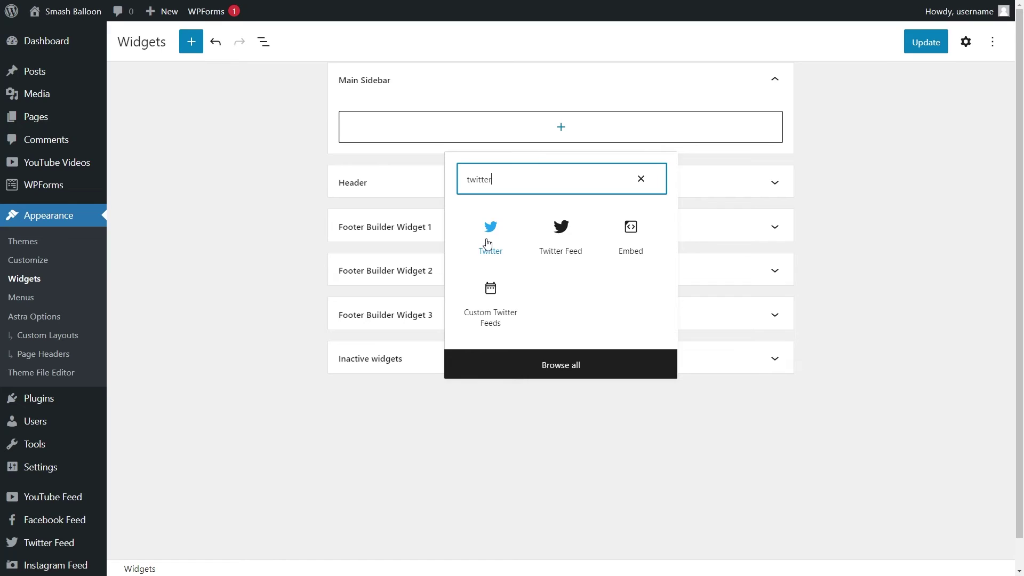
left_click(561, 235)
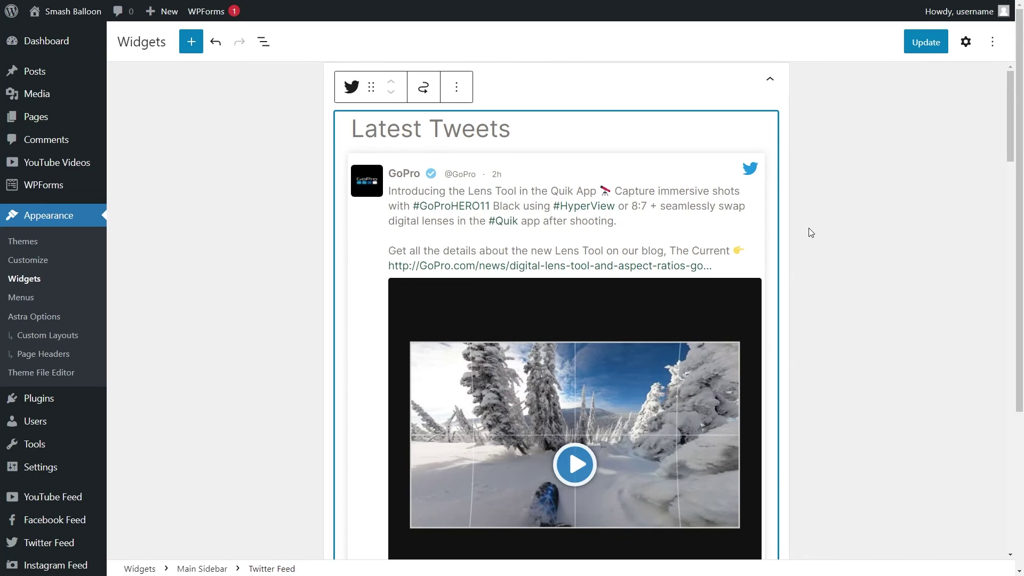
scroll(807, 188, "down", 10)
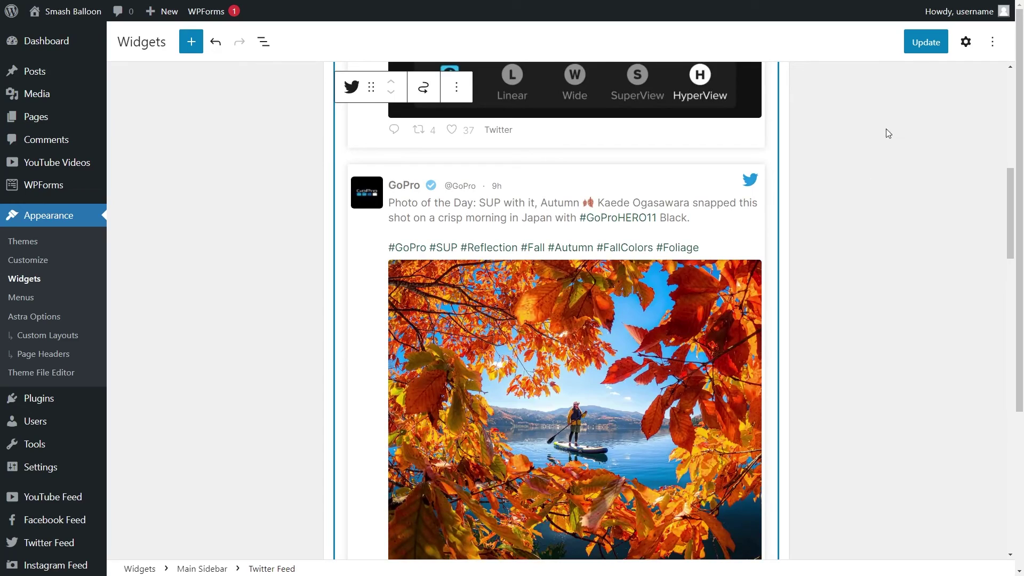
left_click(926, 42)
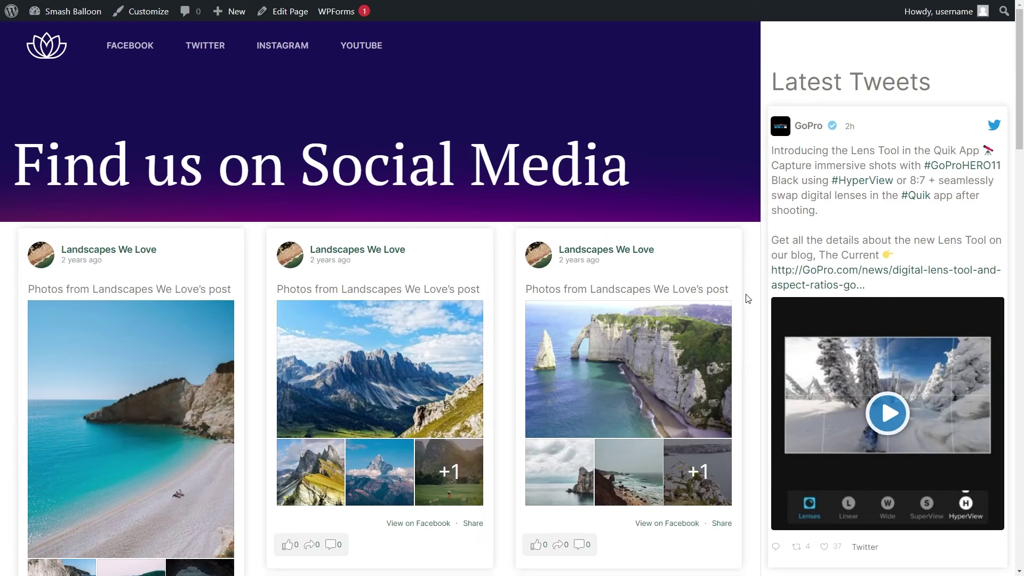
scroll(746, 325, "down", 2)
scroll(746, 335, "up", 1)
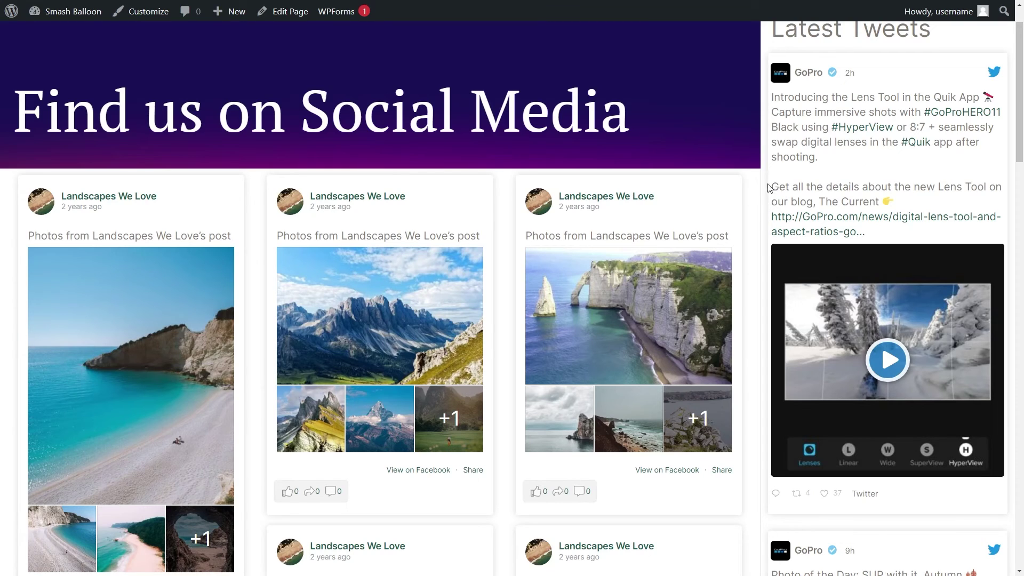
scroll(793, 178, "down", 1)
scroll(793, 178, "down", 8)
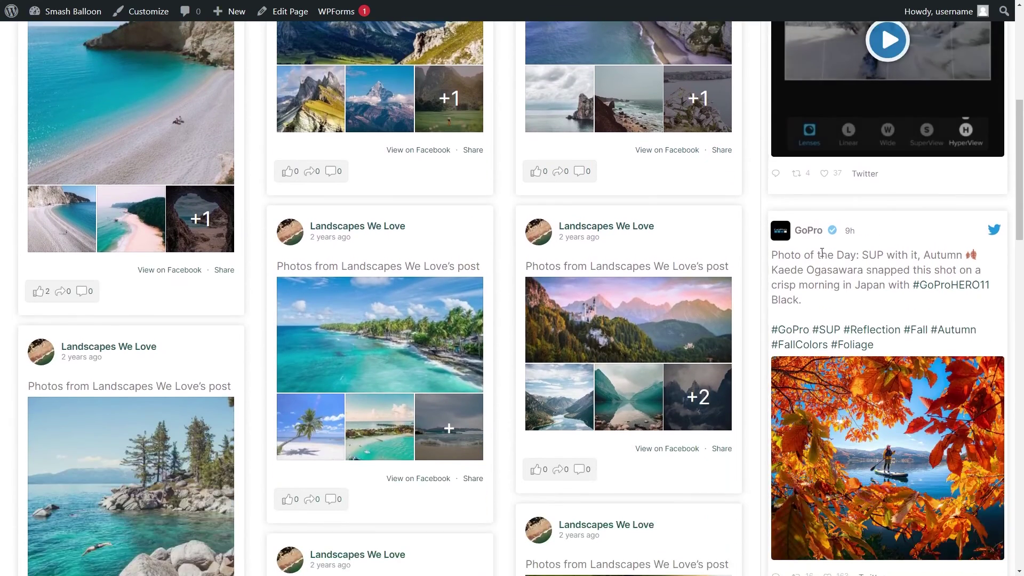
scroll(841, 224, "down", 3)
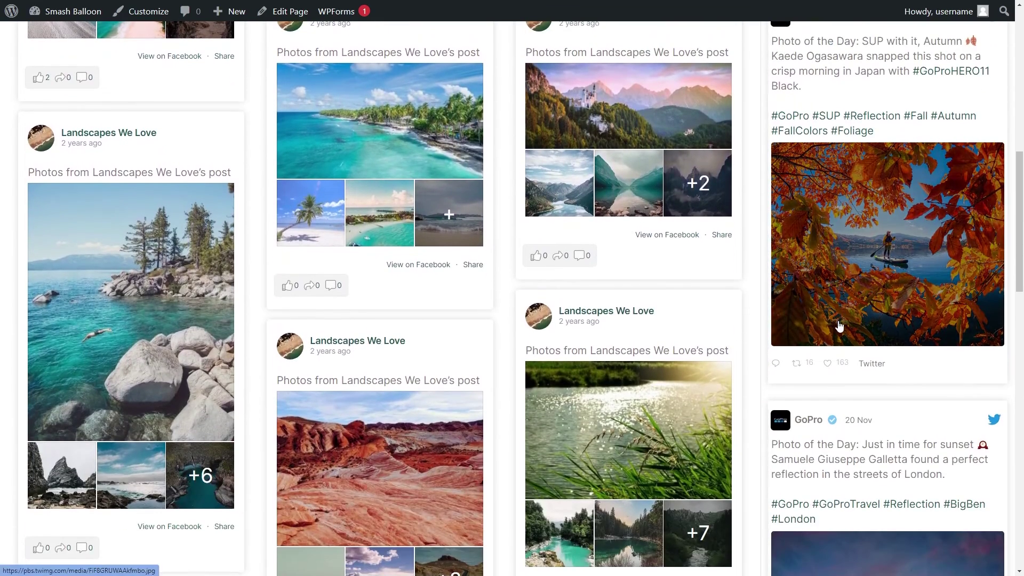